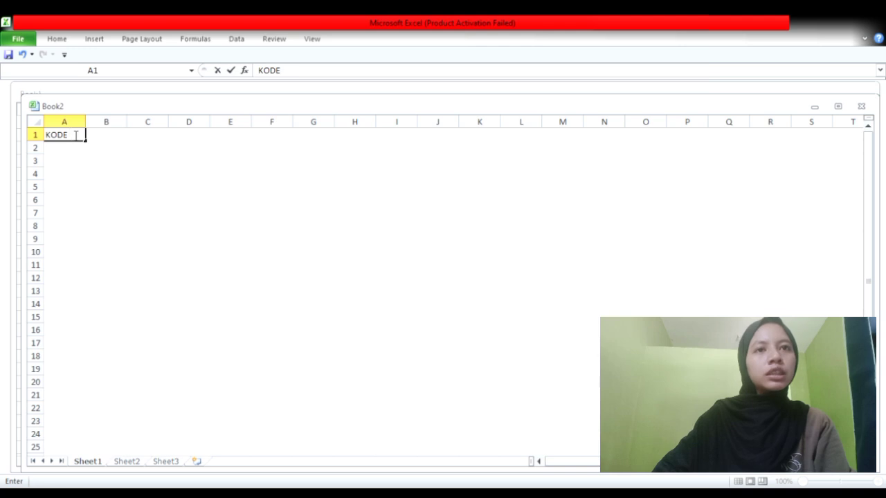
# Complete the header KODE PEGAWAI in A1 and widen column A to fit the text
pyautogui.write('EGAWAI')
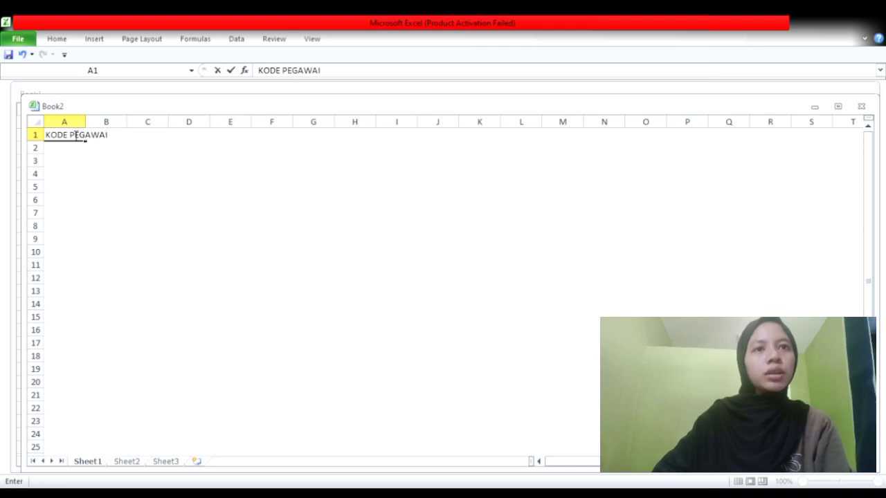
pyautogui.click(73, 123)
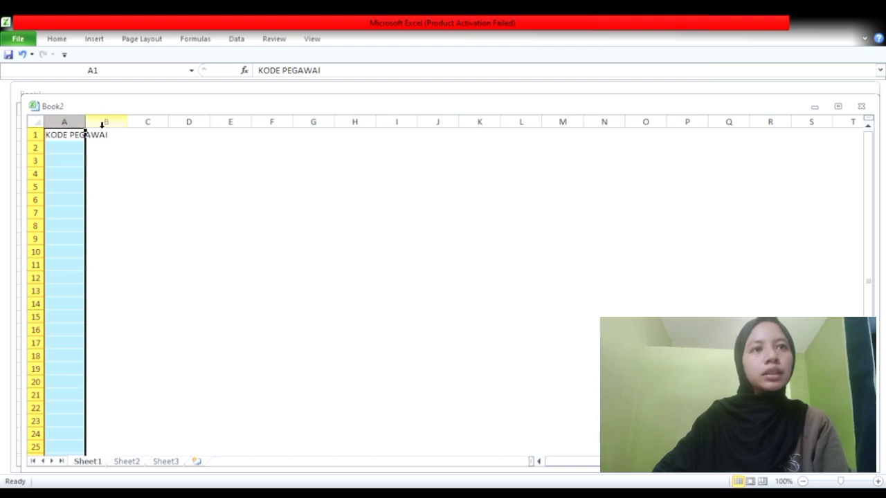
pyautogui.moveTo(92, 127); pyautogui.dragTo(129, 143)
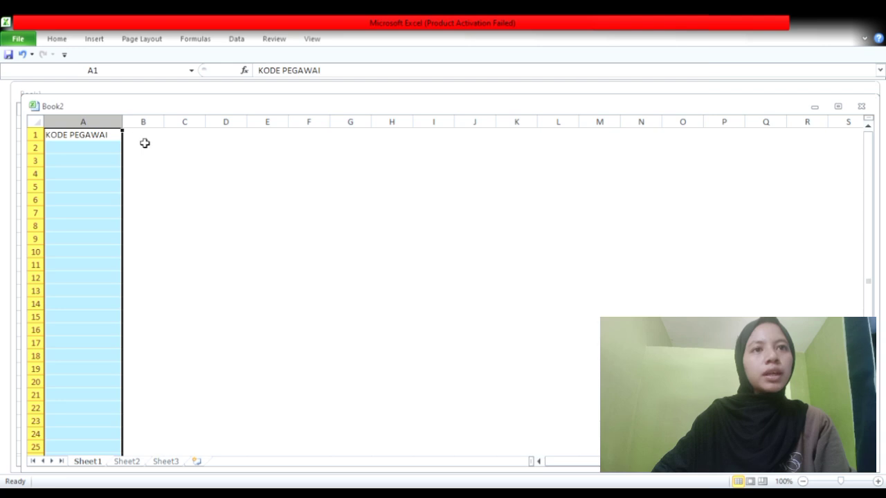
# Enter the headers GOL in B1 and NAMA in C1, and widen column C to leave room for names
pyautogui.click(149, 137)
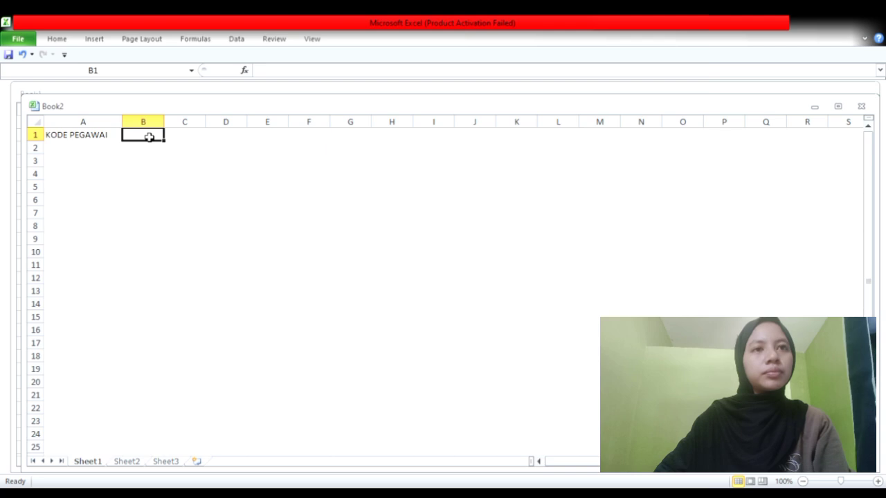
pyautogui.write('GOL')
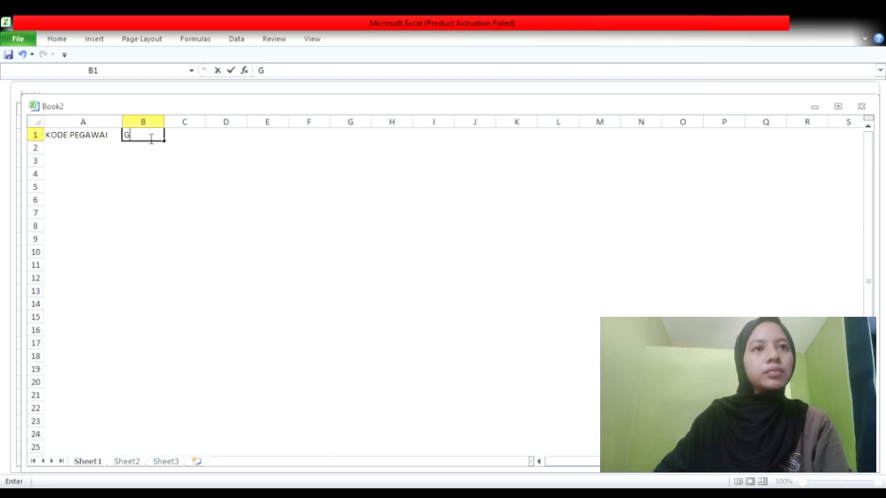
pyautogui.click(202, 139)
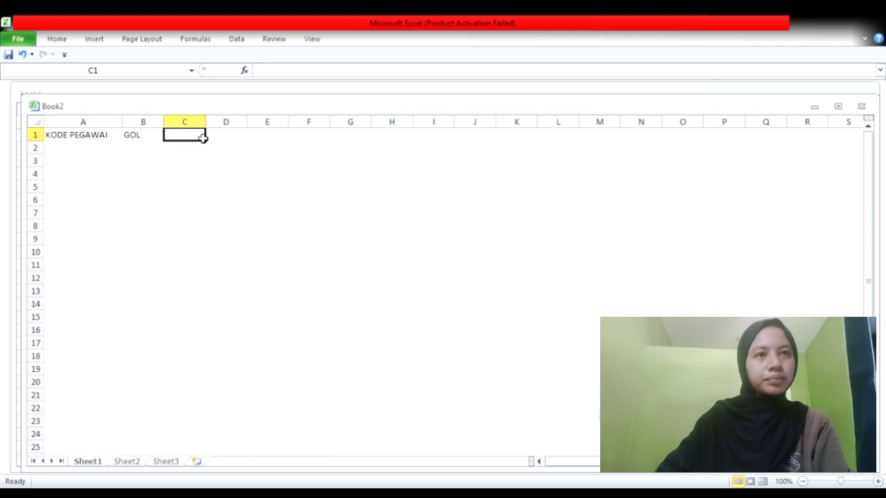
pyautogui.write('NAMA')
pyautogui.hotkey('ctrl', 'shift', 'Down')
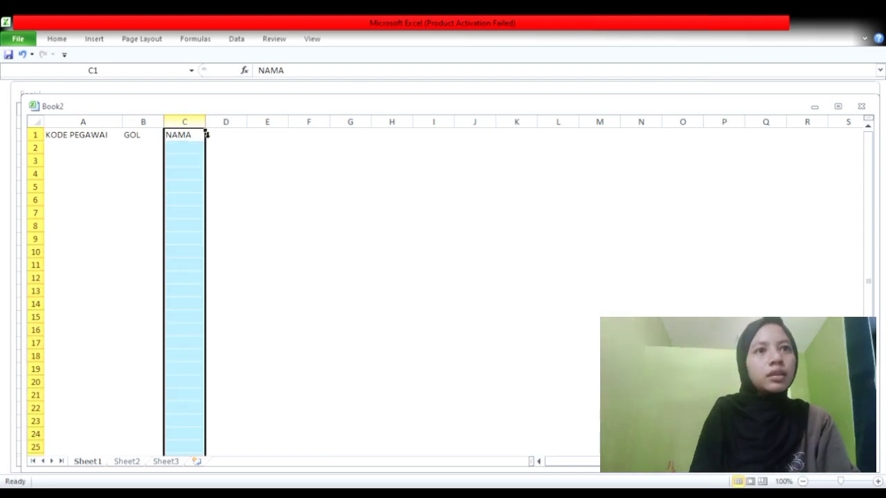
pyautogui.moveTo(209, 126); pyautogui.dragTo(270, 150)
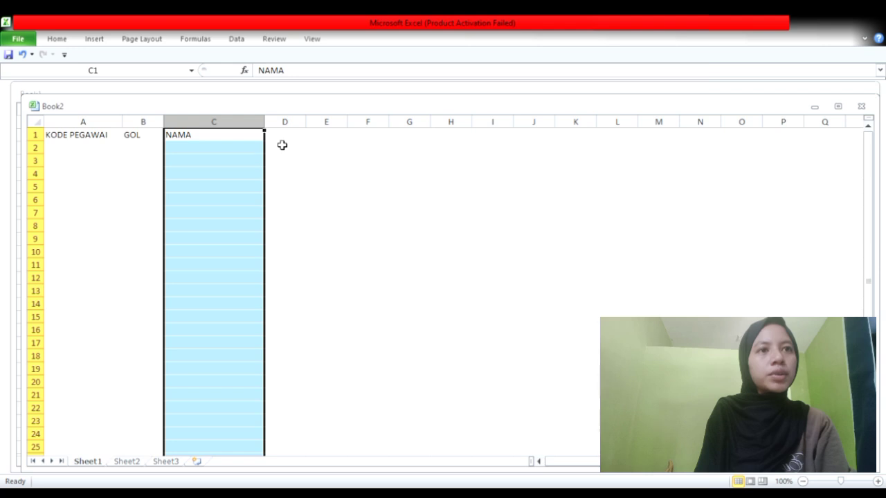
# Enter the header JABATAN in D1 and widen column D to about the width of column C
pyautogui.click(282, 138)
pyautogui.write('JABATAN')
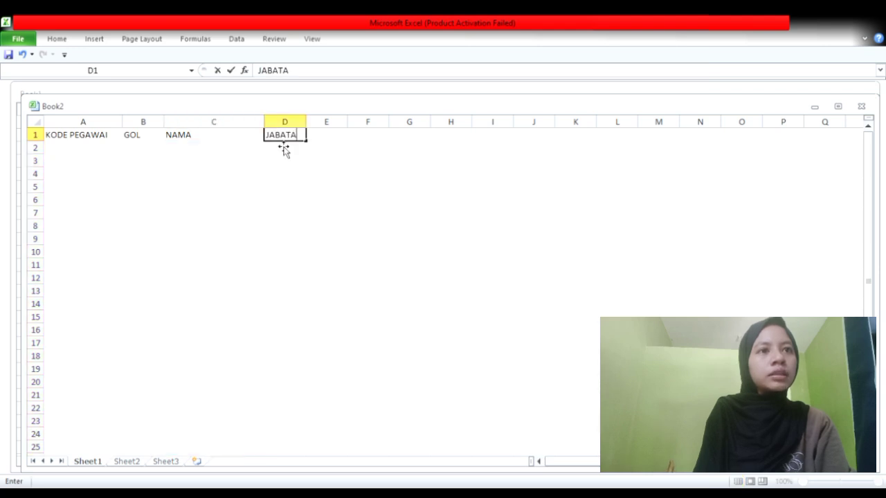
pyautogui.click(300, 126)
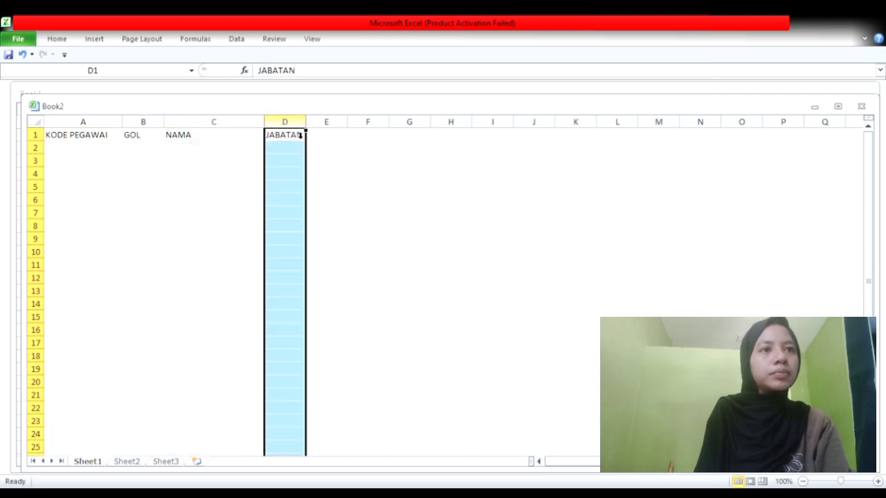
pyautogui.moveTo(309, 132); pyautogui.dragTo(367, 147)
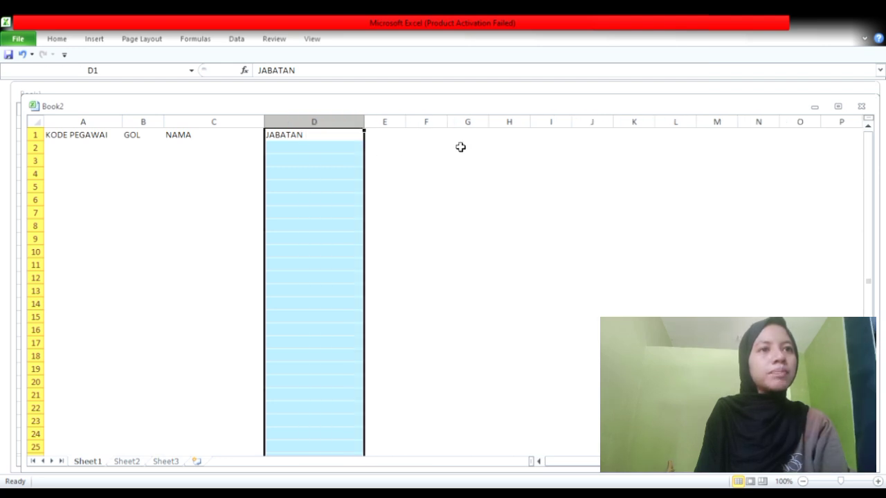
# Enter the headers GAPOK in E1 and POTONGAN in F1, and widen column F past its header text
pyautogui.click(396, 140)
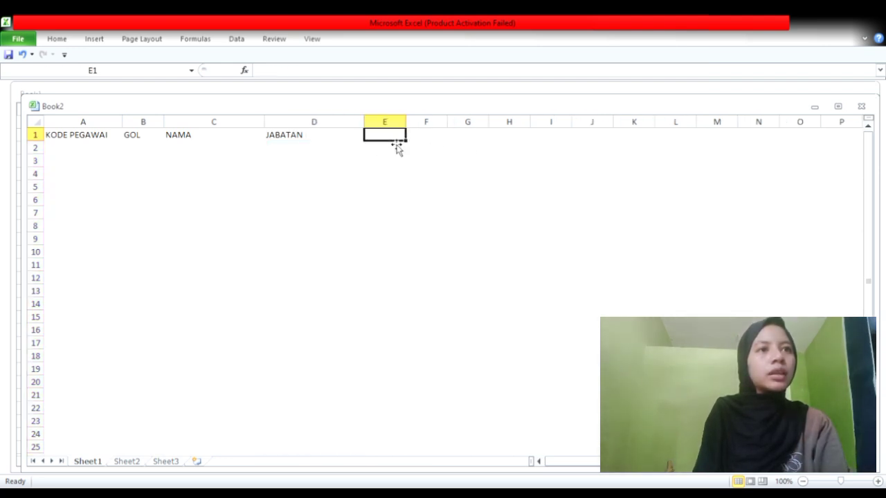
pyautogui.write('GAPOK')
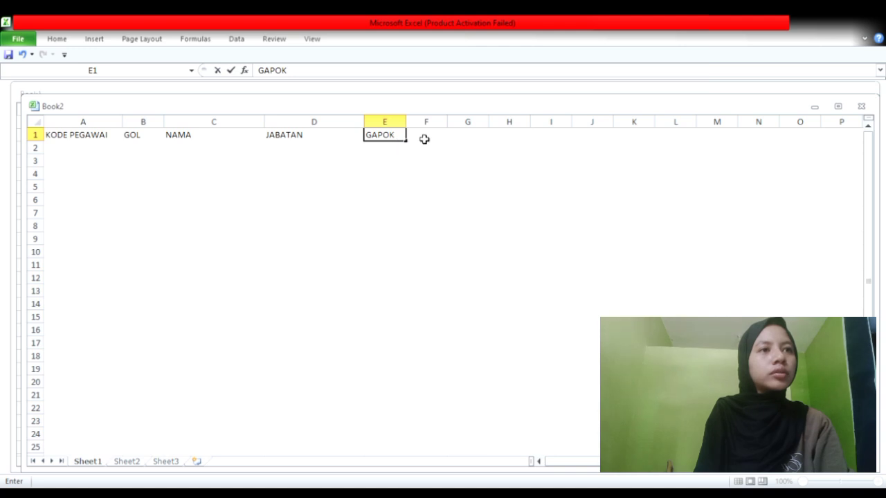
pyautogui.click(445, 139)
pyautogui.write('POTONGAN')
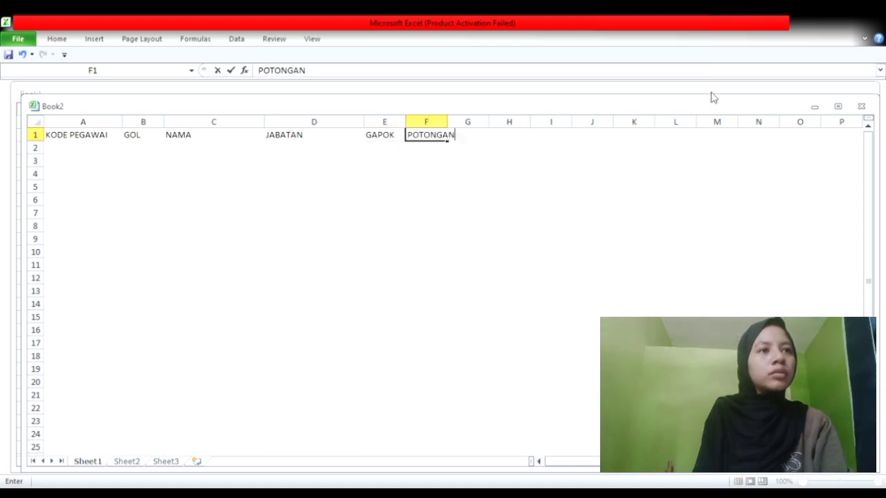
pyautogui.click(443, 122)
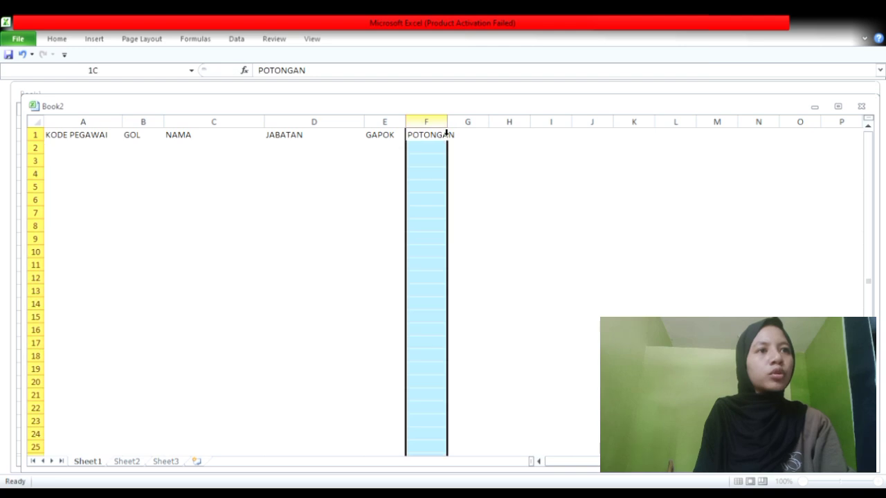
pyautogui.moveTo(450, 128); pyautogui.dragTo(482, 142)
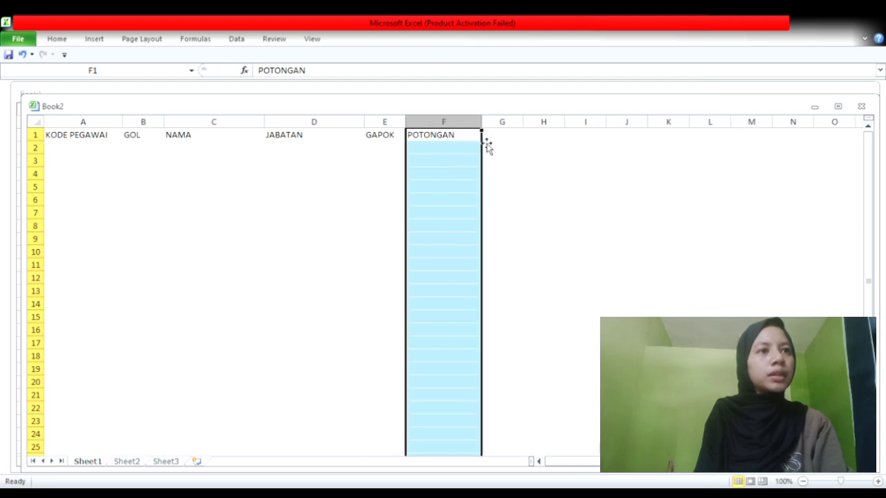
# Enter the header JUMLAH POTONGAN in G1 and widen column G to fit it
pyautogui.click(499, 139)
pyautogui.write('J')
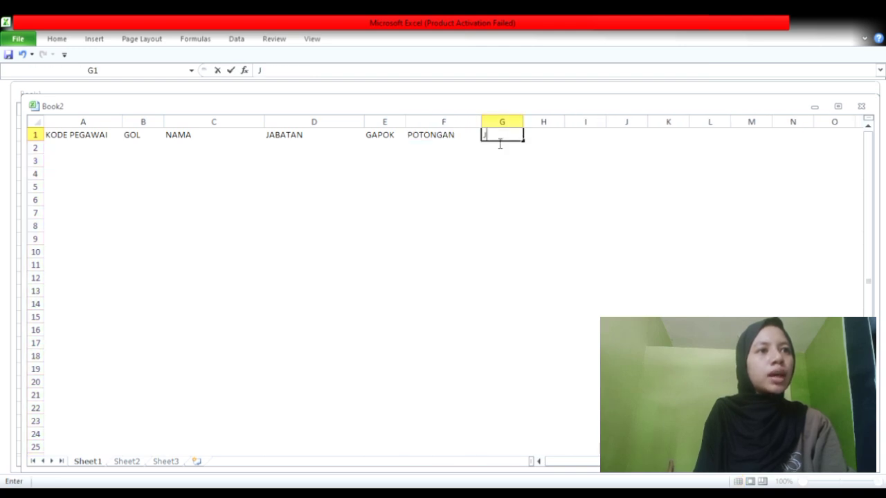
pyautogui.write('UMLAH PO')
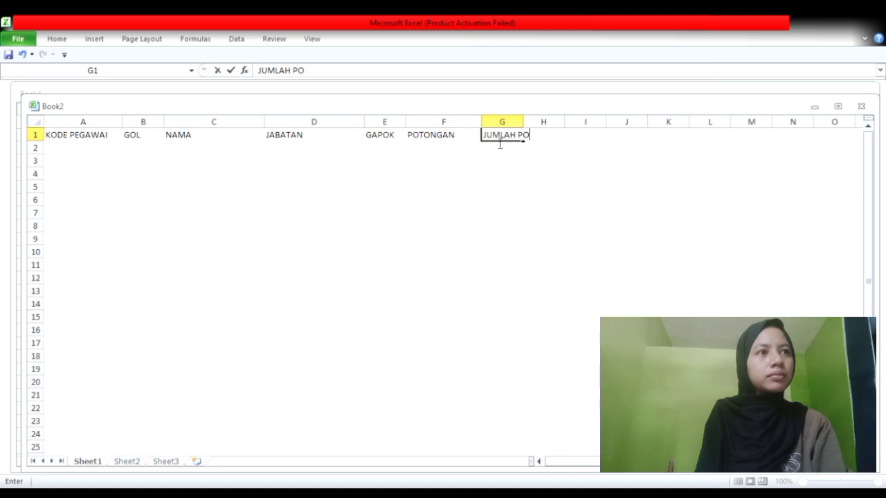
pyautogui.write('TONGAN')
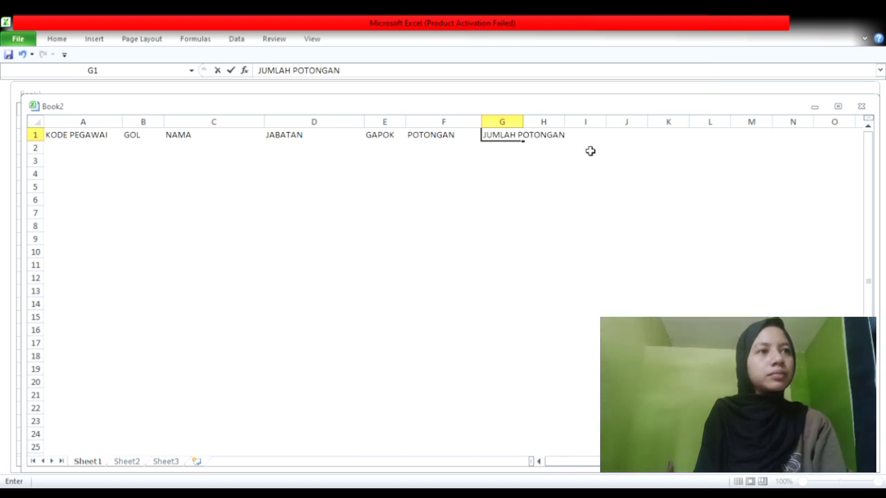
pyautogui.click(520, 121)
pyautogui.moveTo(523, 122); pyautogui.dragTo(574, 140)
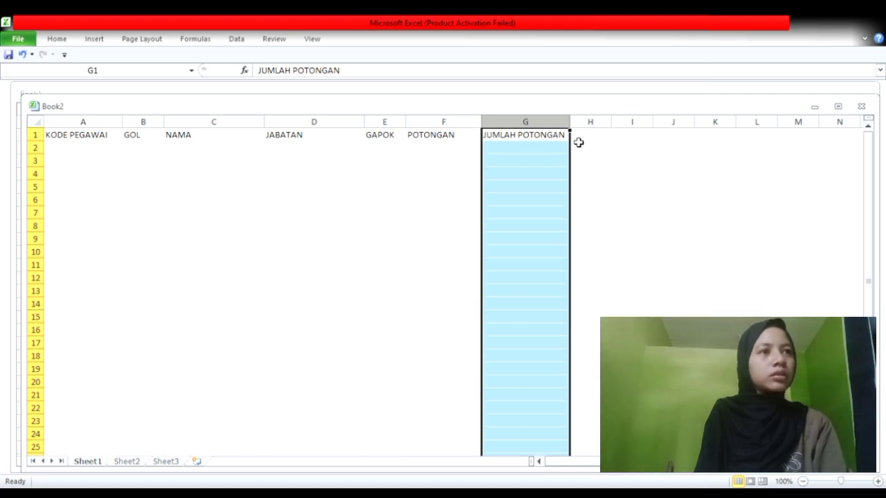
# Enter the header GAJI BERSIH in H1 and widen column H to fit it
pyautogui.click(578, 142)
pyautogui.write('GAJI BERSIH')
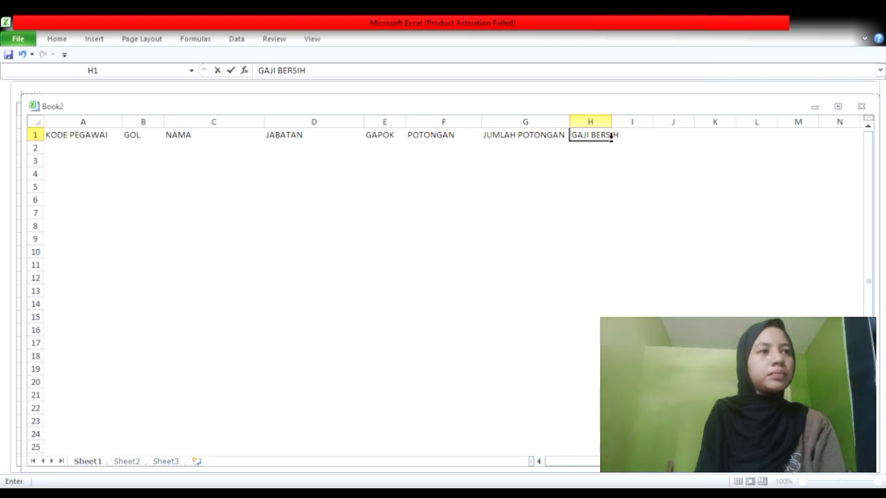
pyautogui.click(608, 125)
pyautogui.moveTo(616, 132); pyautogui.dragTo(634, 148)
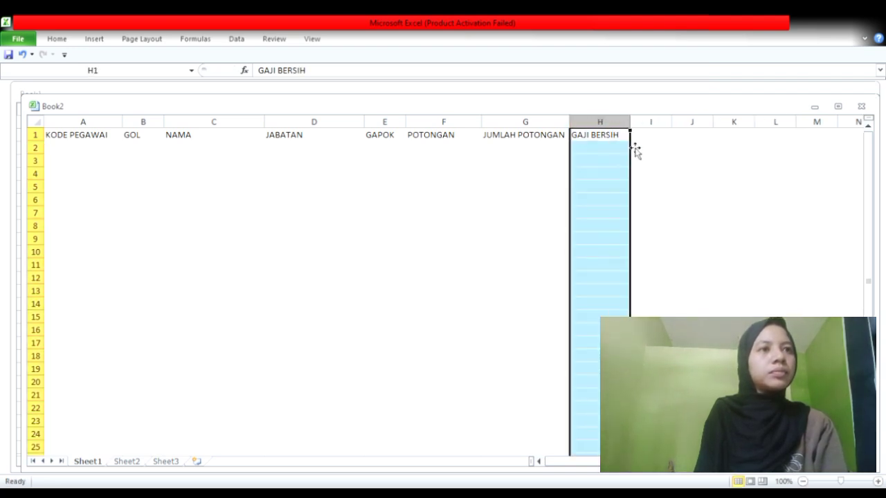
# Widen the GAPOK column E slightly
pyautogui.click(403, 125)
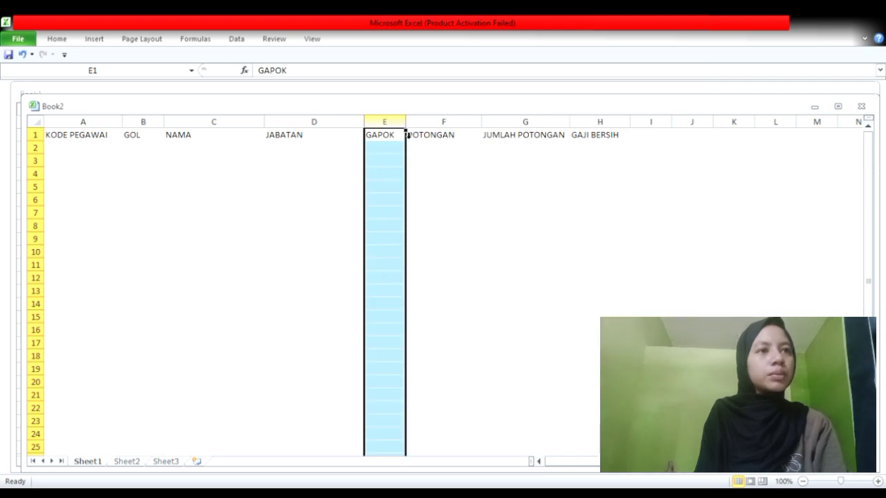
pyautogui.moveTo(410, 132); pyautogui.dragTo(425, 132)
pyautogui.moveTo(79, 137); pyautogui.dragTo(276, 111)
pyautogui.moveTo(404, 166); pyautogui.dragTo(108, 137)
pyautogui.click(222, 202)
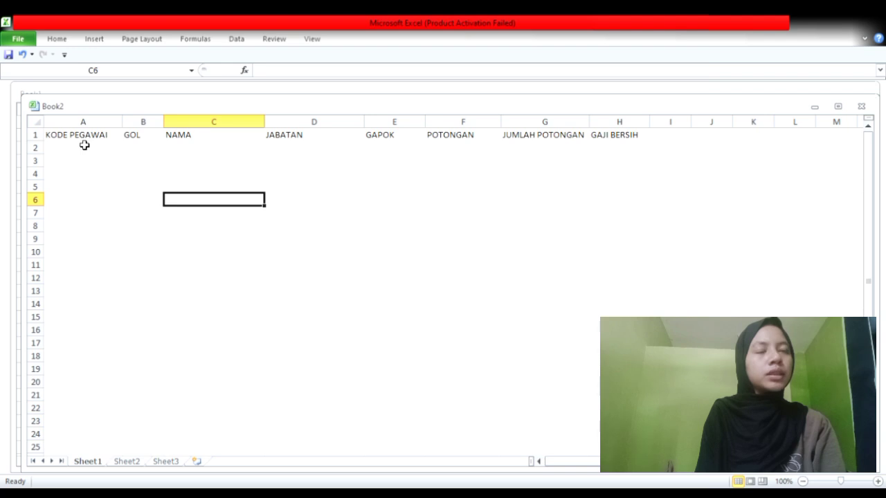
# Format the header cells A1:H1 as bold, centred text with a light green fill
pyautogui.moveTo(83, 140); pyautogui.dragTo(594, 141)
pyautogui.click(55, 42)
pyautogui.click(119, 92)
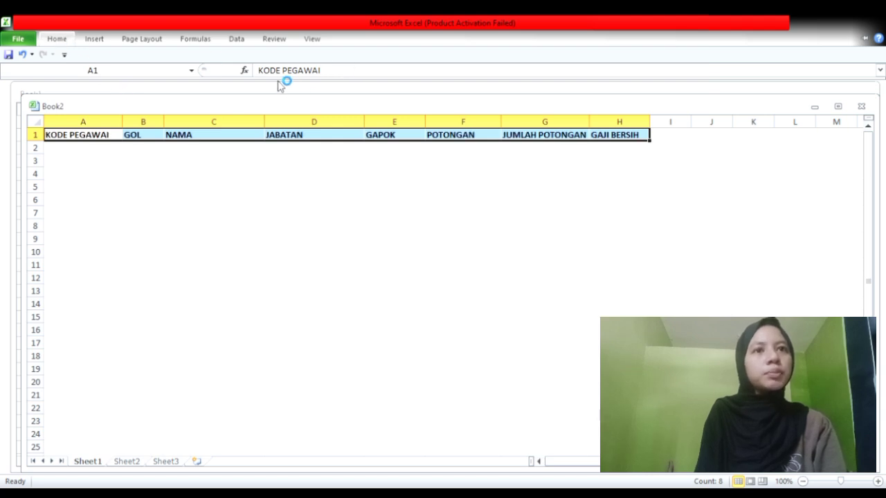
pyautogui.click(57, 39)
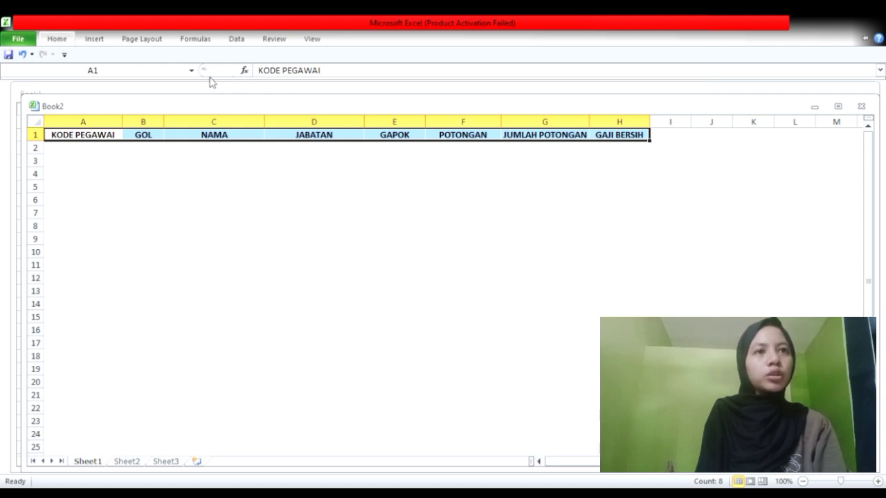
pyautogui.click(256, 109)
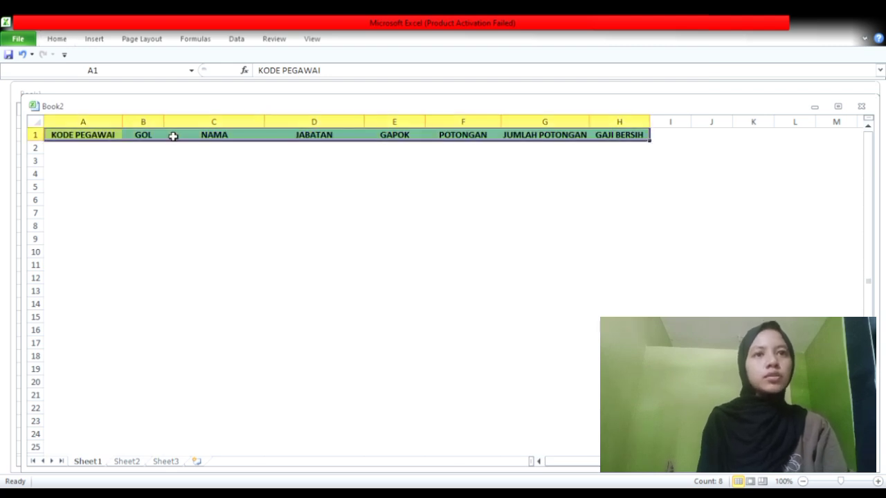
# Enter the first two employee codes in A2 and A3 of the KODE PEGAWAI column
pyautogui.click(81, 149)
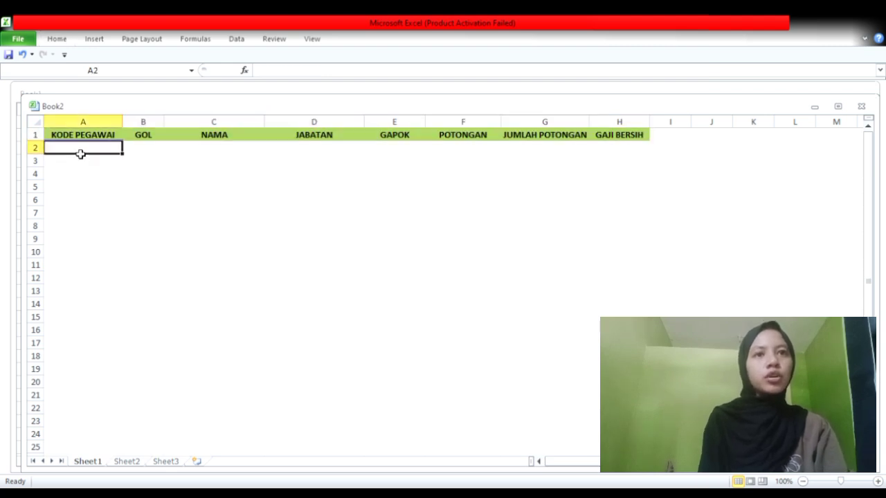
pyautogui.write('20')
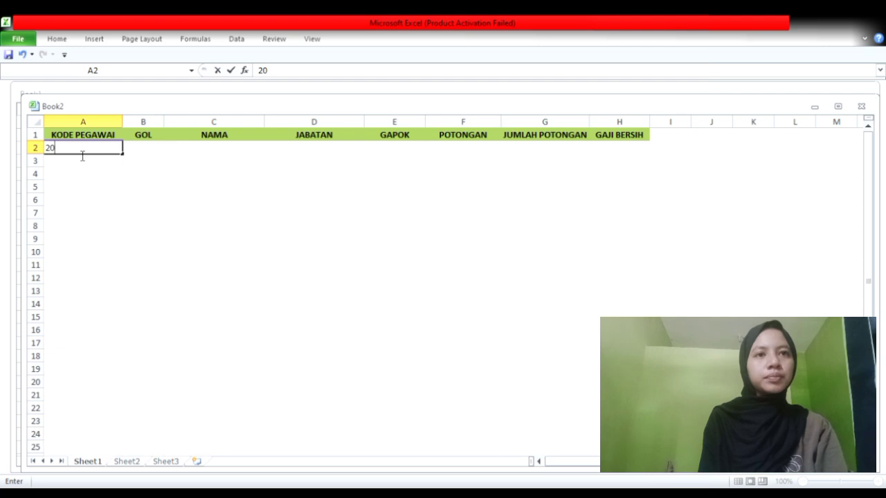
pyautogui.write('13ADM000')
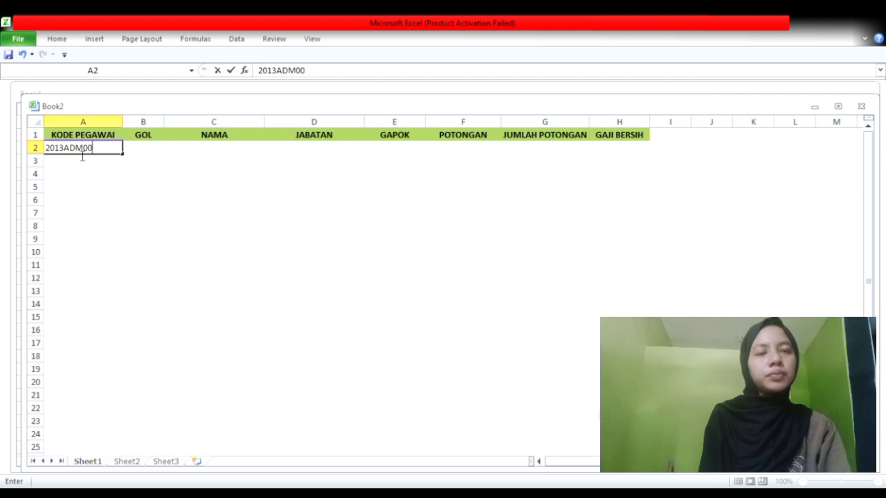
pyautogui.press('Return')
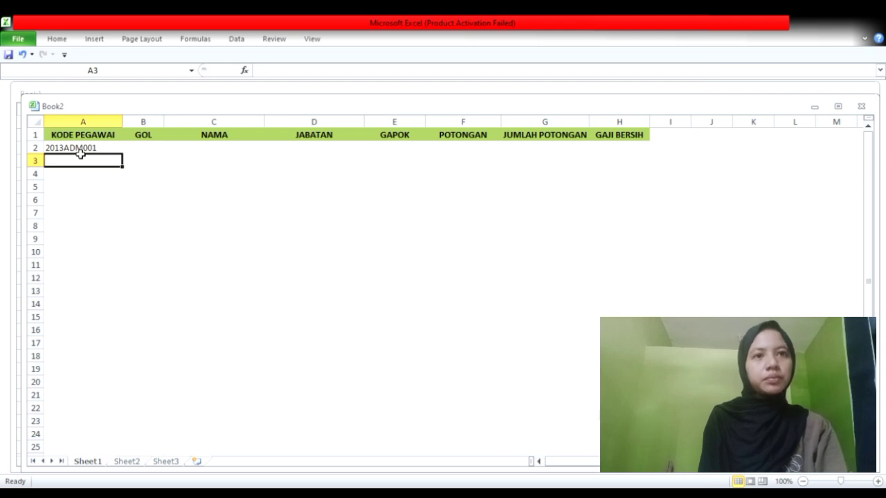
pyautogui.write('2013STP')
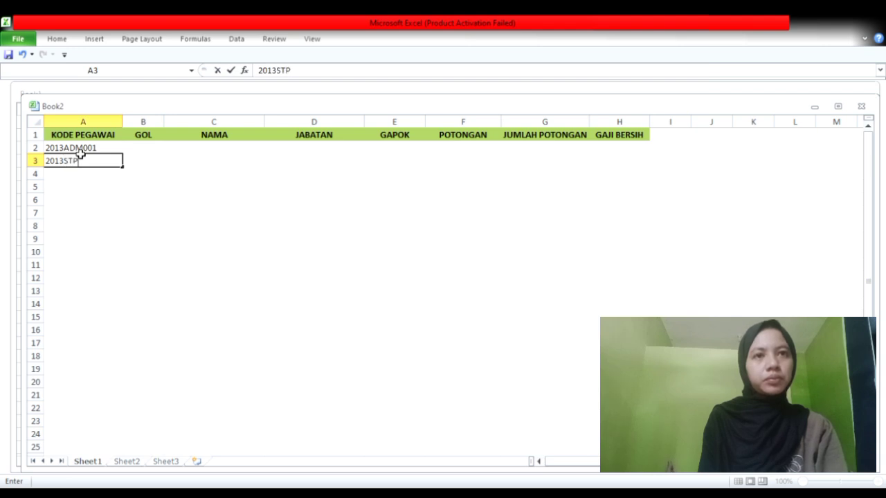
pyautogui.write('002')
pyautogui.press('Return')
# Enter the third and fourth employee codes in A4 and A5 of the KODE PEGAWAI column
pyautogui.write('2014ST')
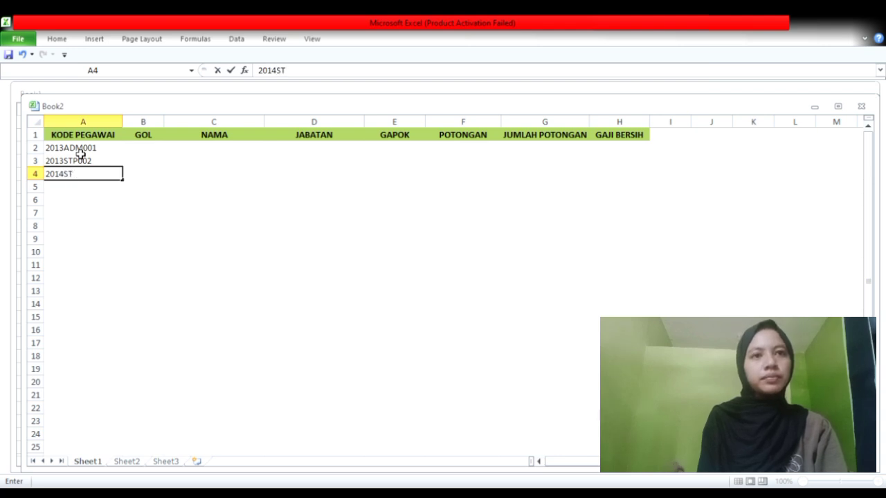
pyautogui.write('P00')
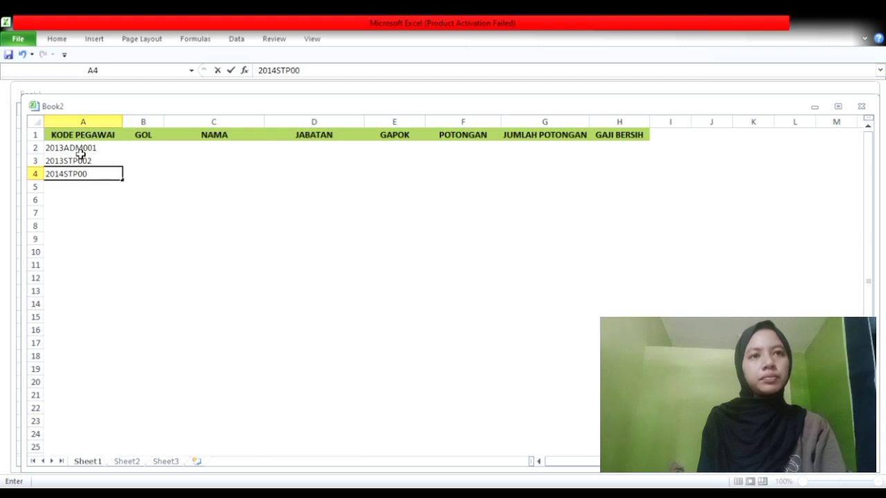
pyautogui.write('3')
pyautogui.press('Return')
pyautogui.write('20')
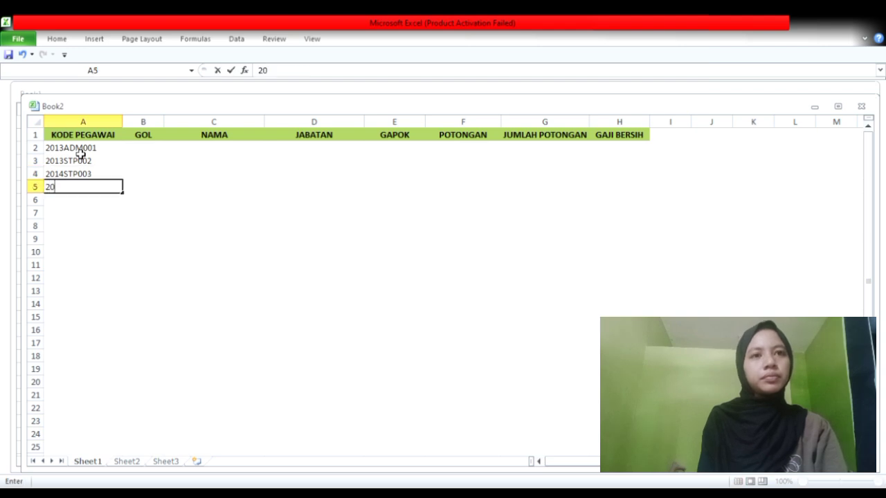
pyautogui.write('14')
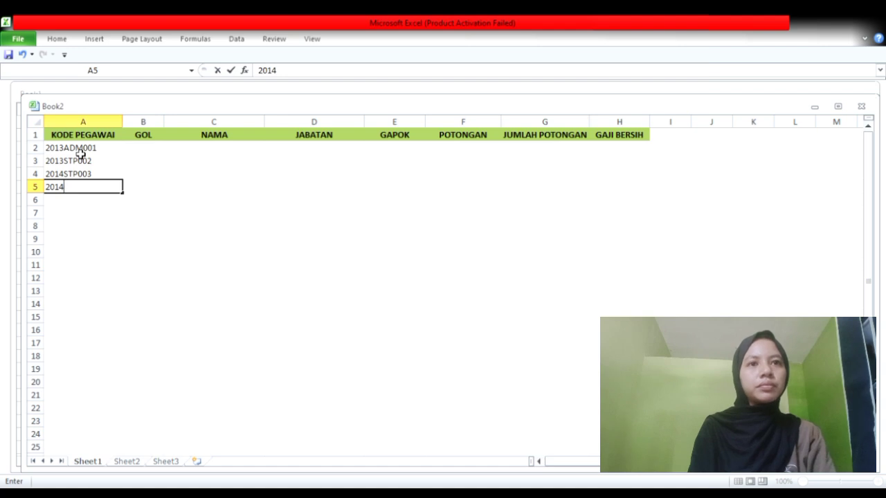
pyautogui.write('AD')
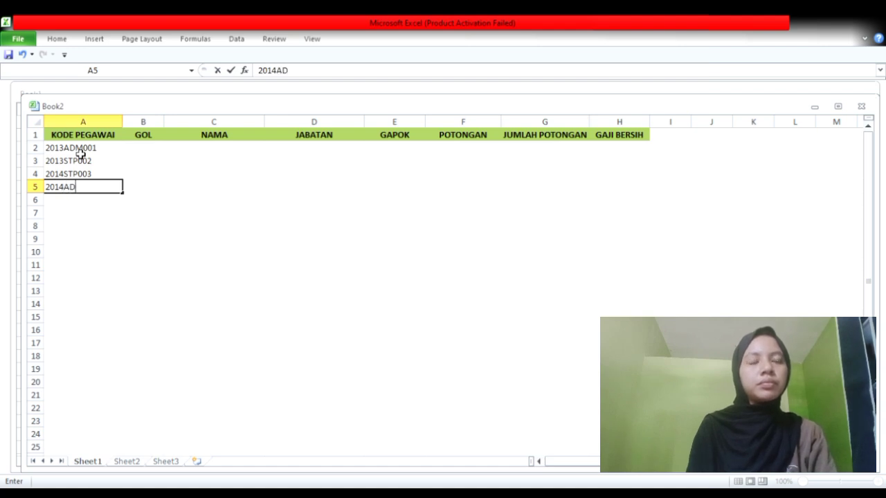
pyautogui.write('M004')
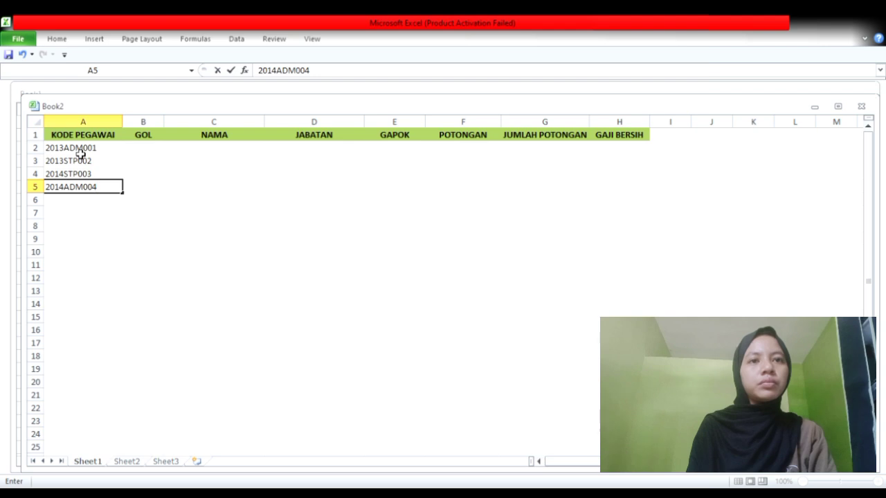
pyautogui.press('Return')
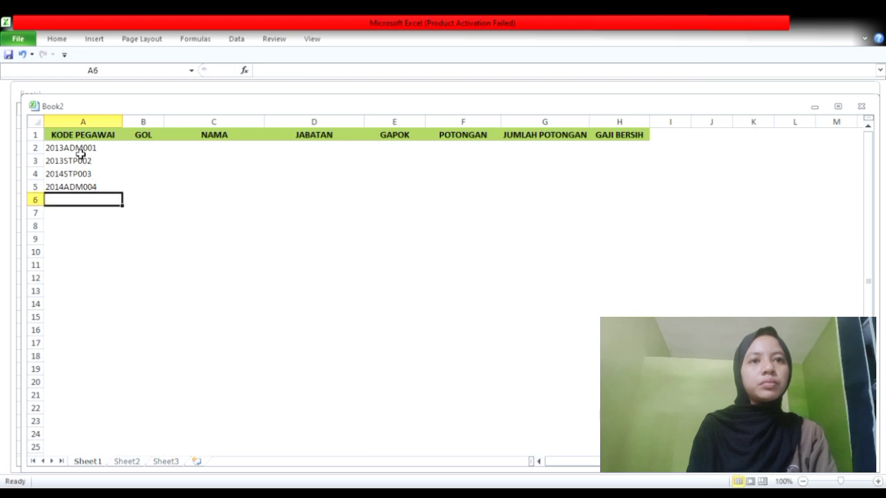
# Enter the fifth and sixth employee codes in A6 and A7 of the KODE PEGAWAI column
pyautogui.write('2015STP')
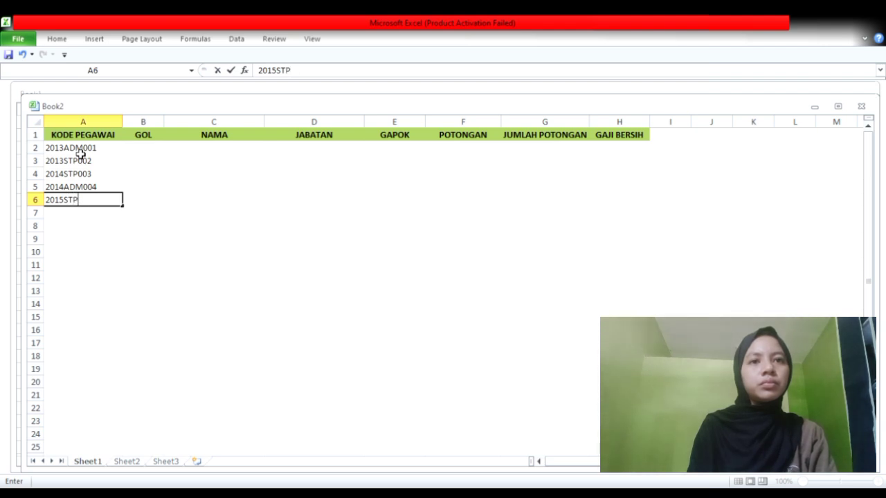
pyautogui.write('005')
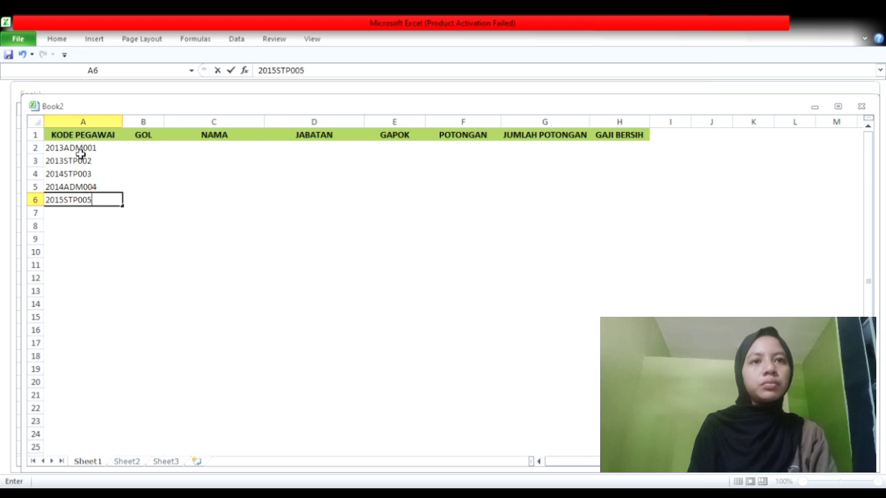
pyautogui.press('Return')
pyautogui.write('201')
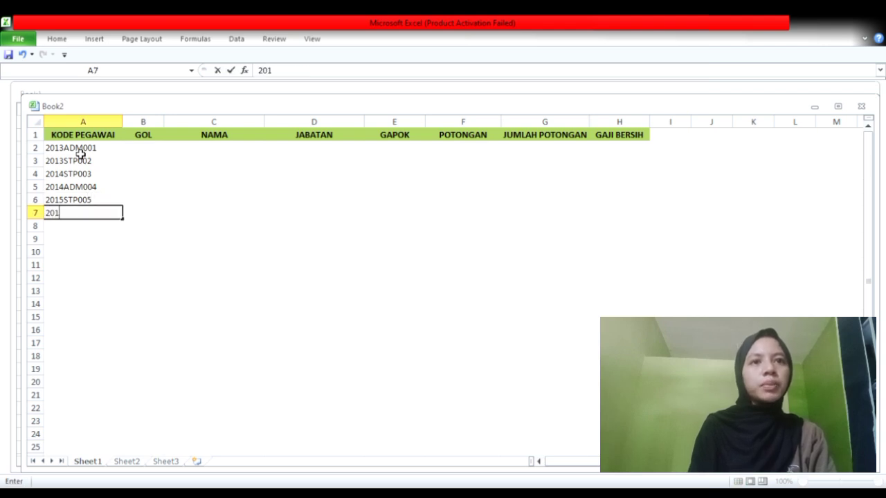
pyautogui.write('5STP00')
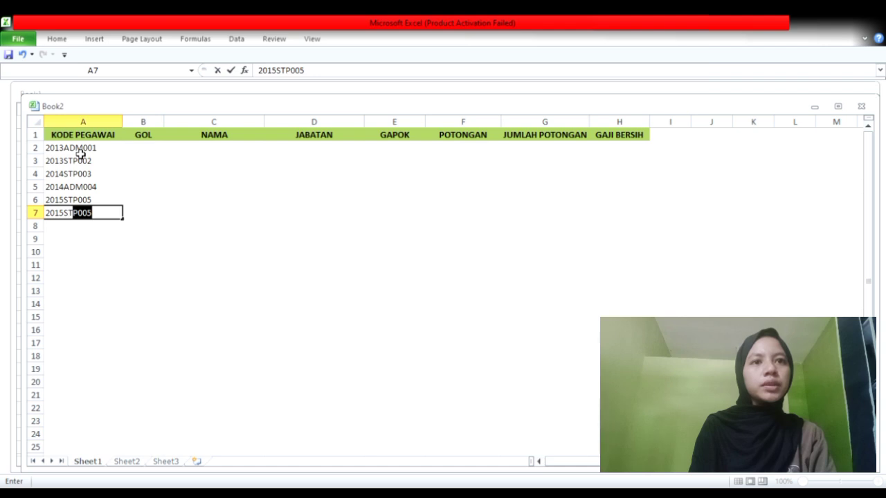
pyautogui.write('6')
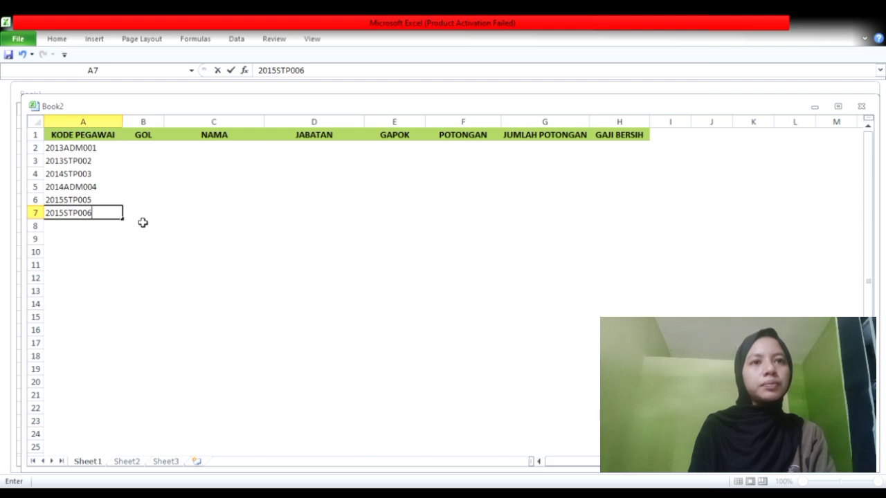
# Fill the GOL column with the grades III A in B2, III B in B3 and III B in B4
pyautogui.click(157, 151)
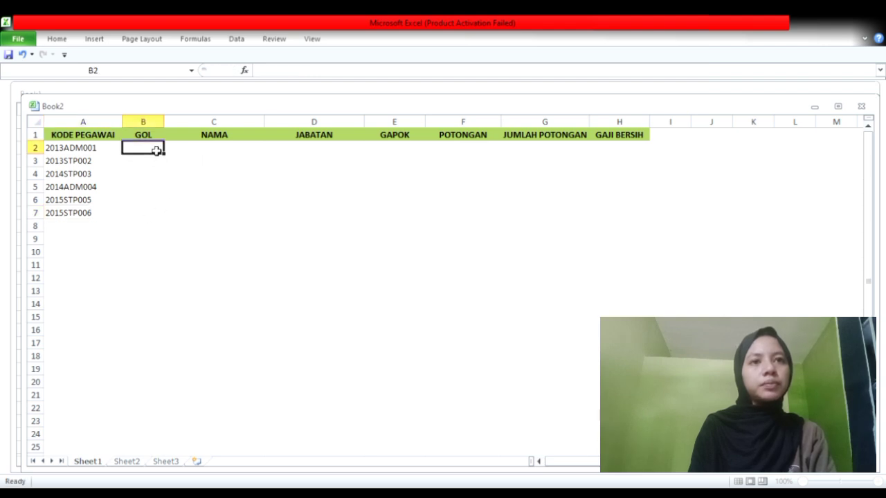
pyautogui.write('I')
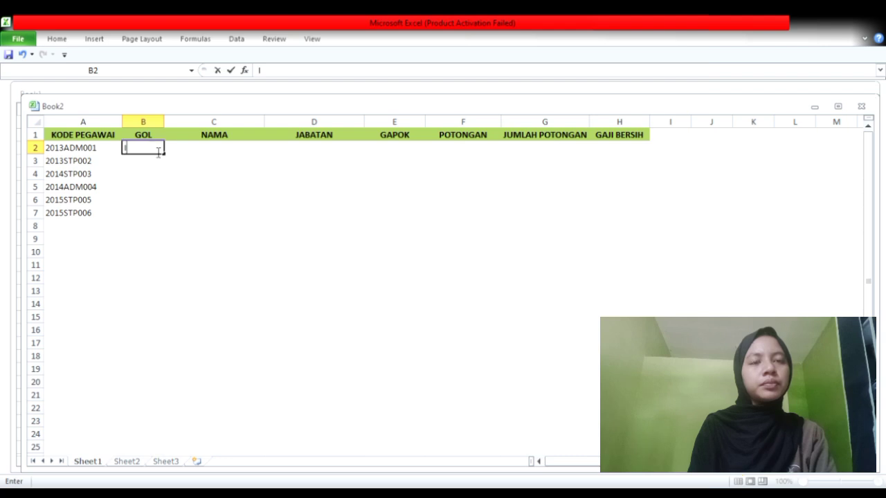
pyautogui.write('II A')
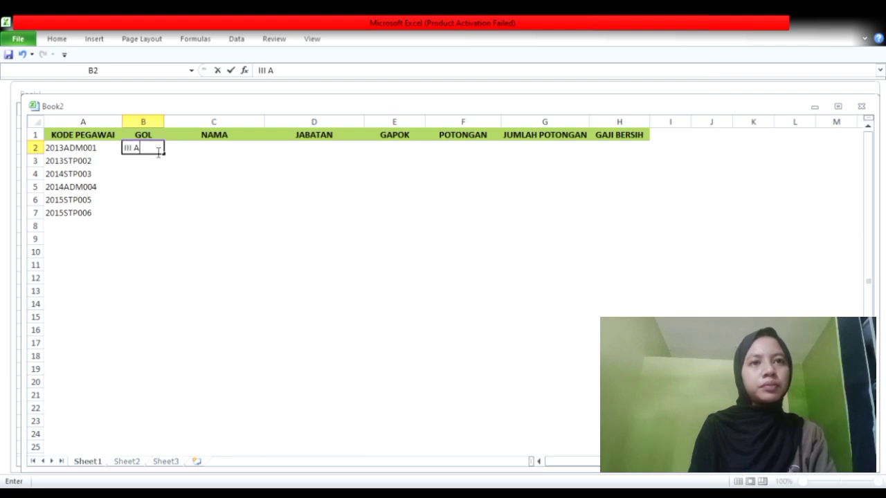
pyautogui.press('Return')
pyautogui.write('III B')
pyautogui.press('Return')
pyautogui.write('II')
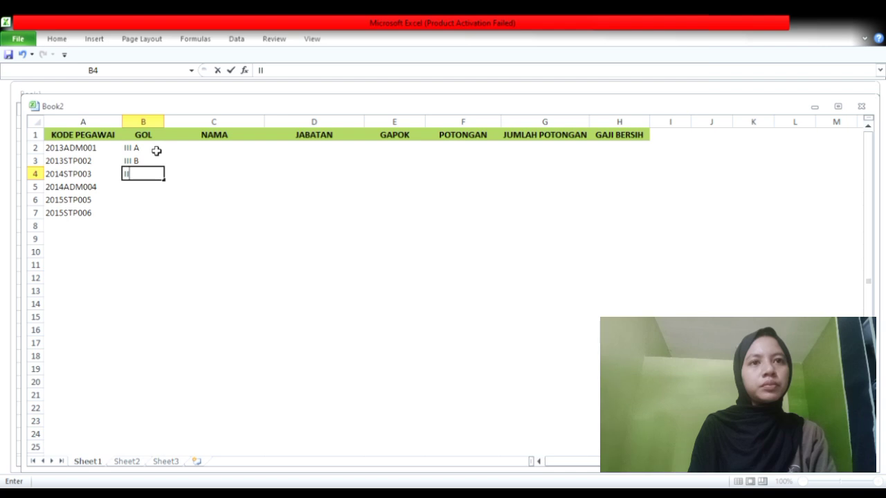
pyautogui.write('I B')
pyautogui.press('Return')
# Complete the GOL column with the grades III C in B5, III A in B6 and III A in B7
pyautogui.write('III')
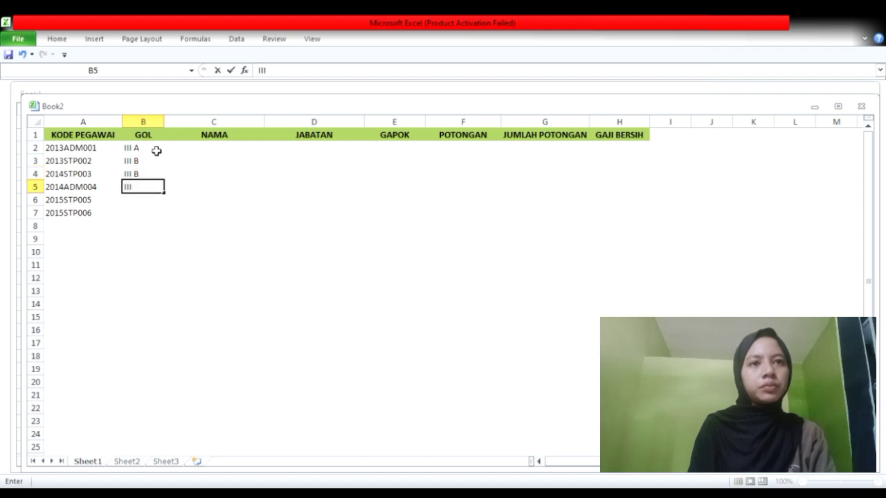
pyautogui.write(' C')
pyautogui.press('Return')
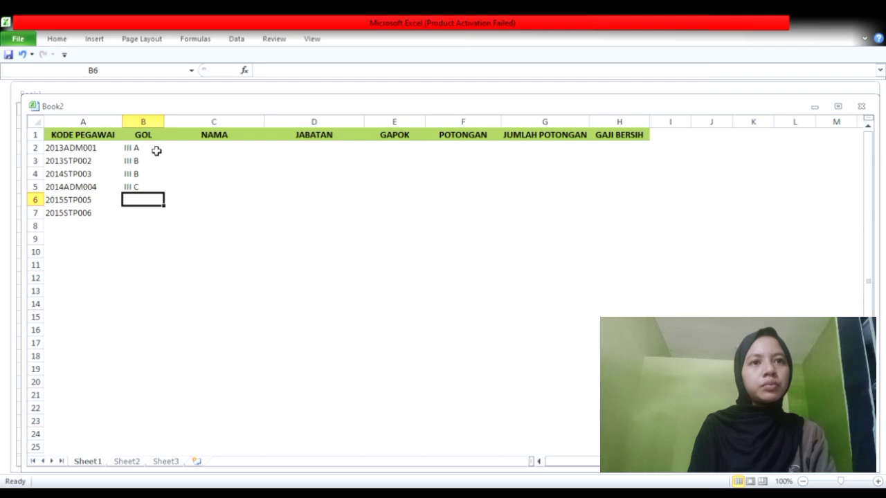
pyautogui.write('III')
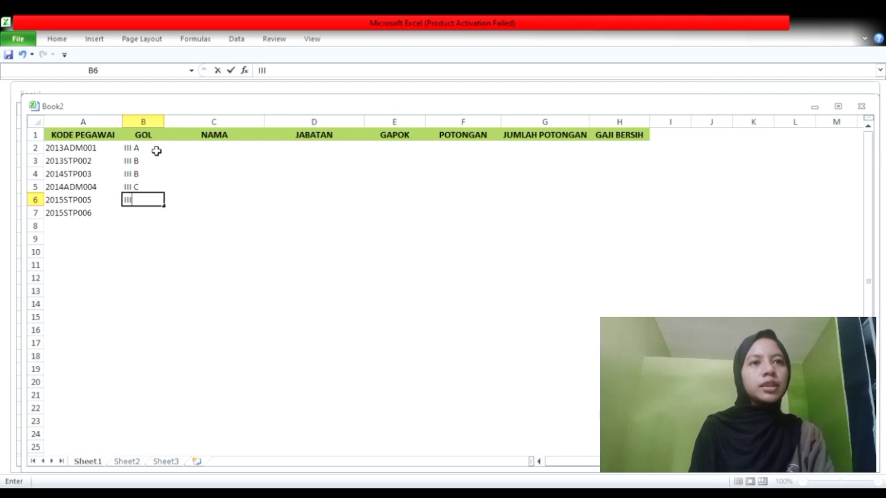
pyautogui.write(' A')
pyautogui.press('Return')
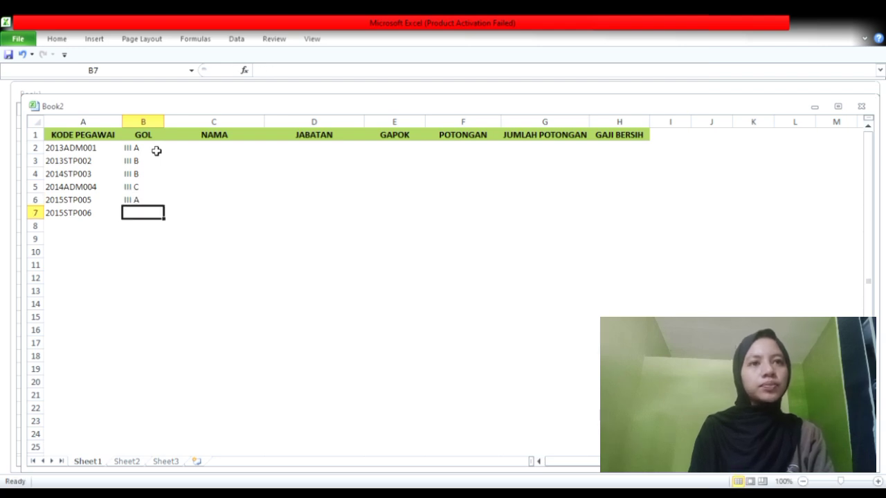
pyautogui.write('III A')
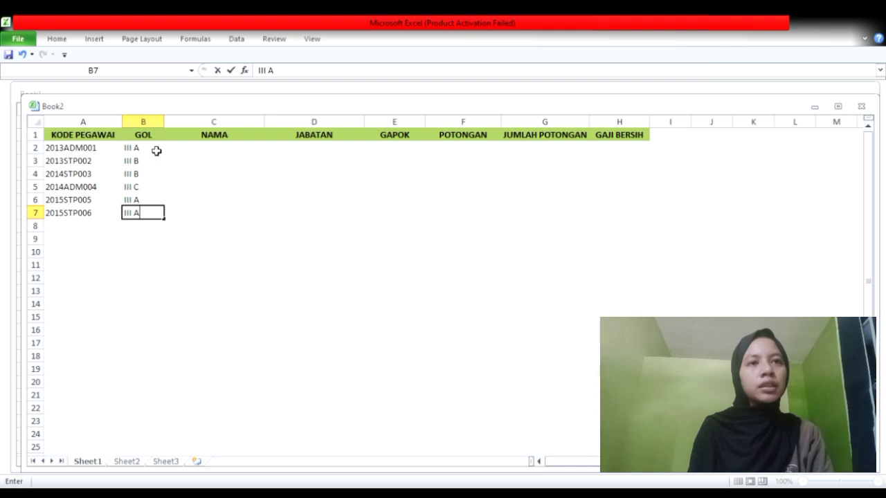
# Enter the full names of the first three employees in C2 to C4 of the NAMA column
pyautogui.click(202, 151)
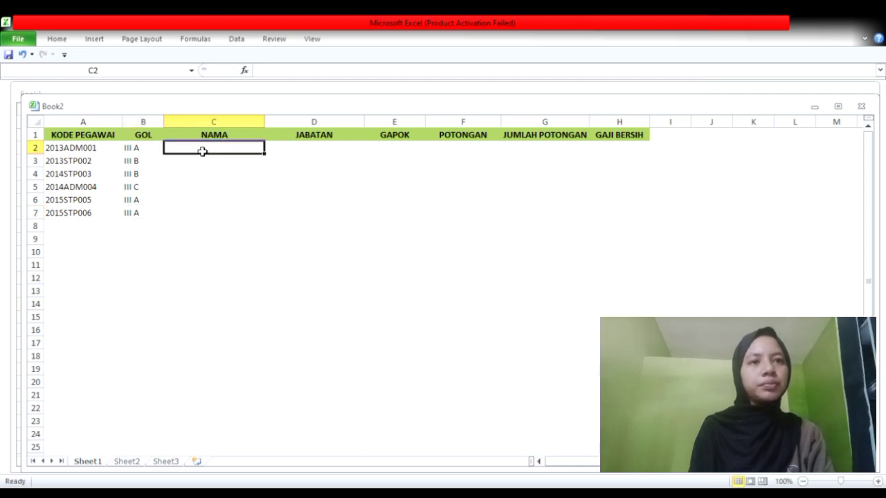
pyautogui.write('Ni')
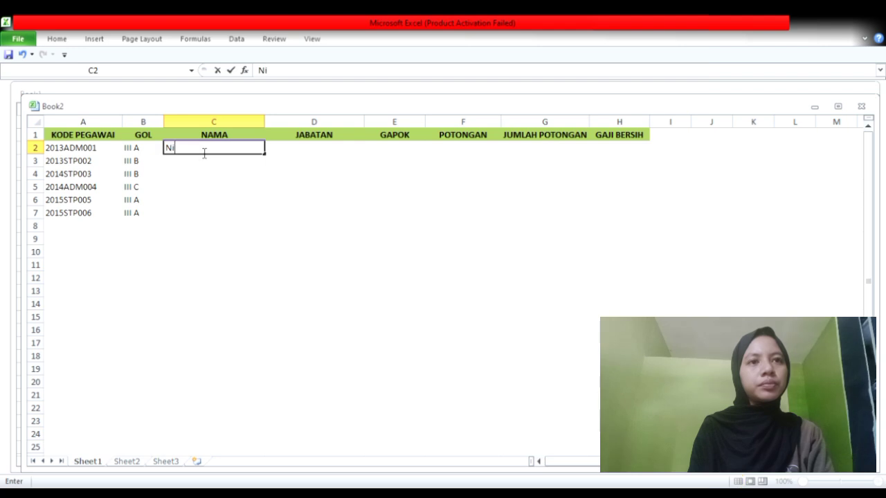
pyautogui.write('a Kurnia')
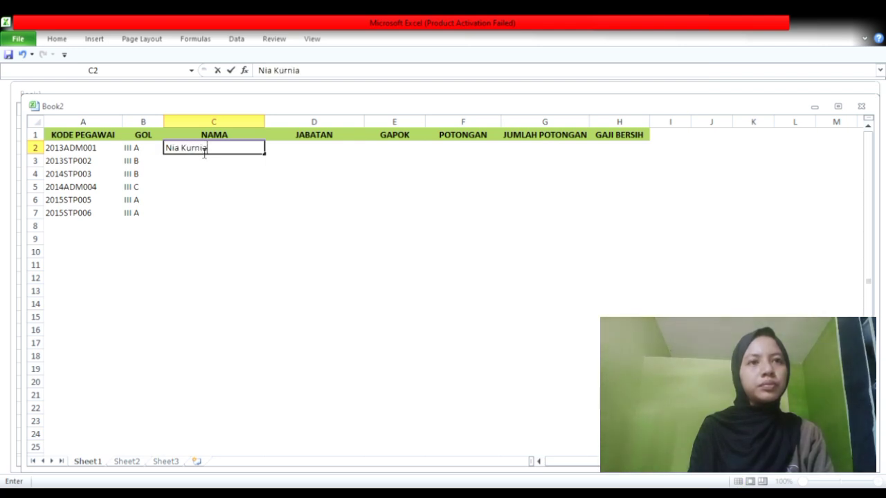
pyautogui.press('Return')
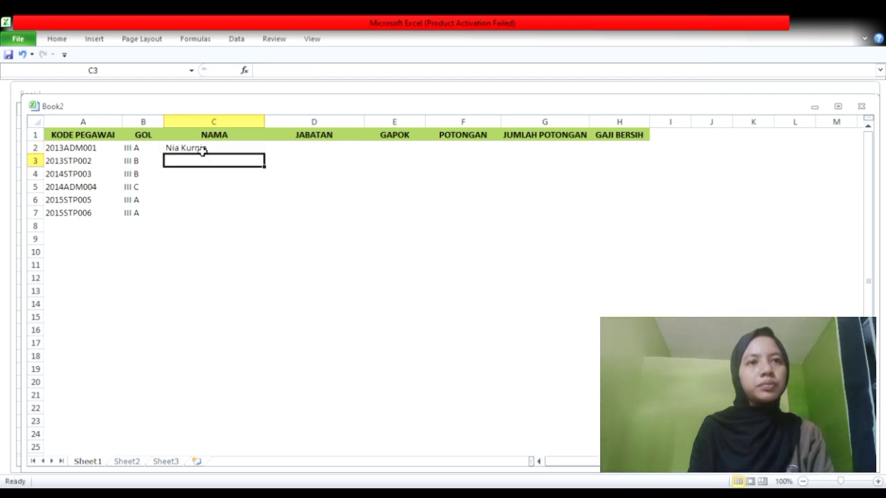
pyautogui.write('Dewi Sheila')
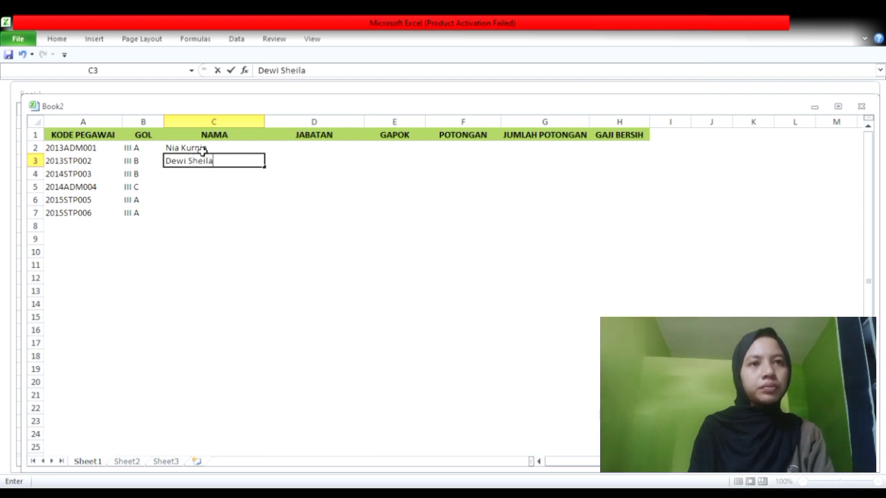
pyautogui.press('Return')
pyautogui.write('Helmi Razaka')
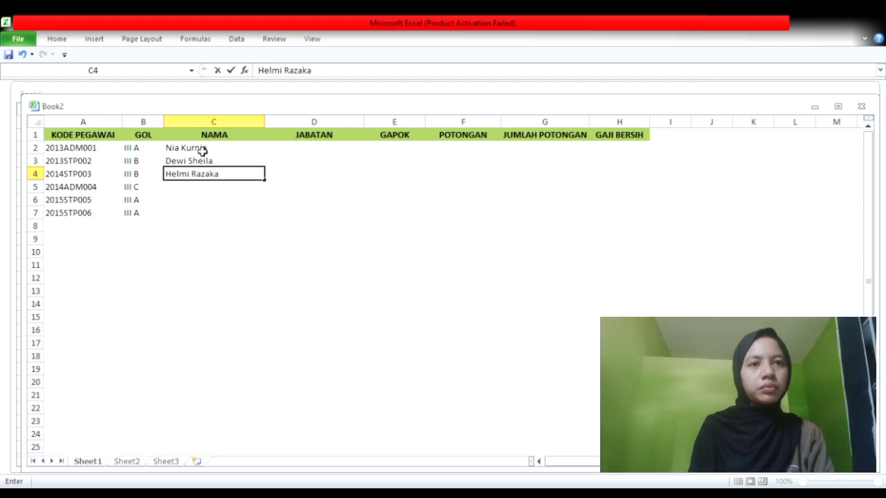
pyautogui.press('Return')
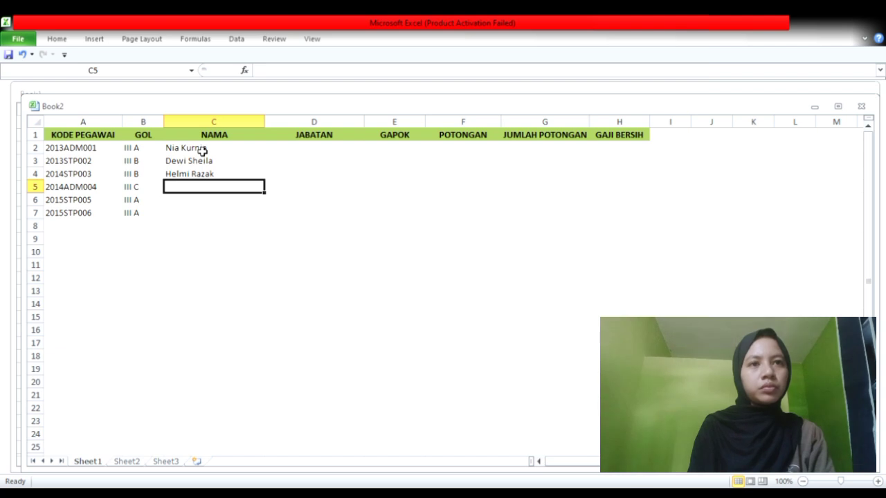
# Enter the names of the remaining three employees in C5 to C7 of the NAMA column
pyautogui.write('S')
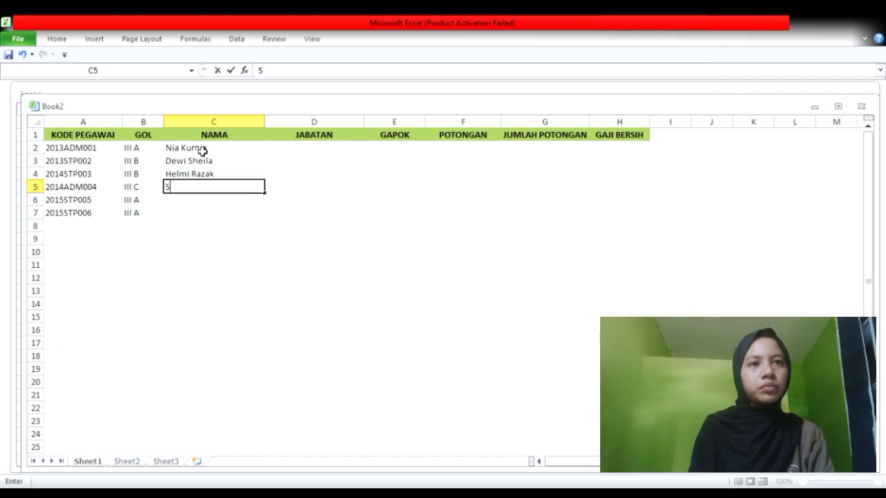
pyautogui.write('hirina')
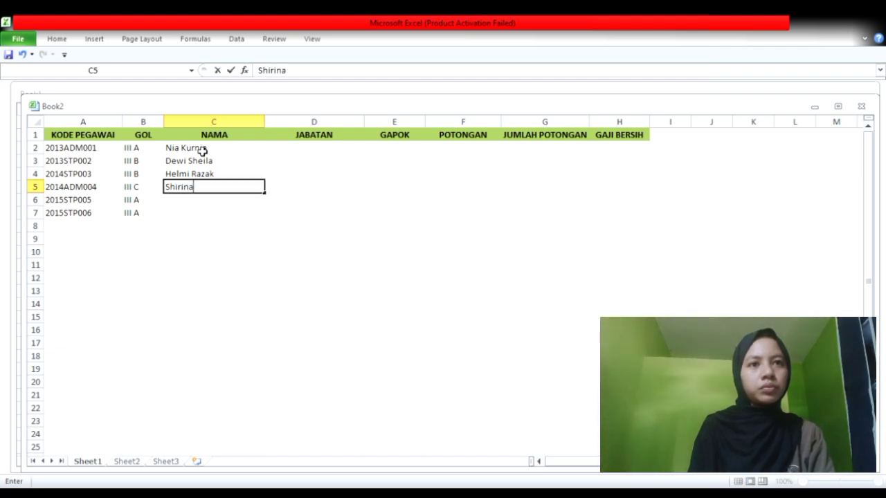
pyautogui.write(' Ibnu')
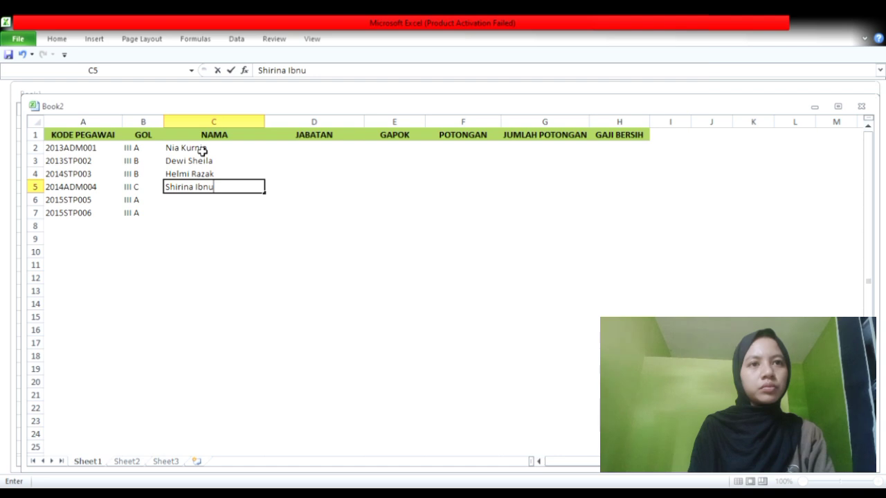
pyautogui.press('Return')
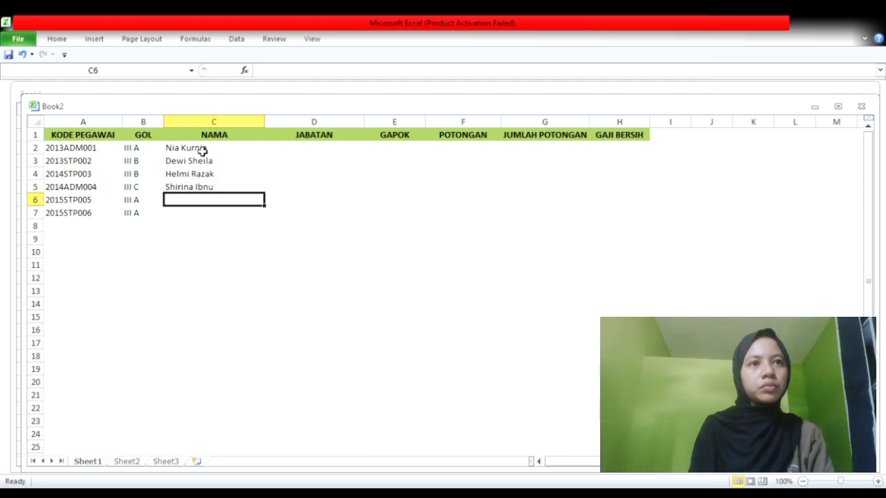
pyautogui.write('Anggry')
pyautogui.press('Return')
pyautogui.write('Nining')
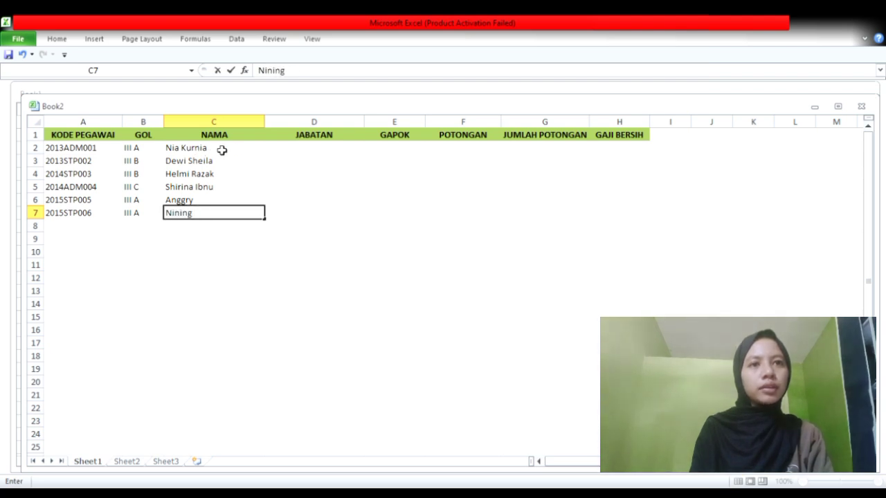
# Enter the title Tabel Gaji in B9, below the employee table
pyautogui.click(146, 241)
pyautogui.doubleClick(135, 244)
pyautogui.write('Tabel Gaji')
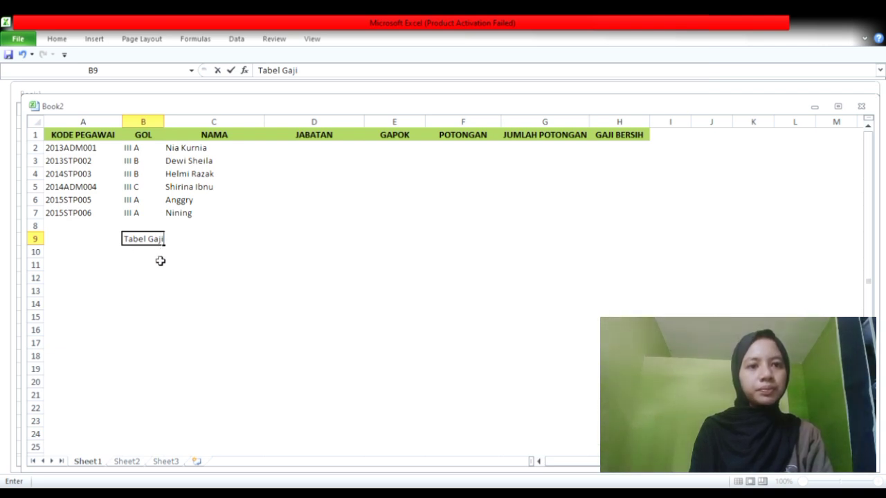
pyautogui.press('Return')
pyautogui.write('gol')
pyautogui.press('BackSpace')
pyautogui.press('BackSpace')
pyautogui.press('BackSpace')
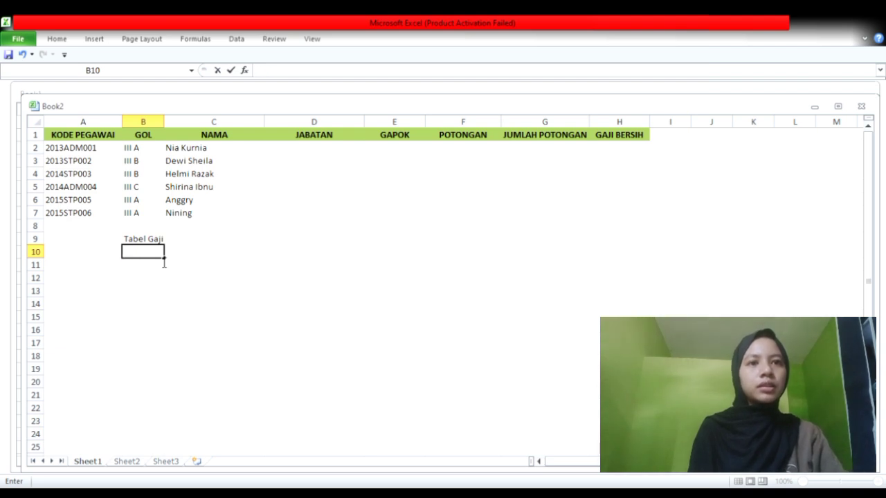
# Enter the column headers Gol, Gapok and Tunjangan in B10, C10 and D10 under the Tabel Gaji title
pyautogui.write('Gol')
pyautogui.click(197, 256)
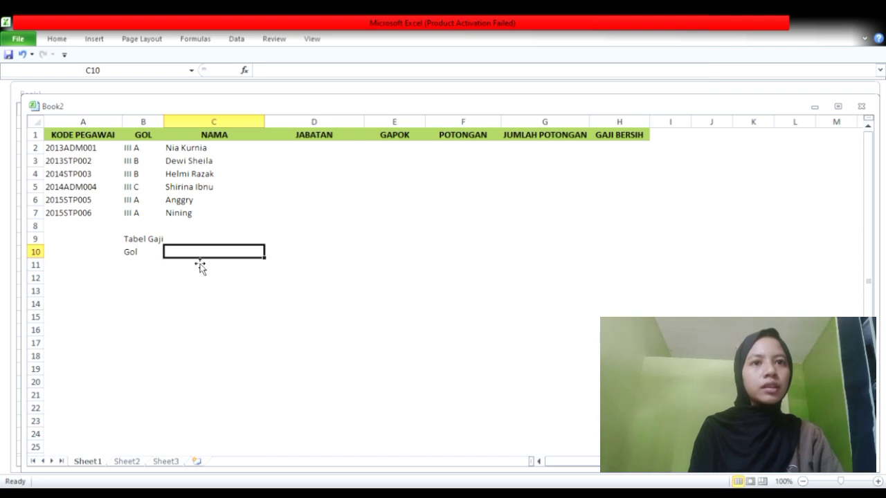
pyautogui.write('Gapok')
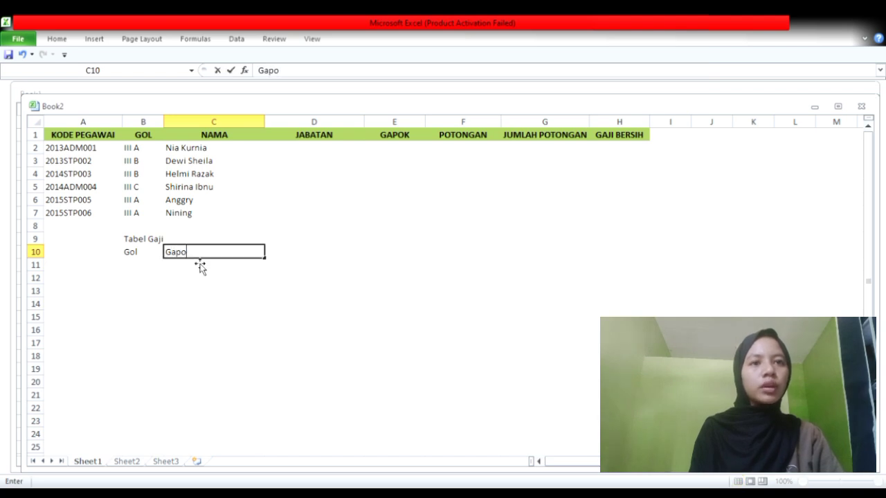
pyautogui.click(307, 252)
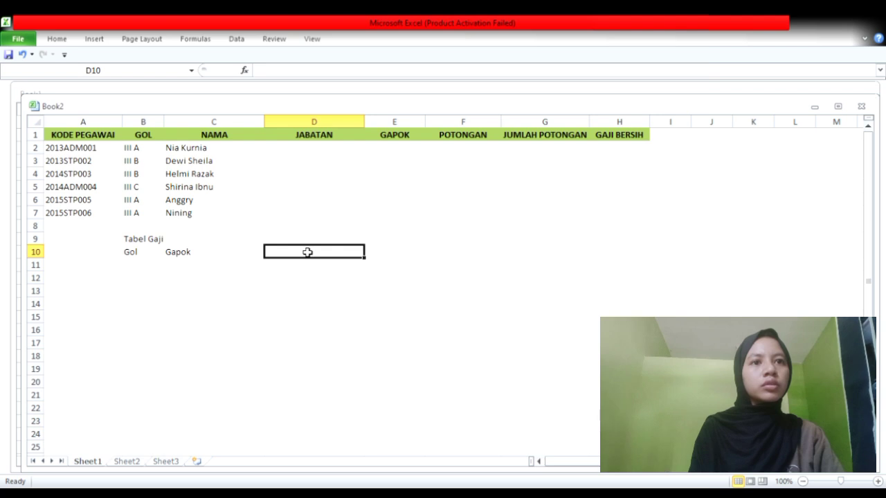
pyautogui.write('Tunjangan')
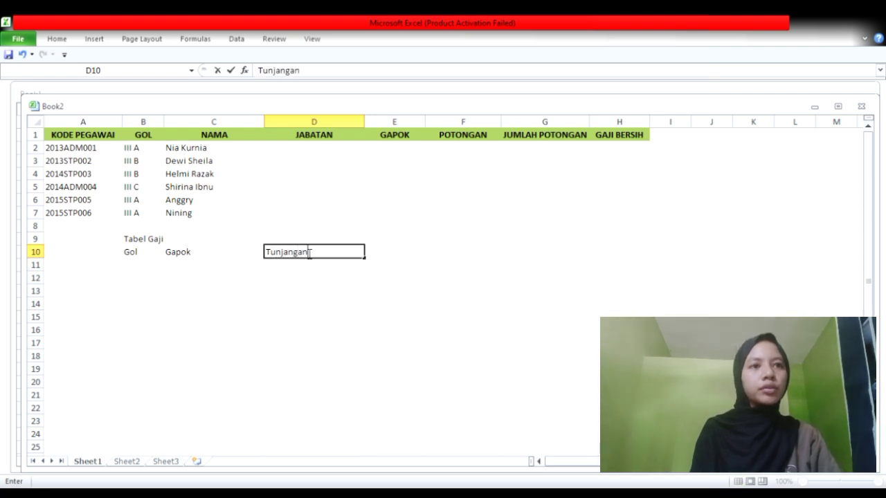
# Make the Tabel Gaji title and its header row (B9:D10) bold and centre the headers in B10:D10
pyautogui.moveTo(137, 243); pyautogui.dragTo(293, 253)
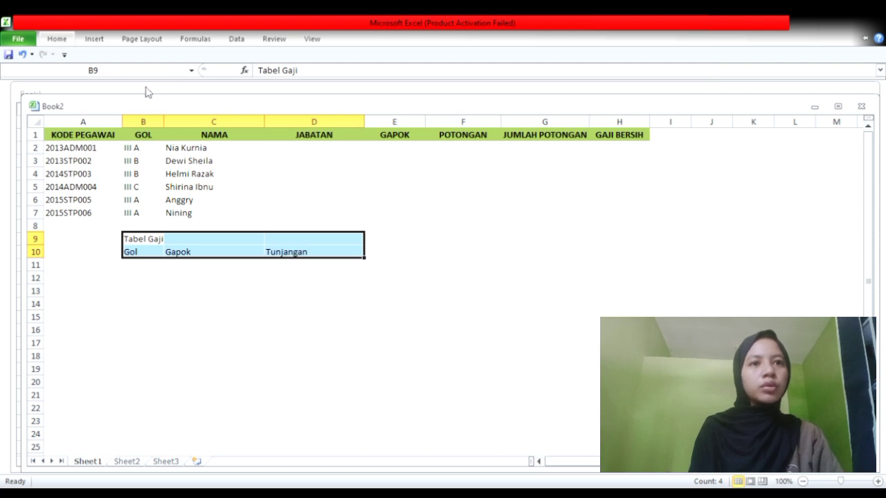
pyautogui.hotkey('ctrl', 'b')
pyautogui.click(200, 267)
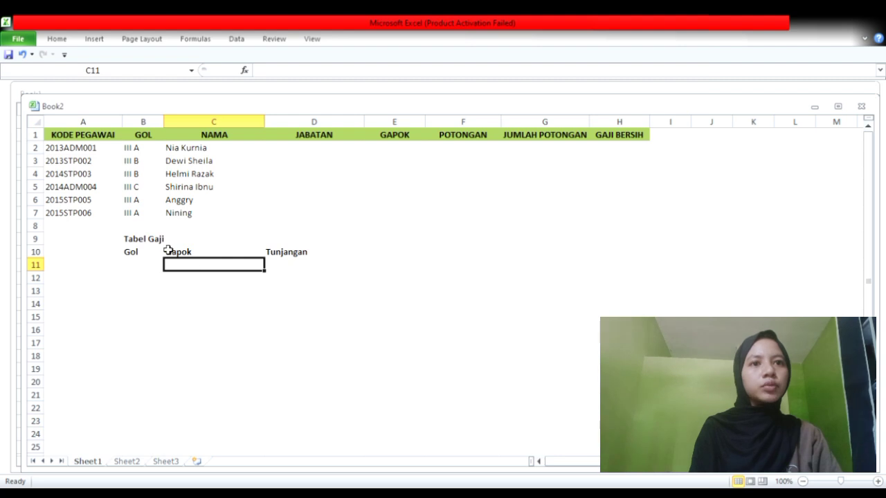
pyautogui.moveTo(157, 253); pyautogui.dragTo(300, 251)
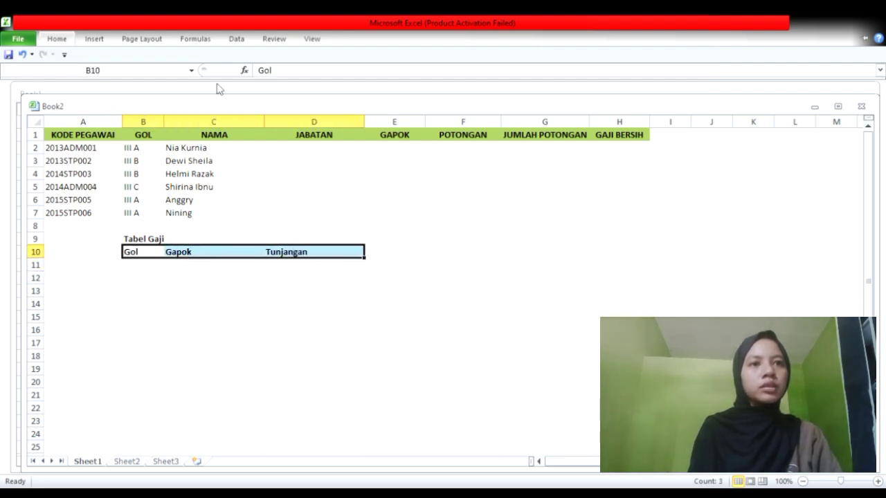
pyautogui.click(268, 82)
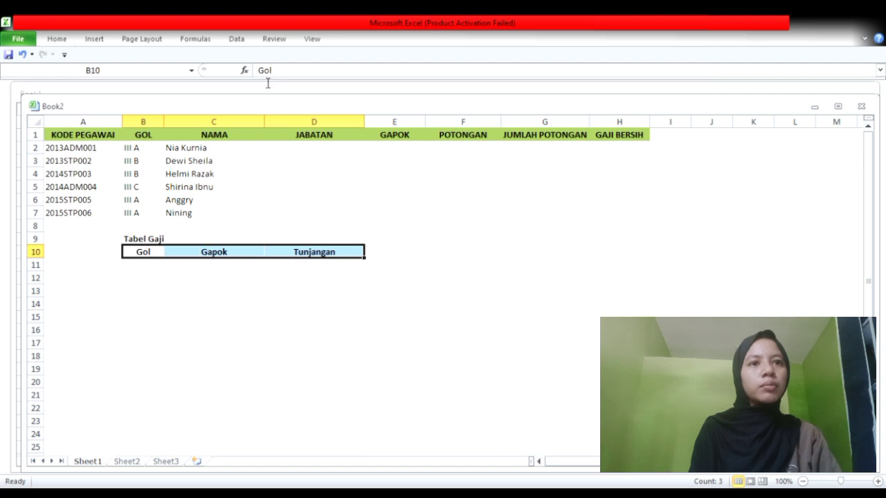
# Enter the grades III A, III B and III C in B11 to B13 of the Gol column
pyautogui.click(155, 271)
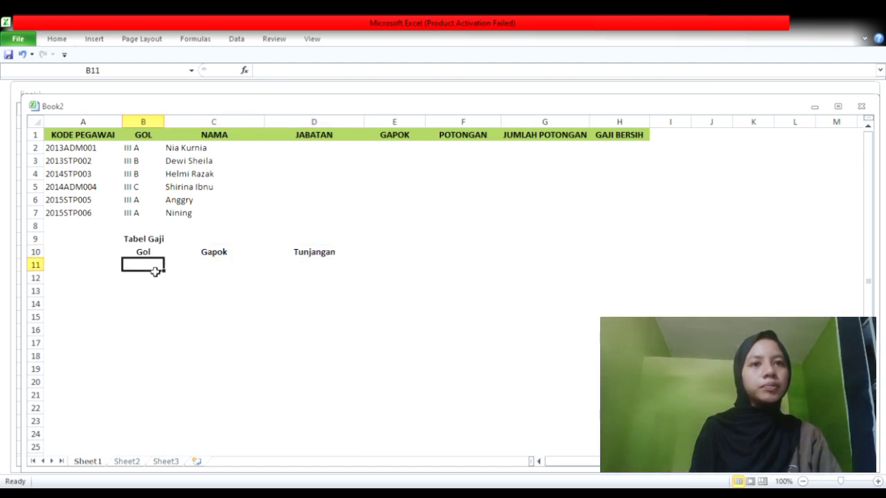
pyautogui.write('iii')
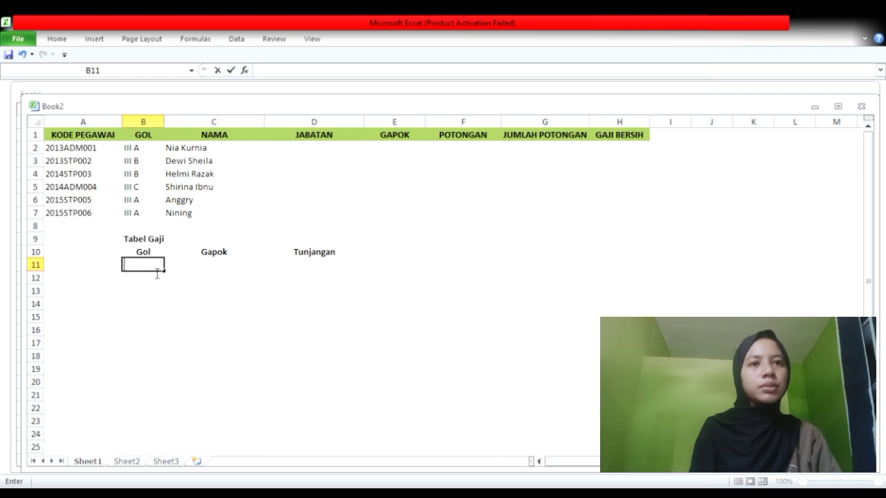
pyautogui.write(' A')
pyautogui.press('Return')
pyautogui.write('iii ')
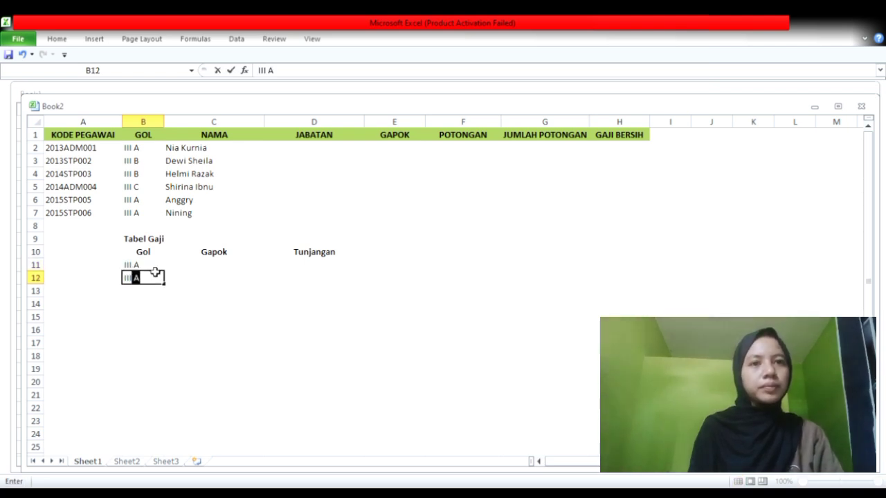
pyautogui.write('B')
pyautogui.press('Return')
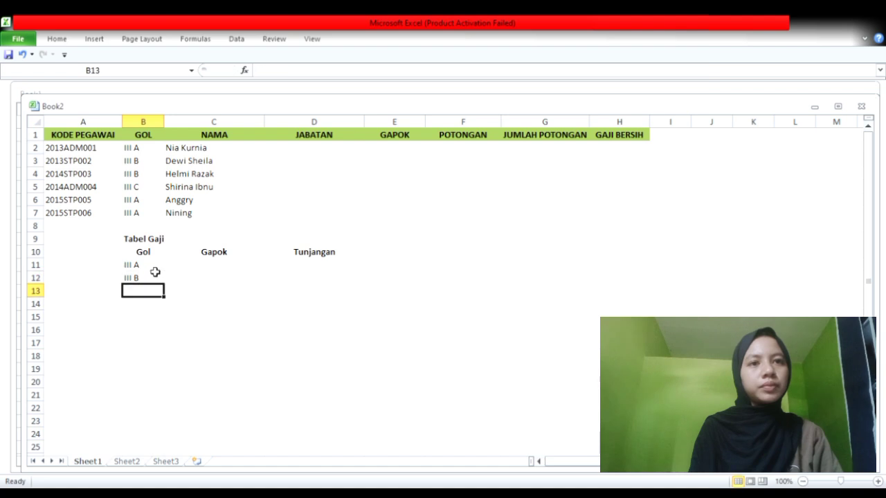
pyautogui.write('III C')
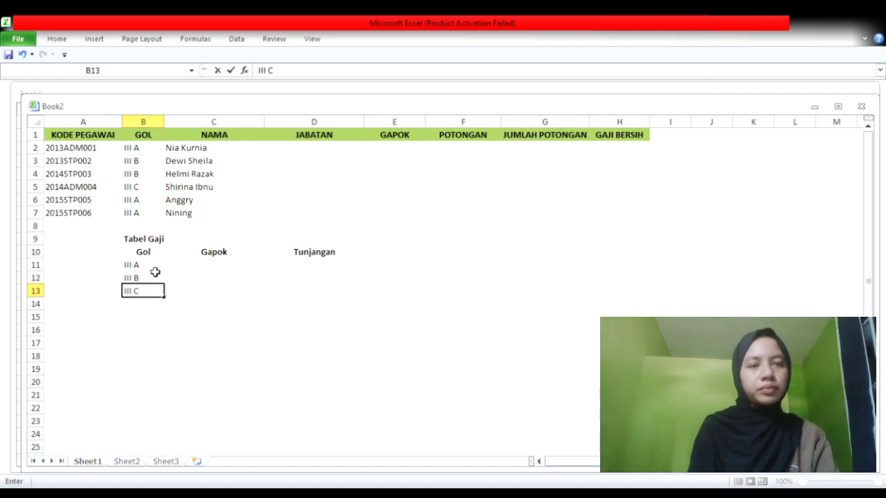
# Enter the base pay amounts 3700000, 4100000 and 5500000 in C11 to C13 of the Gapok column
pyautogui.click(216, 265)
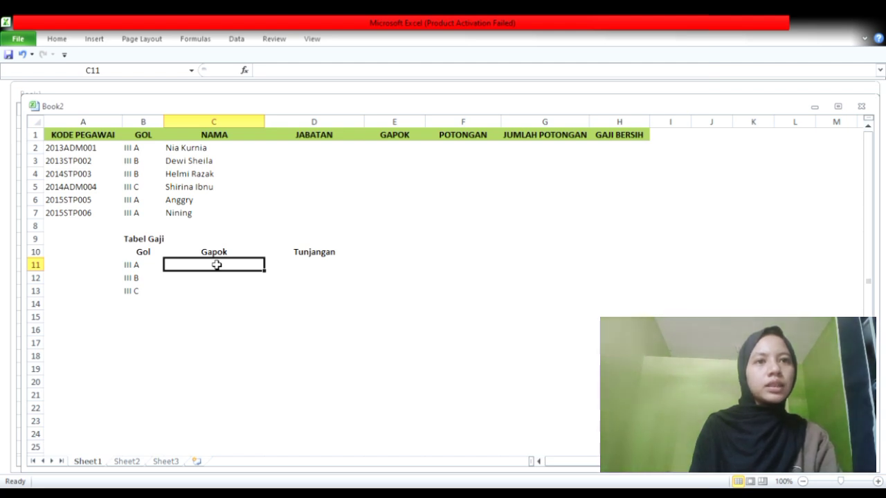
pyautogui.write('37')
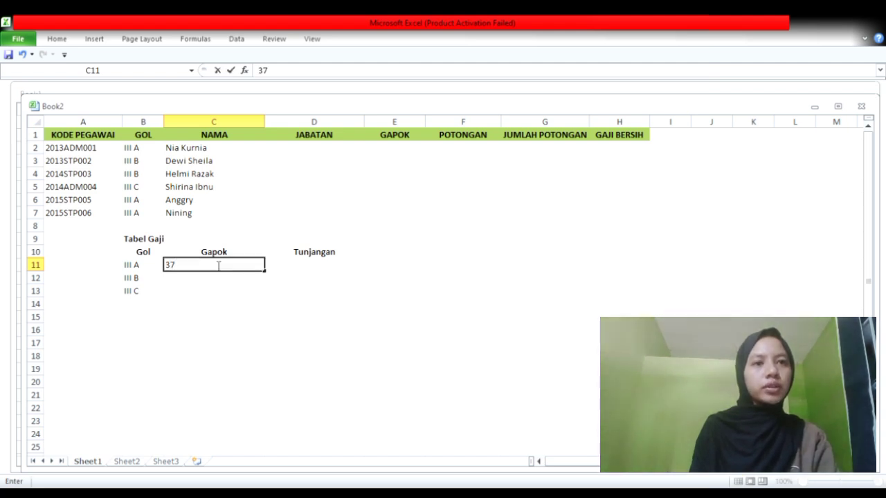
pyautogui.write('0000')
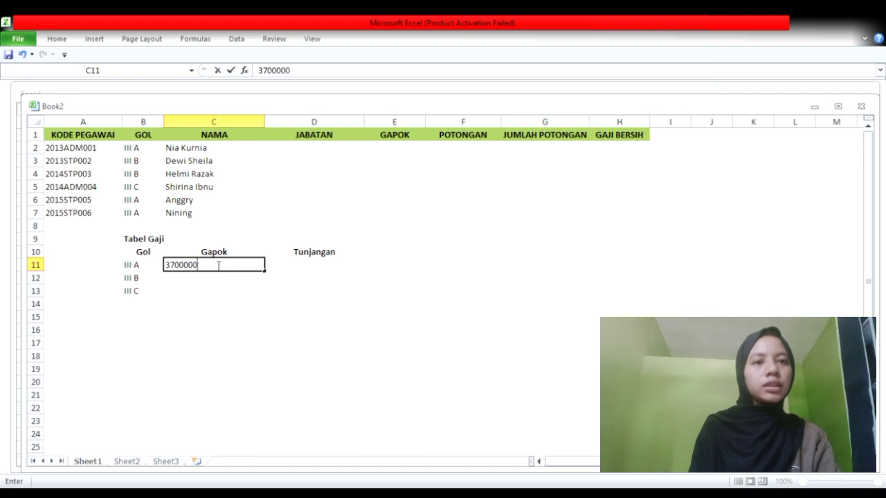
pyautogui.write('0')
pyautogui.press('Return')
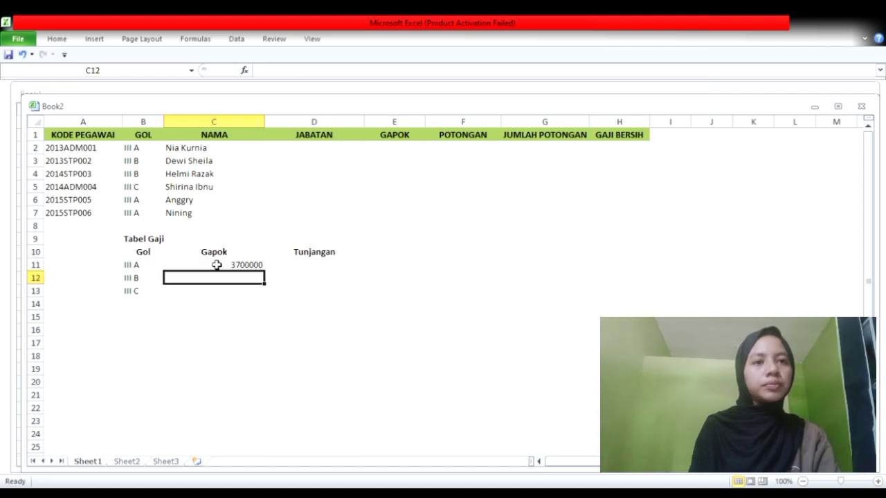
pyautogui.write('41')
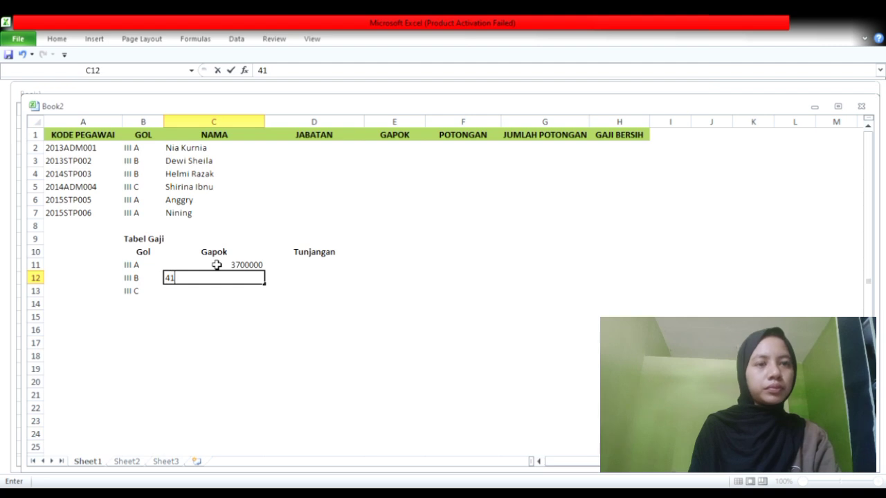
pyautogui.write('00000')
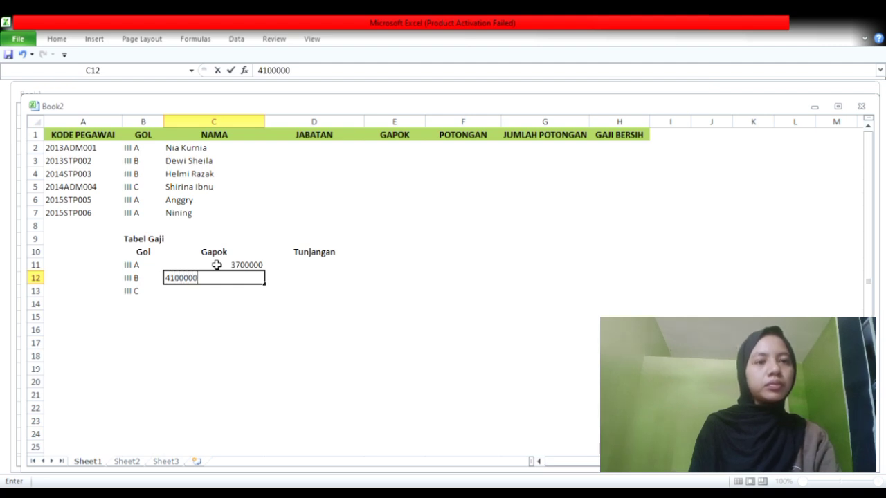
pyautogui.press('Return')
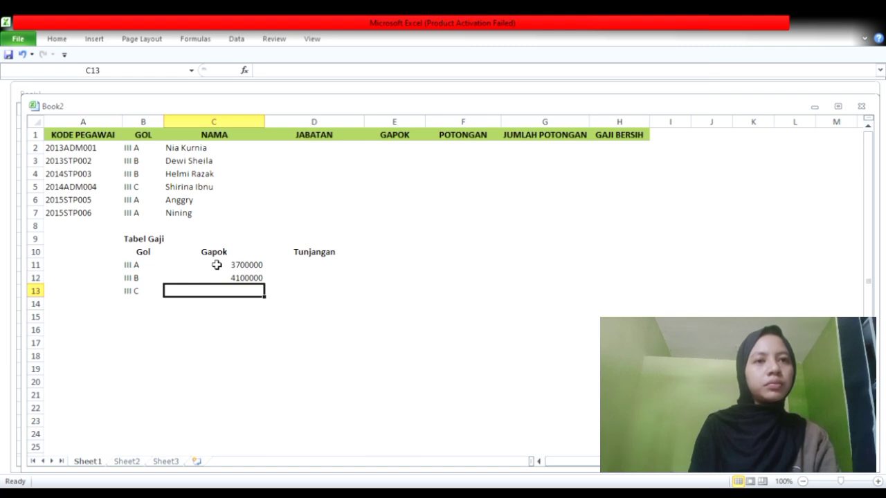
pyautogui.write('5500')
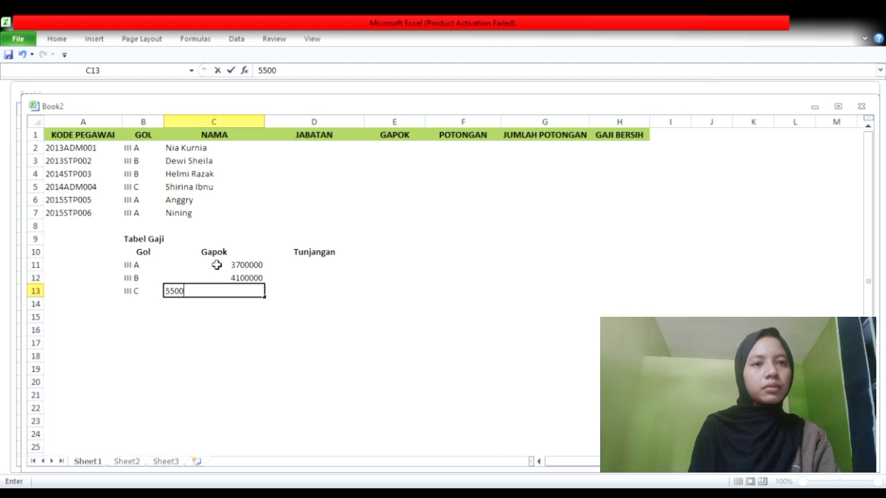
pyautogui.write('000')
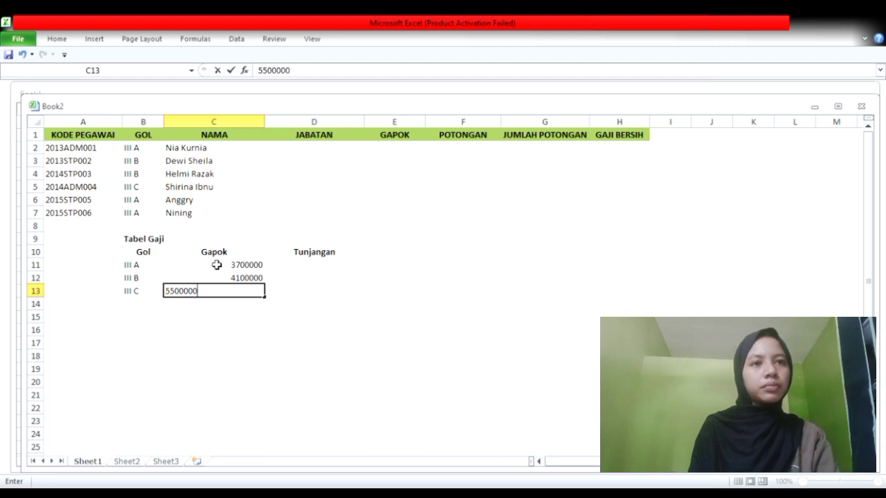
# Enter the allowances 1500000, 2250000 and 3000000 in D11 to D13 of the Tunjangan column
pyautogui.click(299, 264)
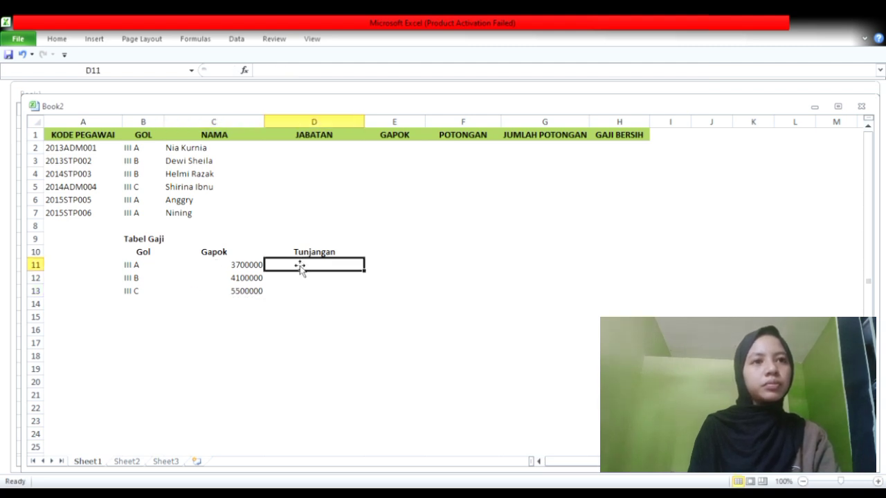
pyautogui.write('1500000')
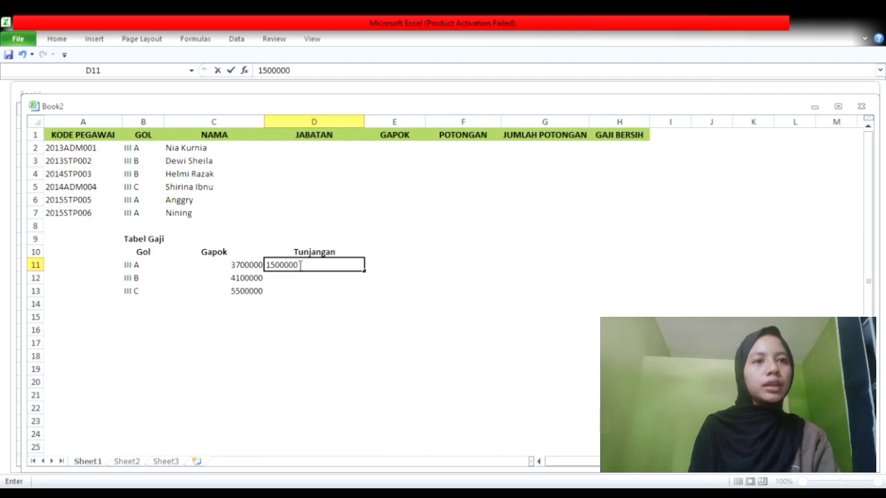
pyautogui.press('Return')
pyautogui.write('2250000')
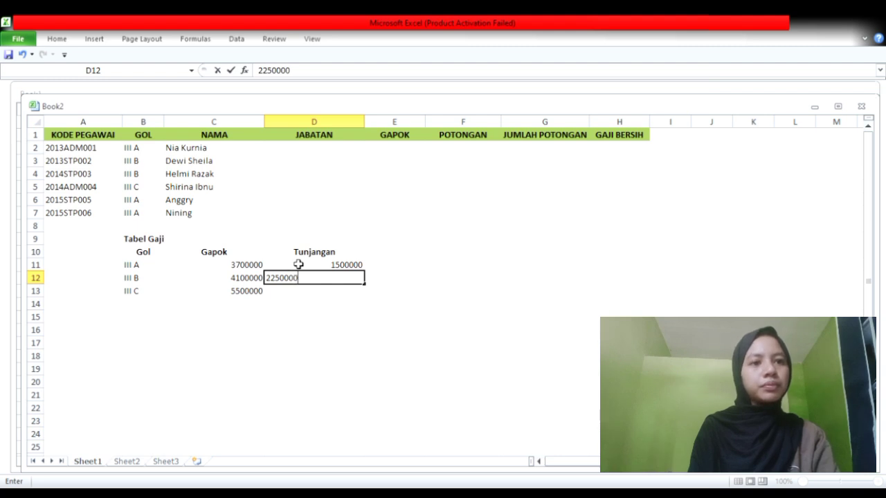
pyautogui.press('Return')
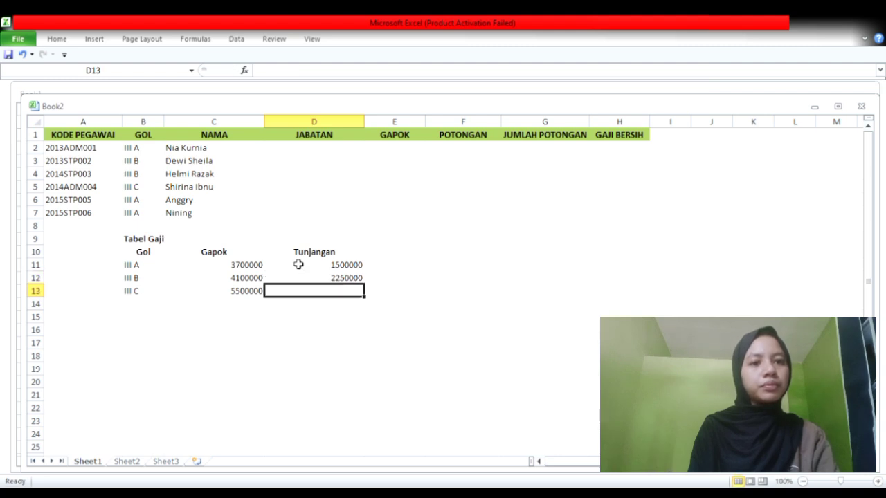
pyautogui.write('30')
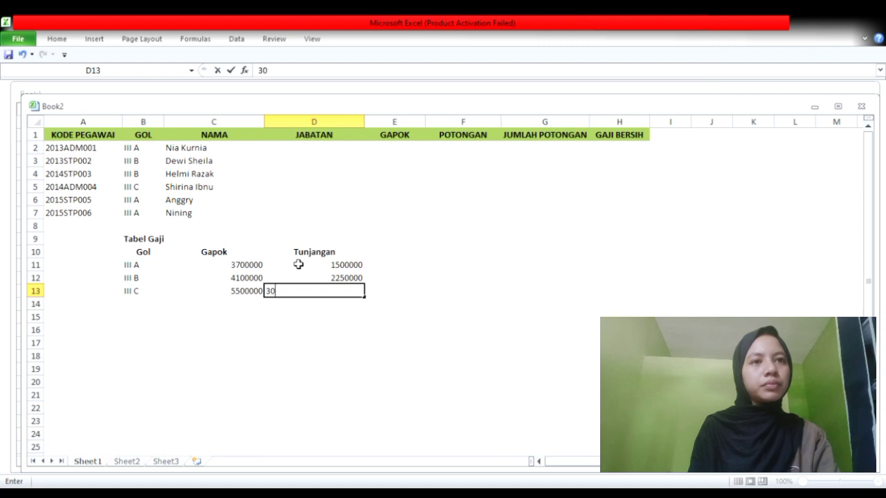
pyautogui.write('00000')
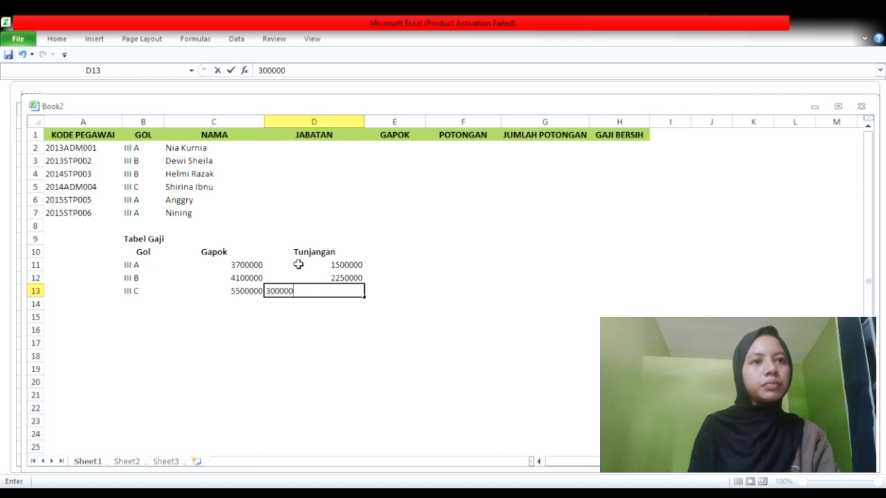
# Format the Gapok and Tunjangan amounts in C11:D13 as Rp currency with two decimals
pyautogui.moveTo(307, 264); pyautogui.dragTo(349, 292)
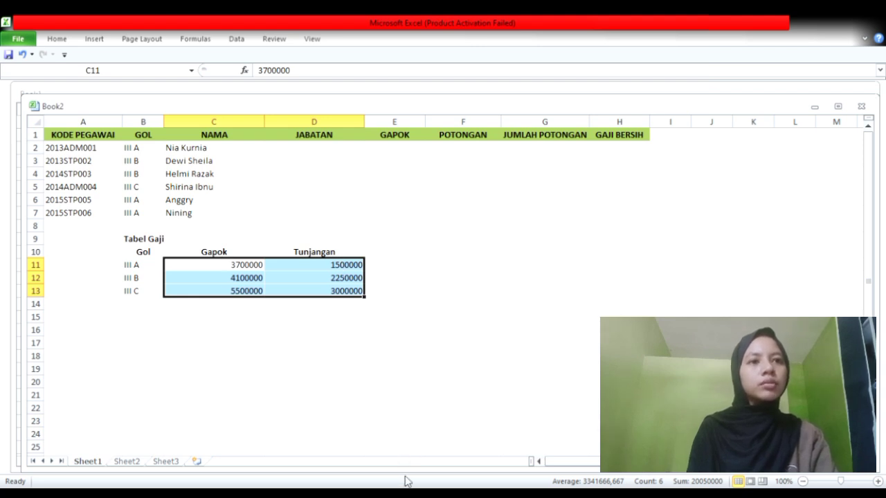
pyautogui.hotkey('ctrl', 'shift', '4')
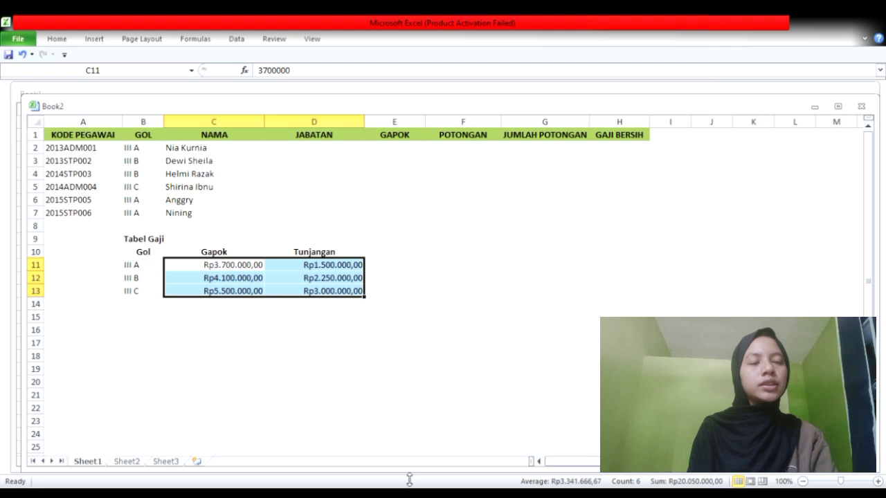
pyautogui.click(509, 399)
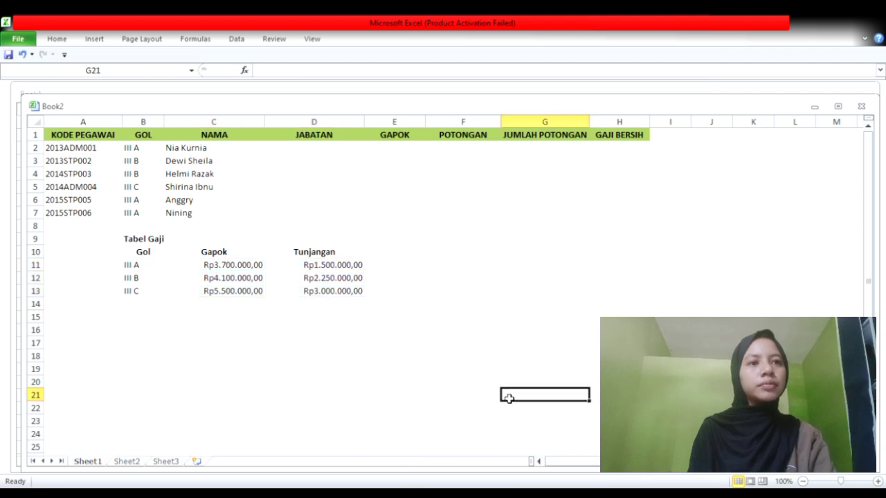
# Enter the title Tabel Potongan in F9, level with the Tabel Gaji title
pyautogui.click(473, 242)
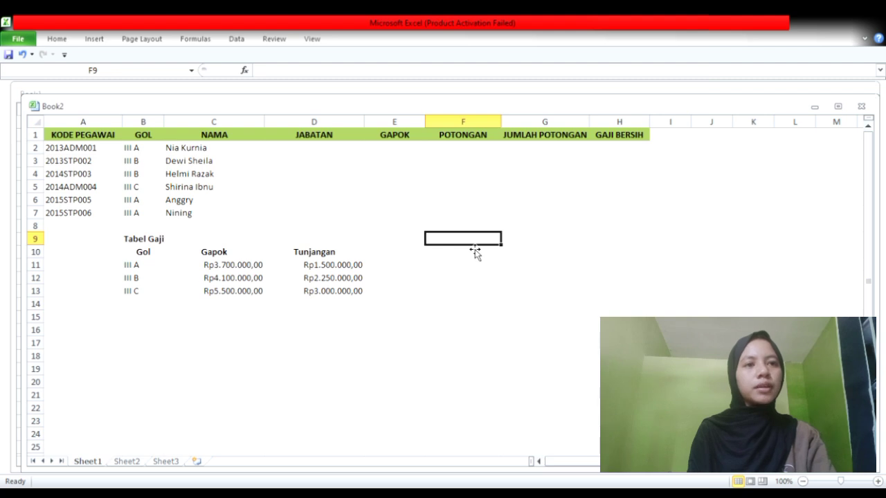
pyautogui.write('Tabel Potongan')
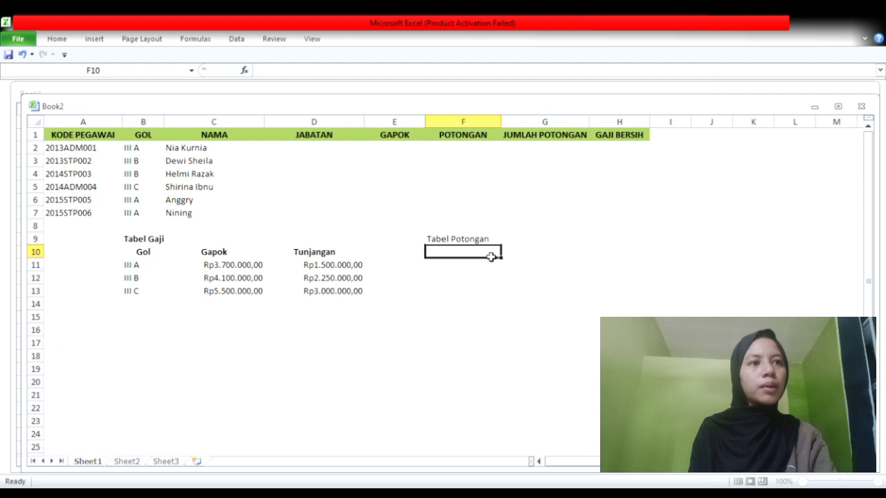
pyautogui.press('Return')
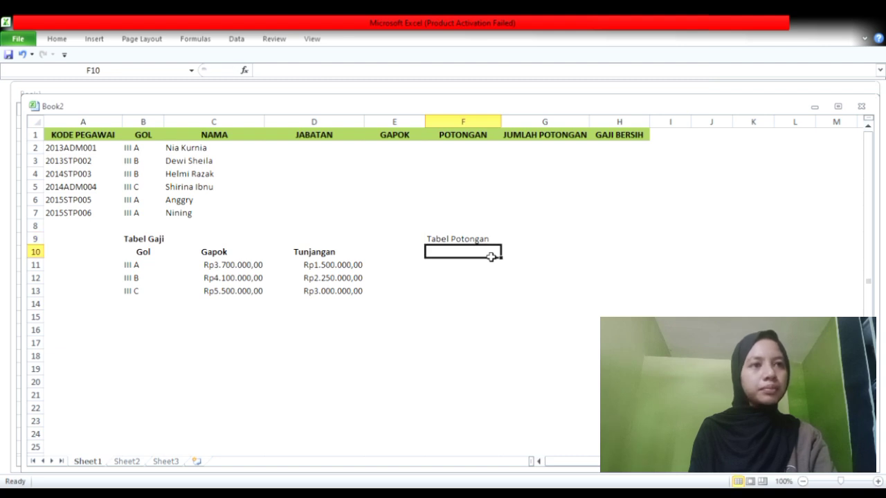
# Enter the grade headings III A, III B and III C in F10 to H10 under Tabel Potongan
pyautogui.write('i')
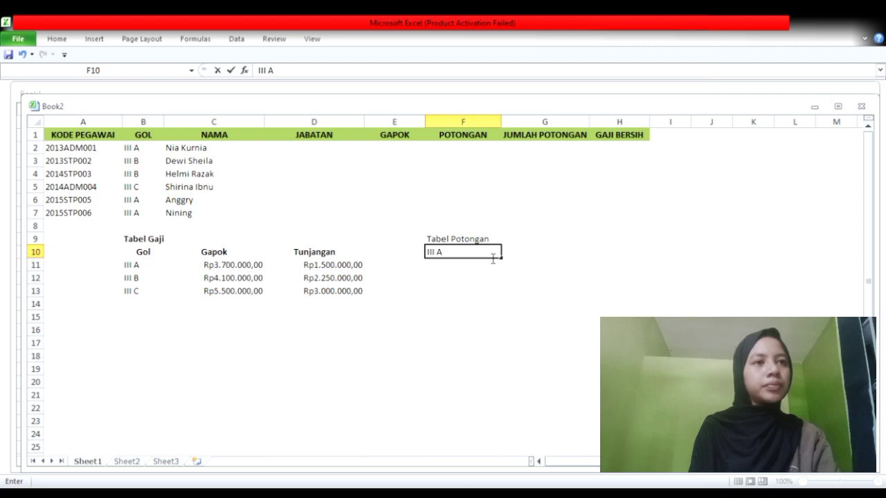
pyautogui.click(573, 256)
pyautogui.write('III B')
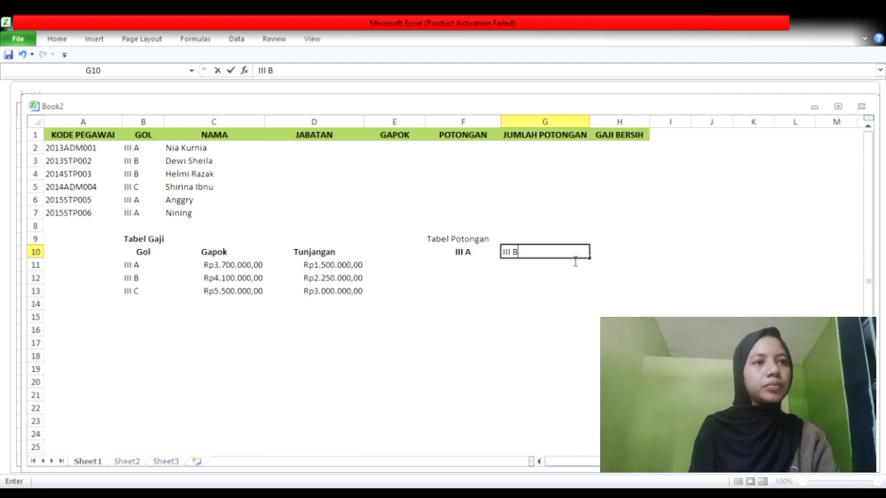
pyautogui.click(620, 253)
pyautogui.write('III')
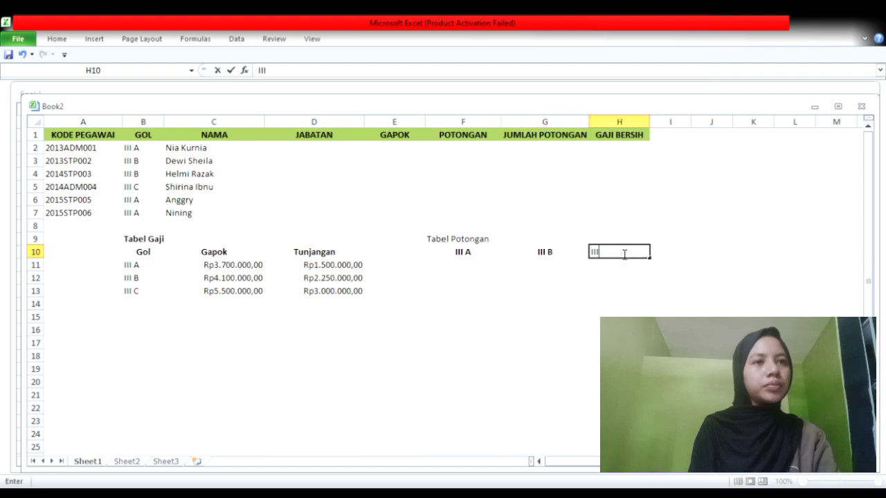
pyautogui.write(' C')
# Enter the deduction values 2, 3 and 5 in F11 to H11 below the grade headings
pyautogui.click(486, 269)
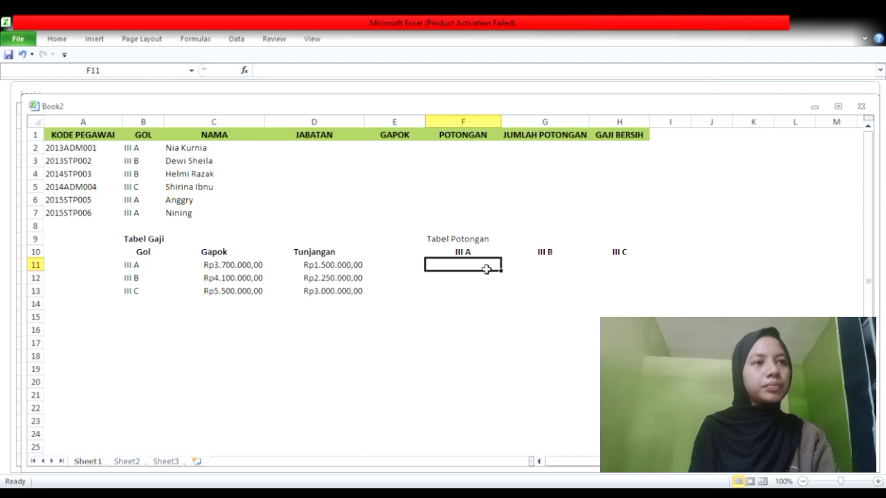
pyautogui.write('2')
pyautogui.click(532, 265)
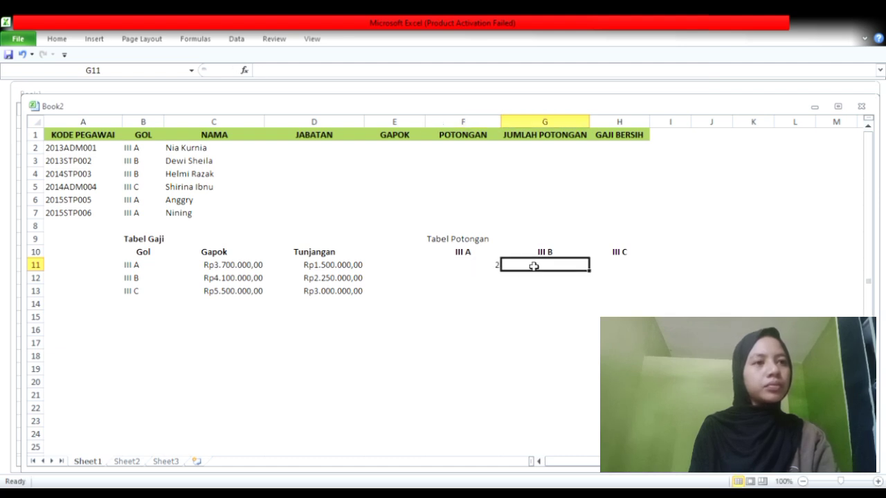
pyautogui.write('3')
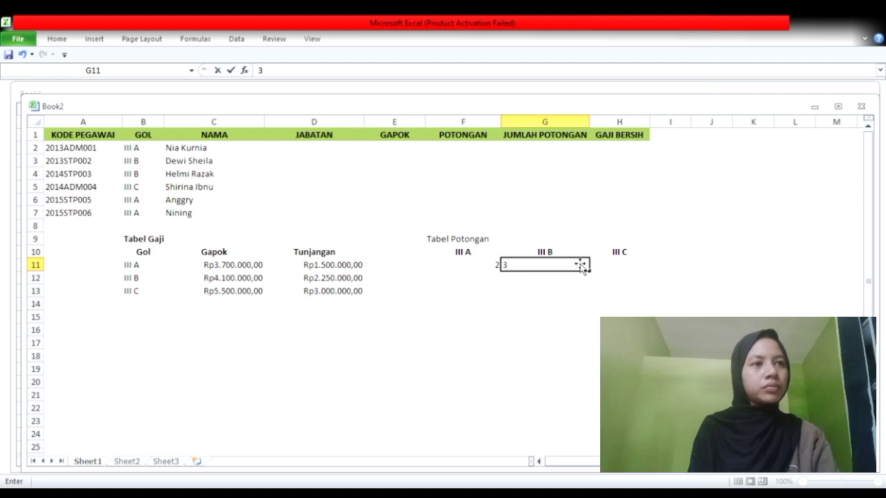
pyautogui.click(616, 266)
pyautogui.write('5')
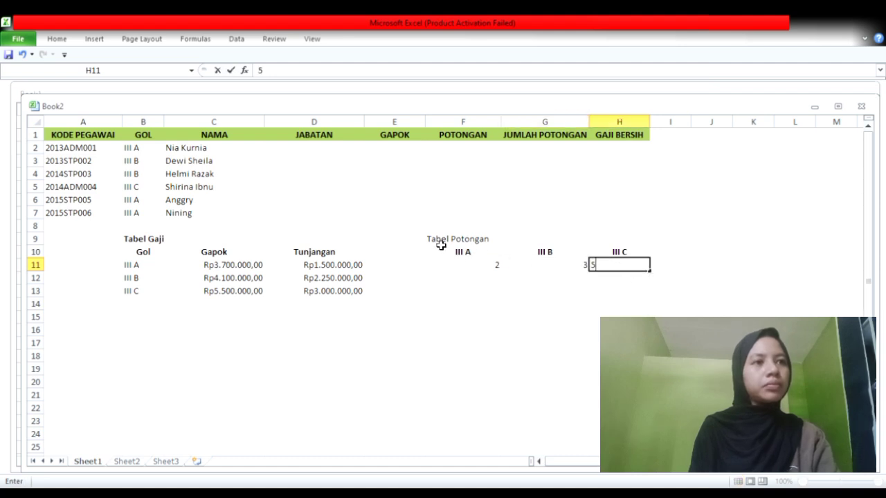
# Make the Tabel Potongan title and its grade headings in F9:H10 bold
pyautogui.moveTo(441, 245); pyautogui.dragTo(616, 256)
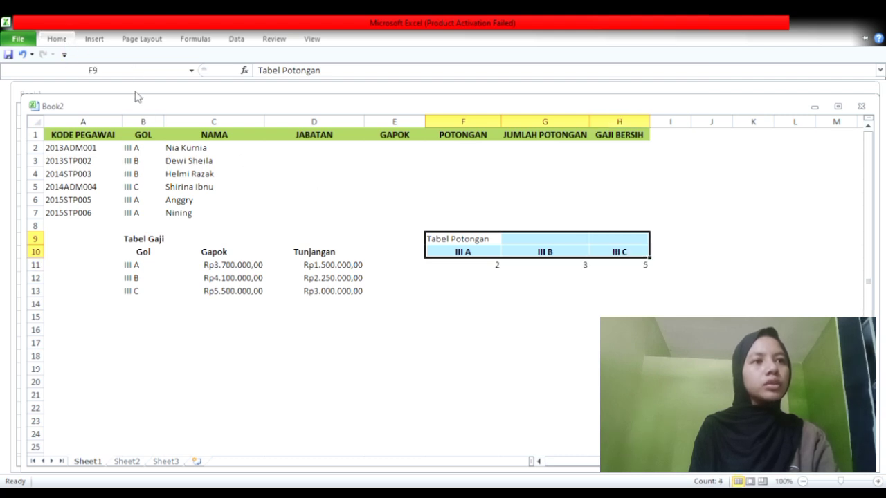
pyautogui.hotkey('ctrl', 'b')
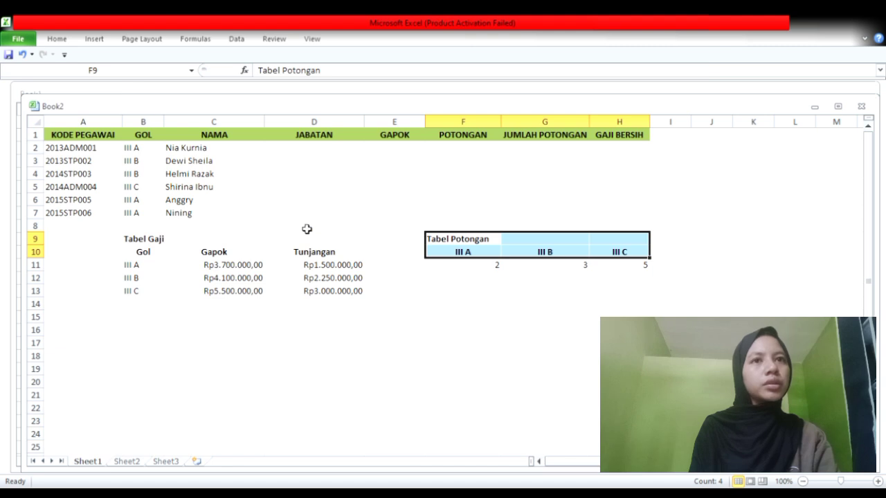
pyautogui.click(419, 297)
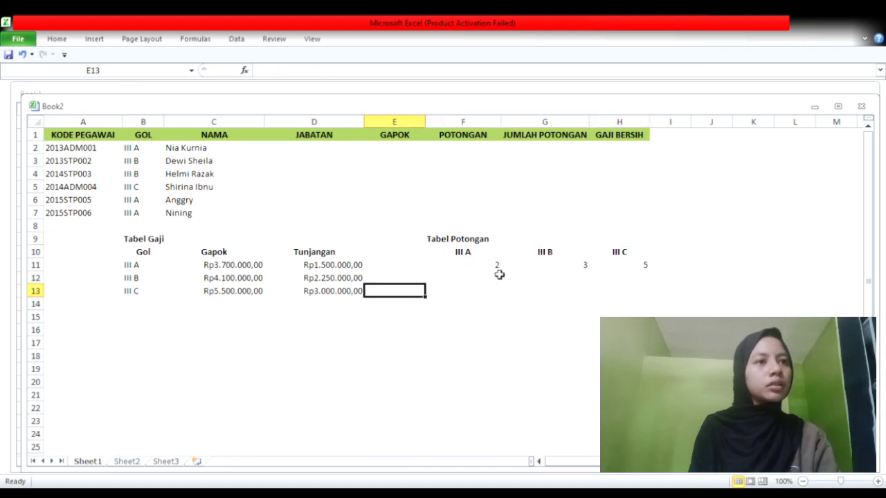
# Format the deduction values in F11:H11 as percentages and correct the III A rate in F11 to 2%
pyautogui.moveTo(492, 267); pyautogui.dragTo(646, 263)
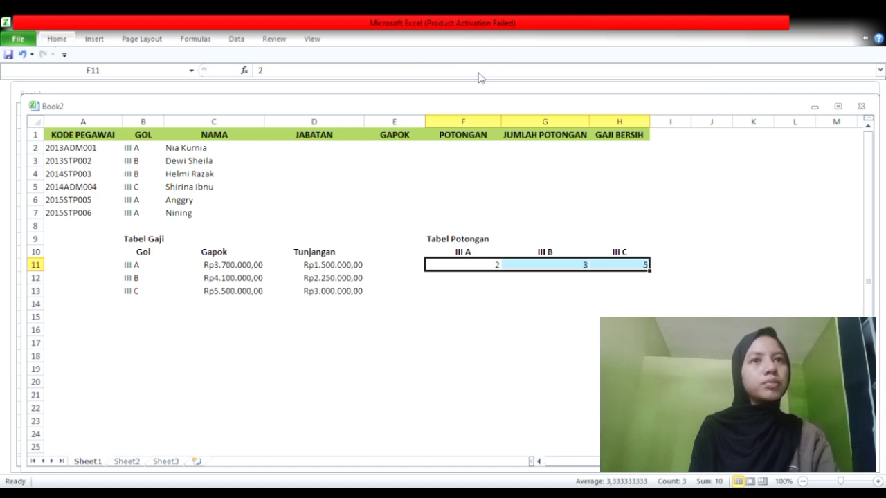
pyautogui.hotkey('ctrl', 'shift', '5')
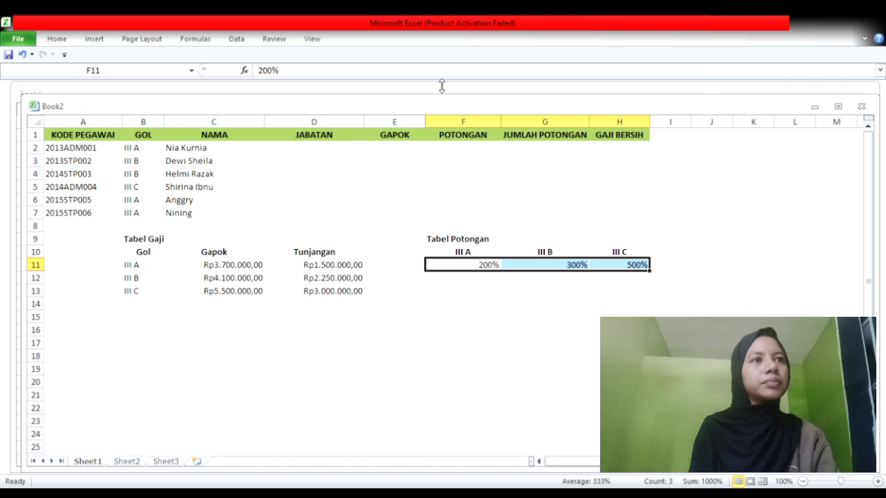
pyautogui.click(278, 72)
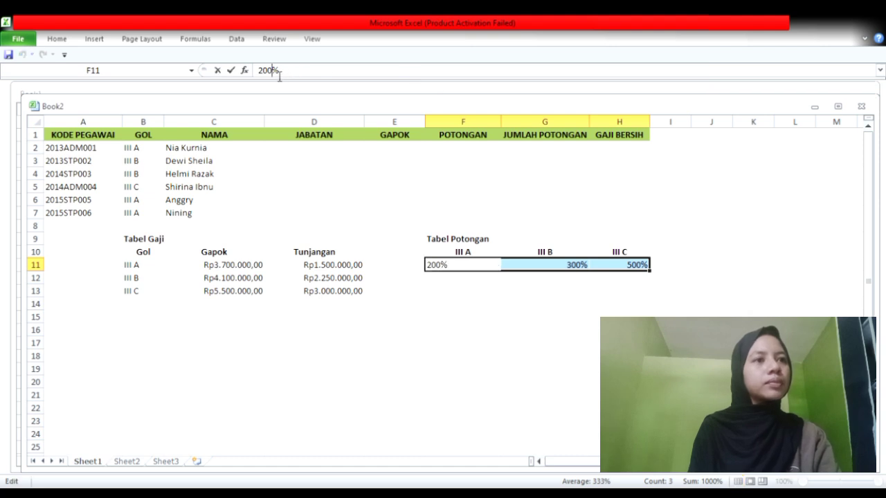
pyautogui.press('BackSpace')
pyautogui.press('BackSpace')
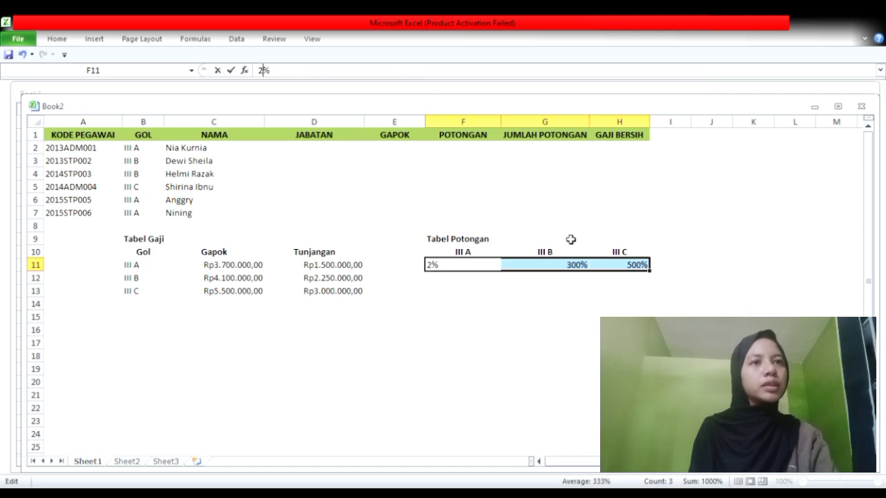
# Clear the III B rate in G11 and correct the III C rate in H11 to 5%
pyautogui.click(576, 271)
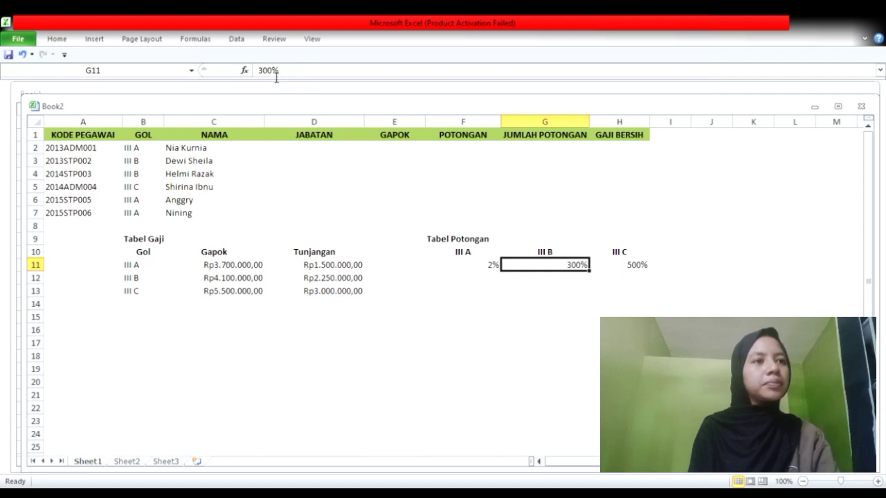
pyautogui.press('BackSpace')
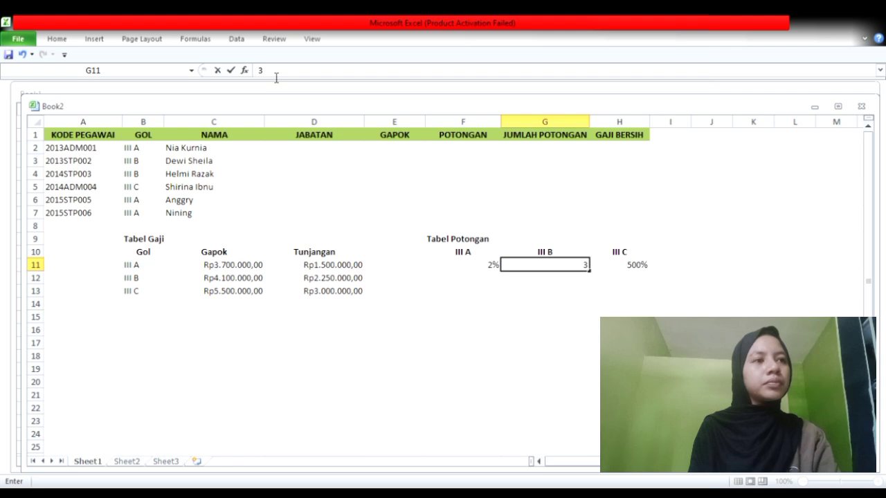
pyautogui.press('BackSpace')
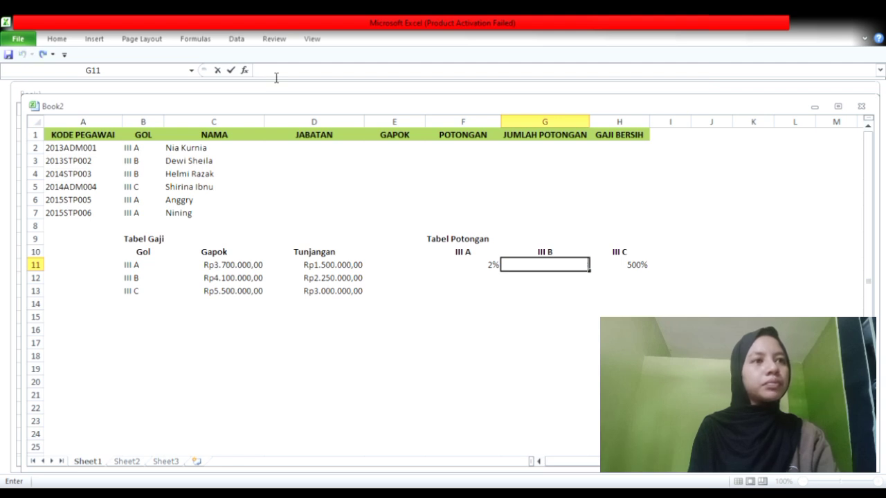
pyautogui.click(637, 265)
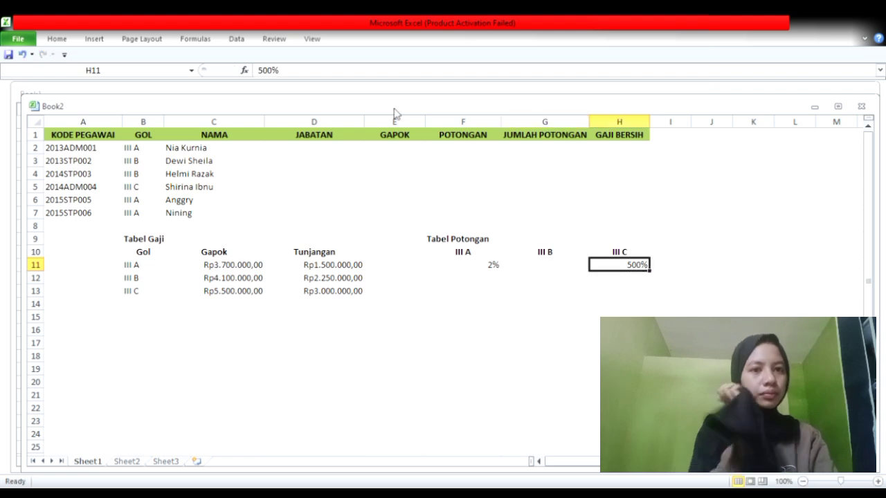
pyautogui.click(279, 77)
pyautogui.press('BackSpace')
pyautogui.press('BackSpace')
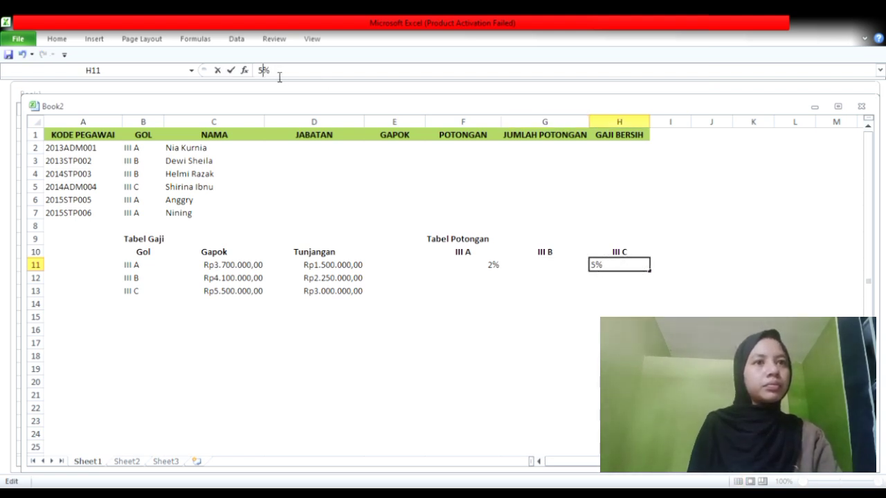
pyautogui.click(563, 277)
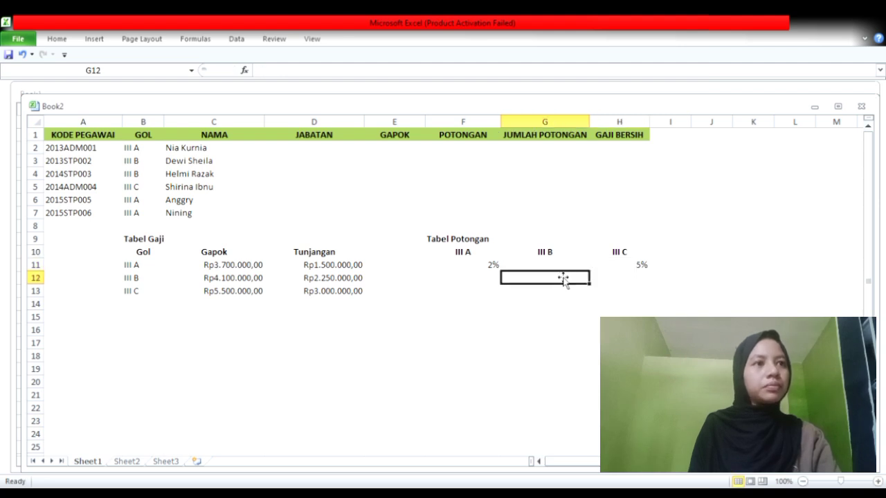
# Enter 3% as the III B rate in G11 and center the deduction rates in F11:H11
pyautogui.click(562, 271)
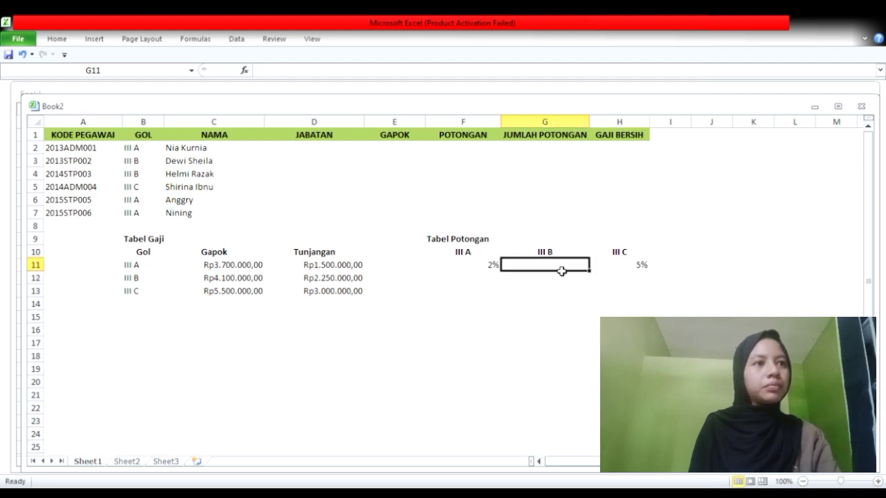
pyautogui.write('3%')
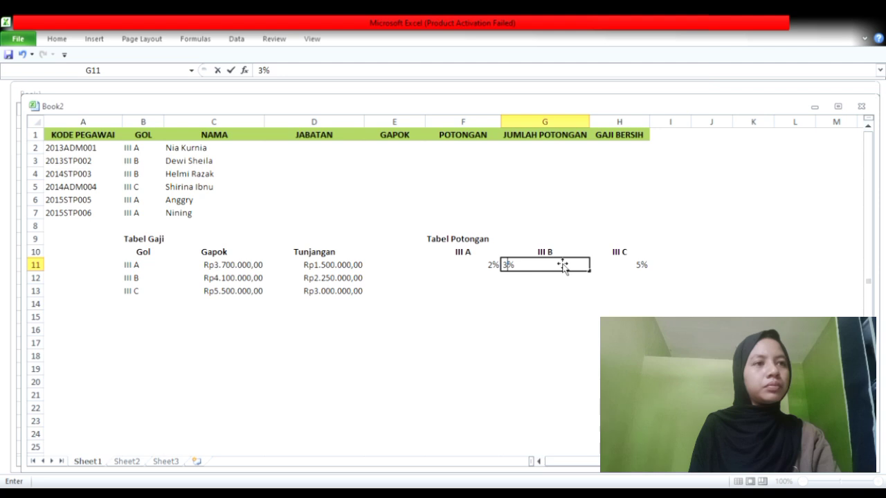
pyautogui.click(548, 291)
pyautogui.moveTo(456, 272); pyautogui.dragTo(619, 270)
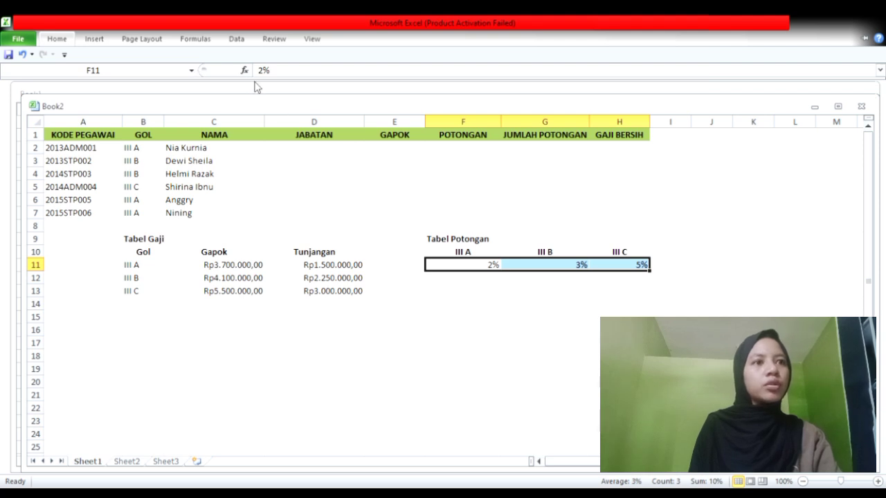
pyautogui.click(378, 293)
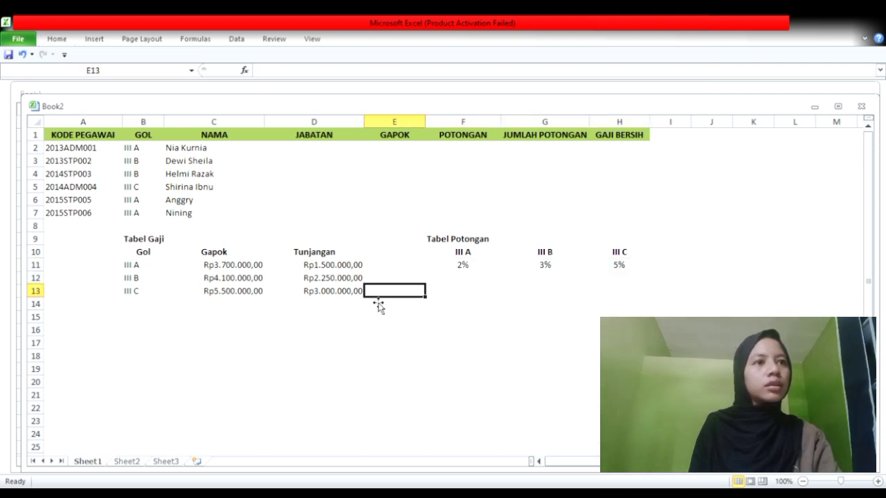
# Apply all borders to the employee table A1:H7, the Tabel Gaji range B10:D13 and the Tabel Potongan range F10:H11
pyautogui.click(81, 142)
pyautogui.moveTo(81, 142); pyautogui.dragTo(623, 217)
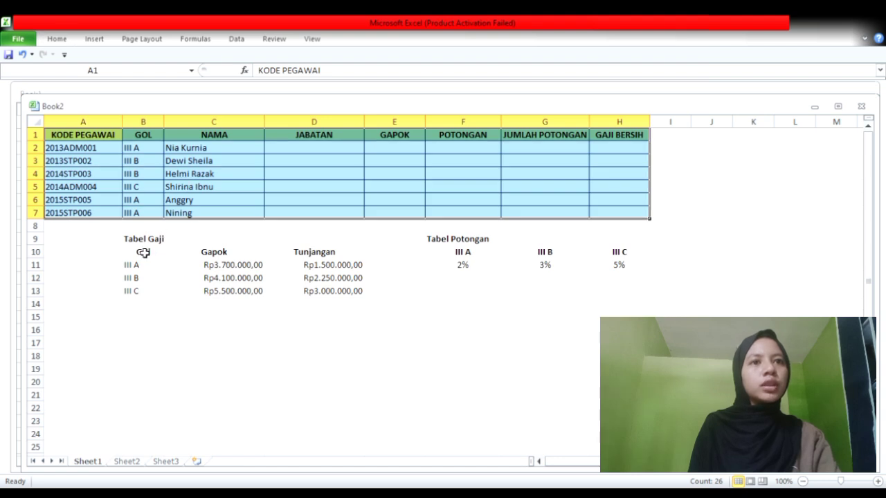
pyautogui.moveTo(143, 252); pyautogui.dragTo(317, 293)
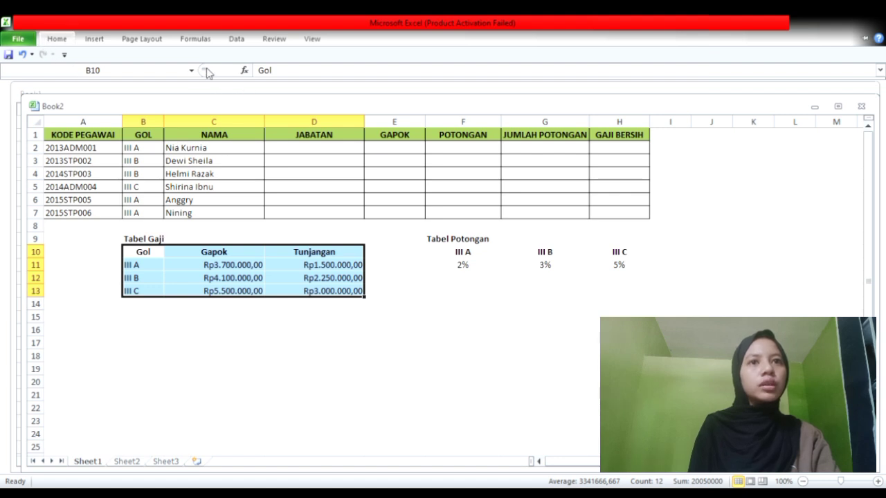
pyautogui.click(169, 81)
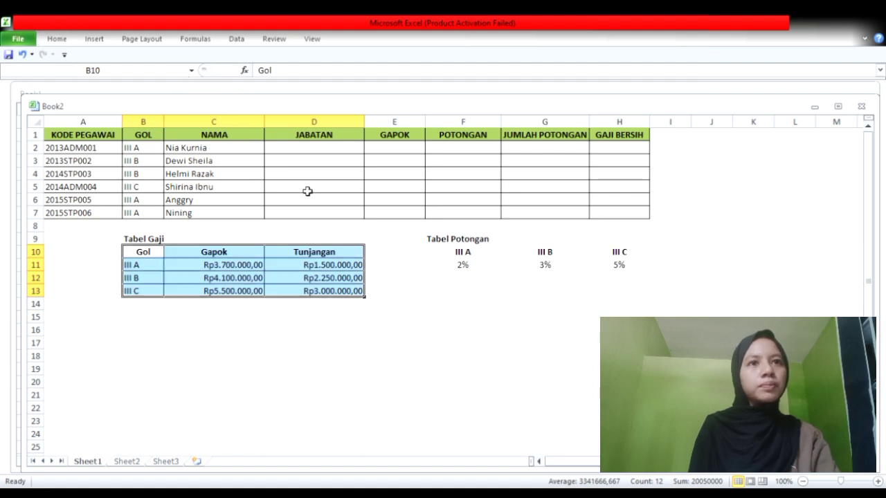
pyautogui.moveTo(457, 253); pyautogui.dragTo(651, 271)
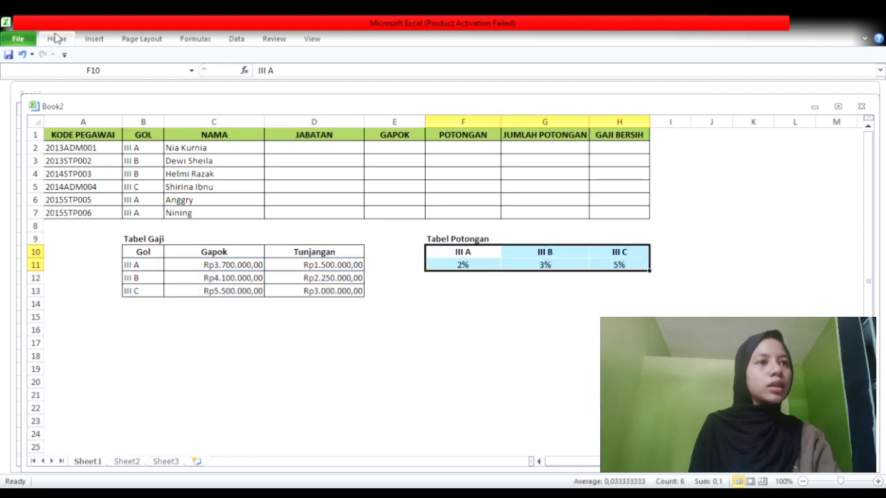
pyautogui.click(169, 87)
pyautogui.click(247, 229)
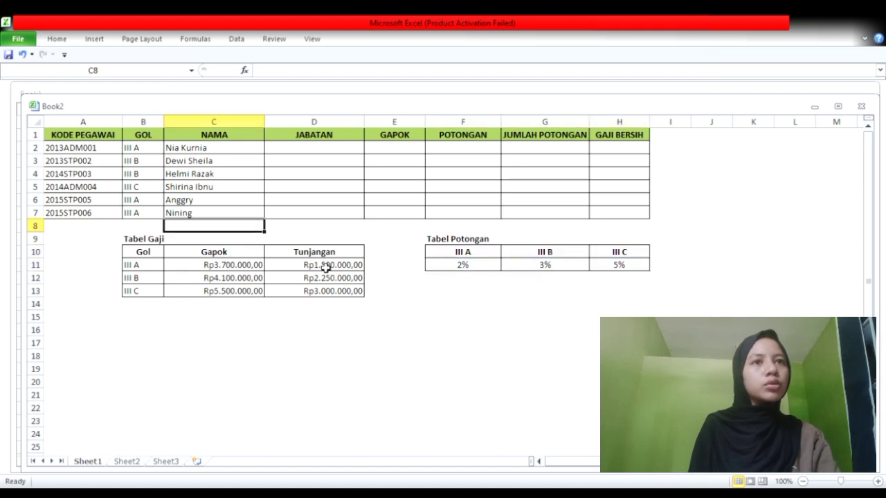
# Start the JABATAN formula in D2 with the condition =IF(MID(A2;5;3)="ADM"
pyautogui.click(317, 152)
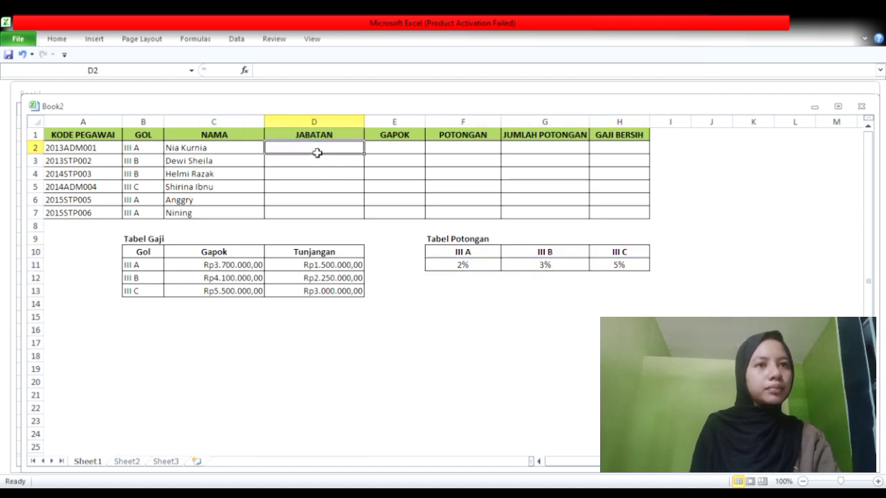
pyautogui.write('=')
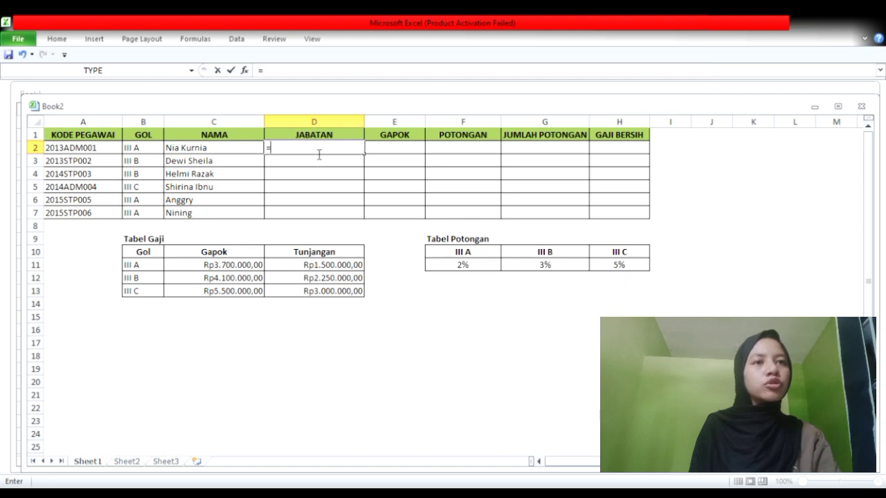
pyautogui.write('IF(')
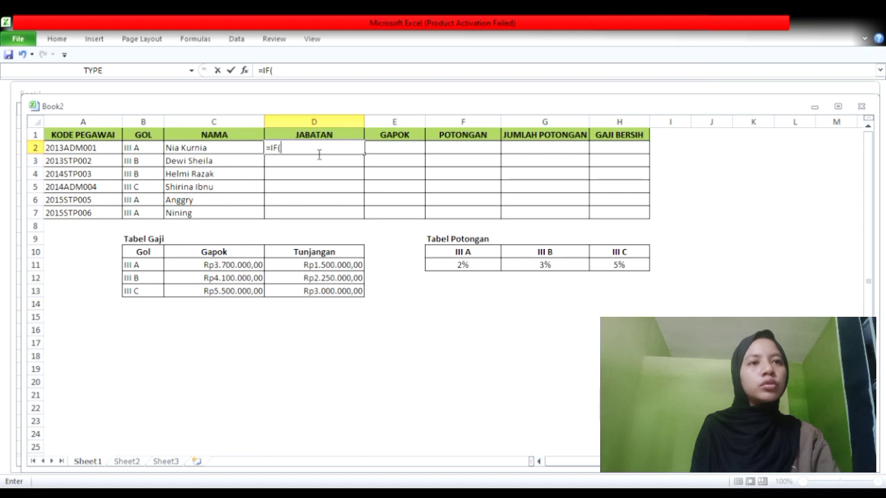
pyautogui.write('MI')
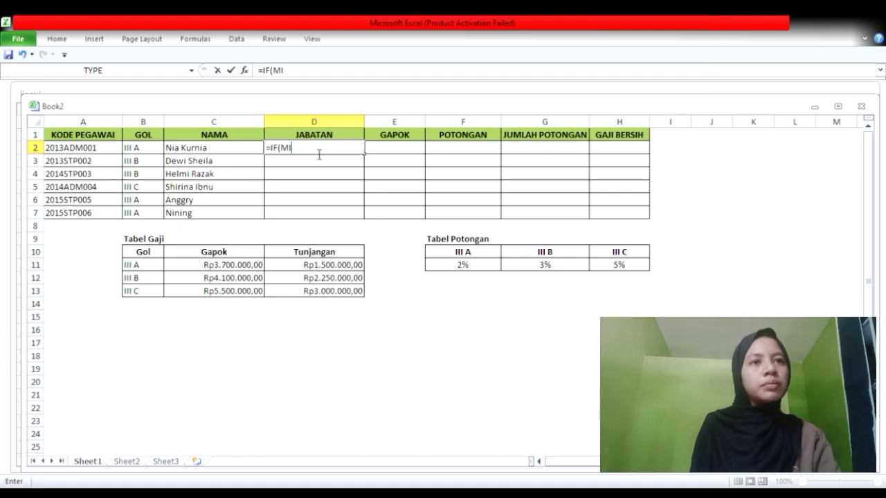
pyautogui.write('D(')
pyautogui.click(108, 148)
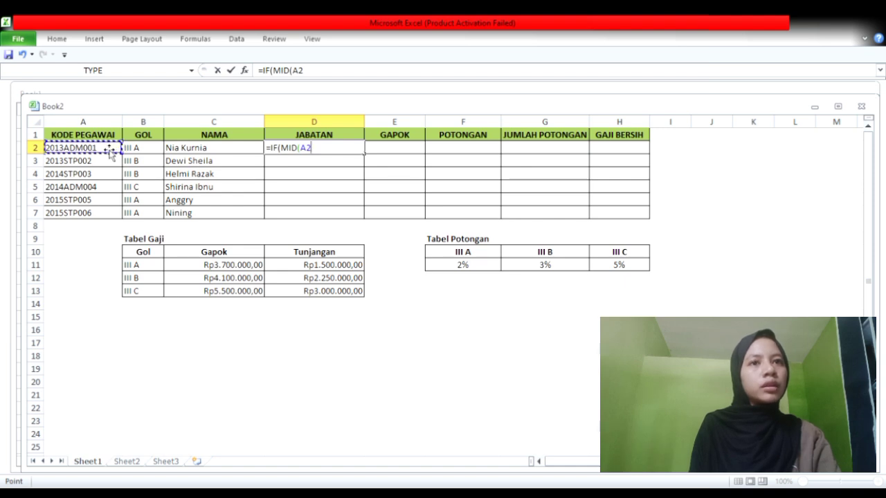
pyautogui.write(';5;')
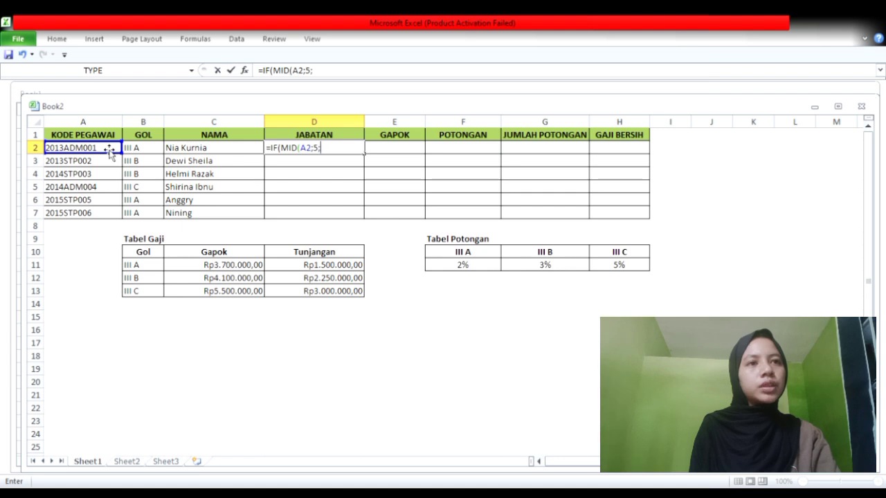
pyautogui.write('3')
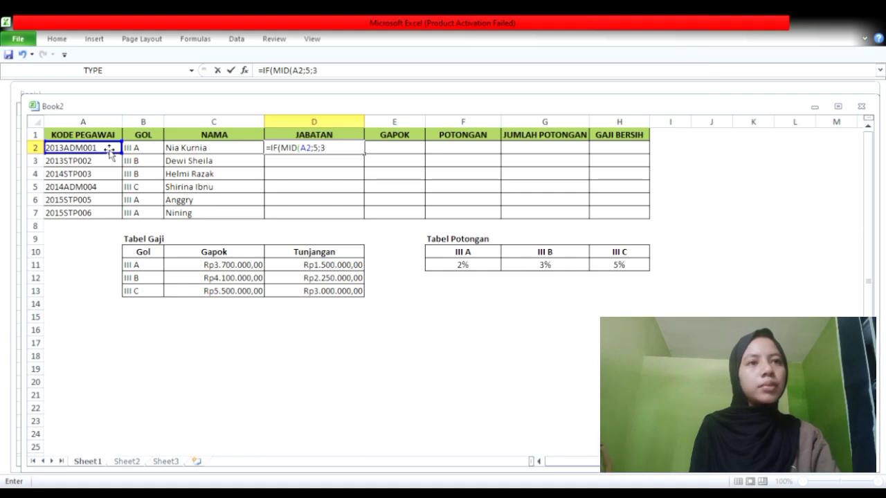
pyautogui.write(')')
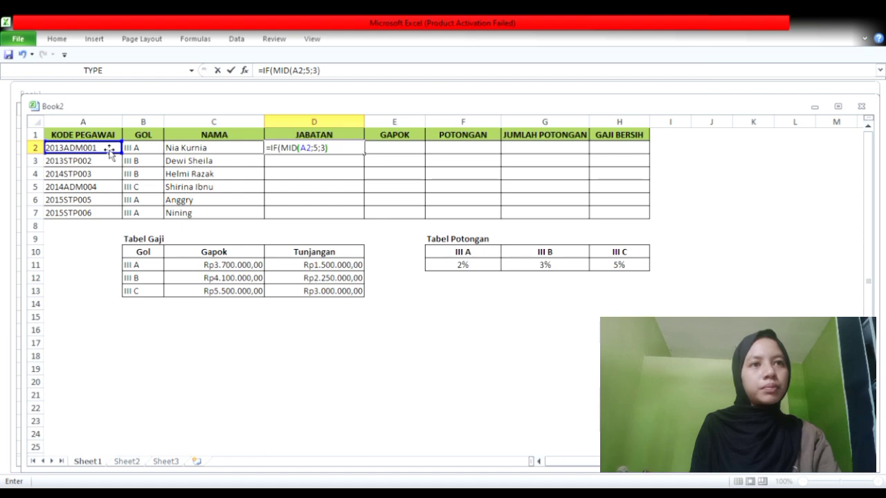
pyautogui.write('=')
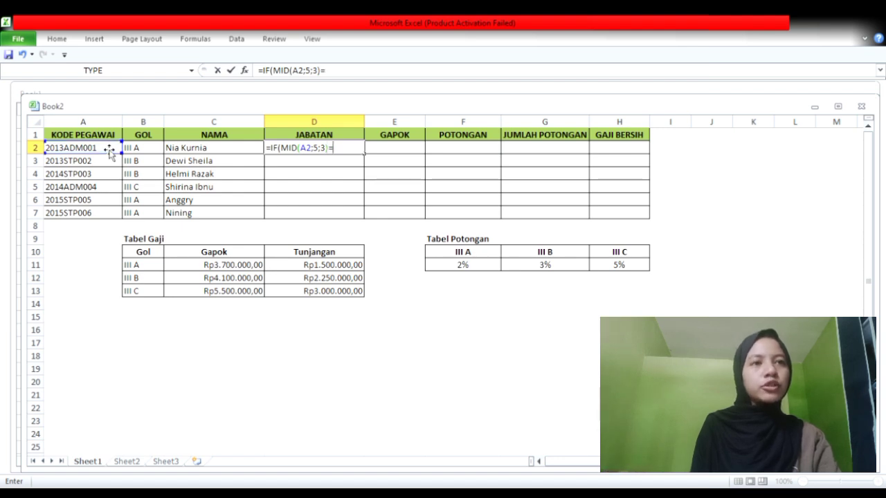
pyautogui.write('"ADM"')
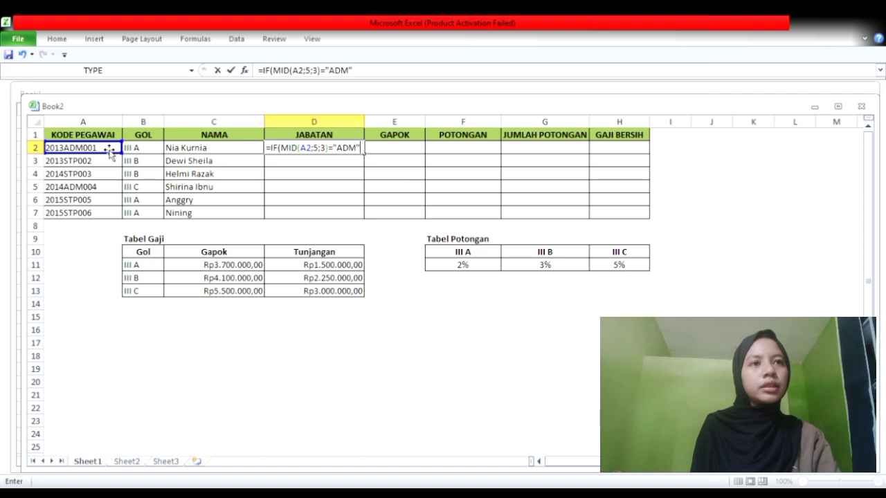
# Add "Staf Administrasi" as the value-if-true argument of the IF formula in D2
pyautogui.write(';"')
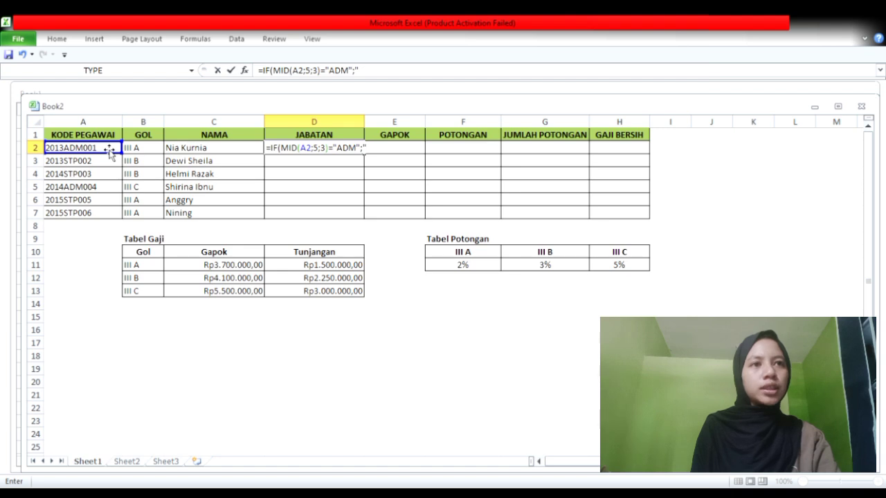
pyautogui.write('Ad')
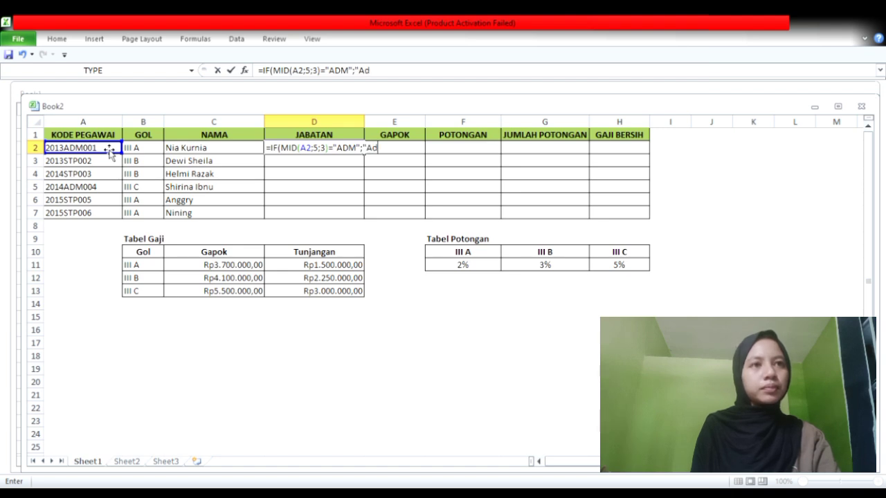
pyautogui.write('ministras')
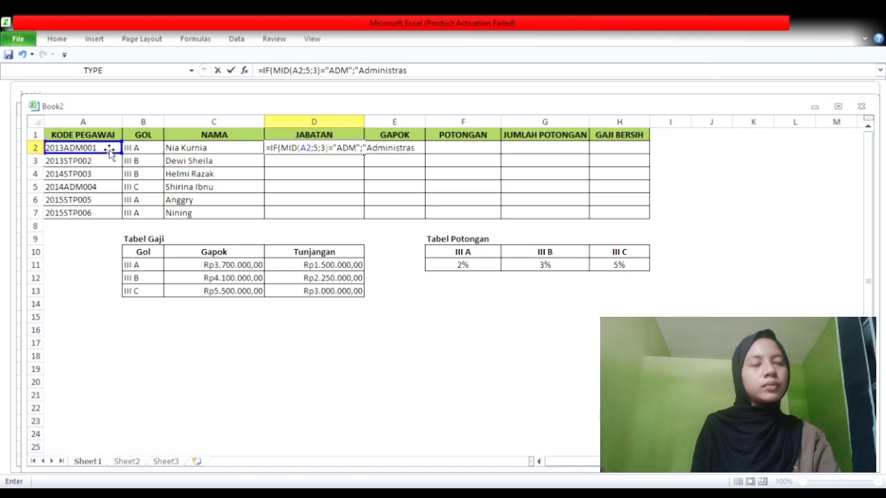
pyautogui.write('i')
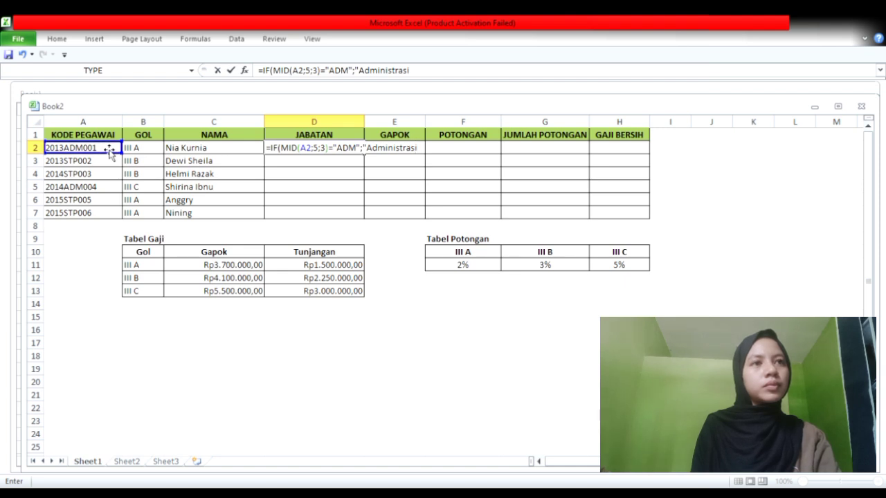
pyautogui.click(368, 72)
pyautogui.press('BackSpace')
pyautogui.write('Staf ')
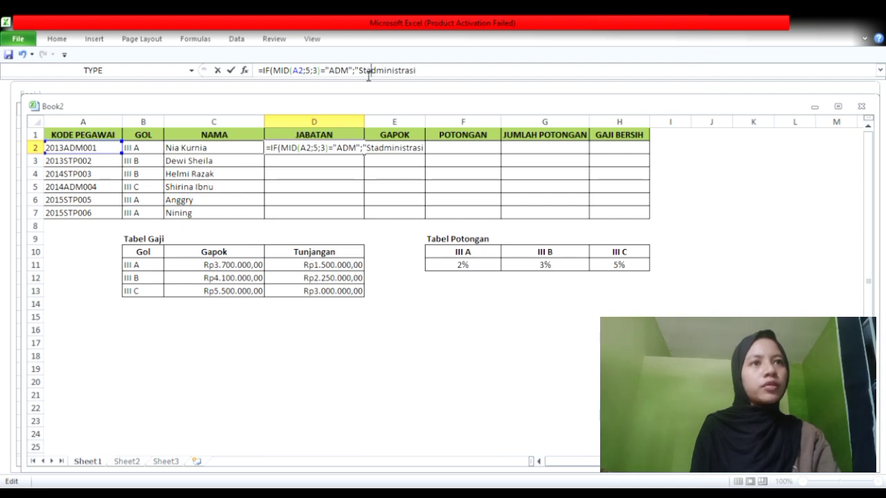
pyautogui.write('A')
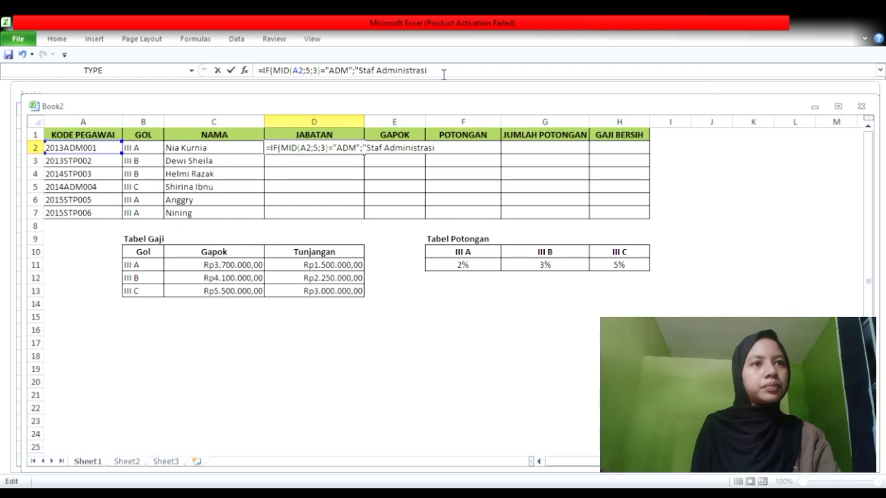
pyautogui.write(';')
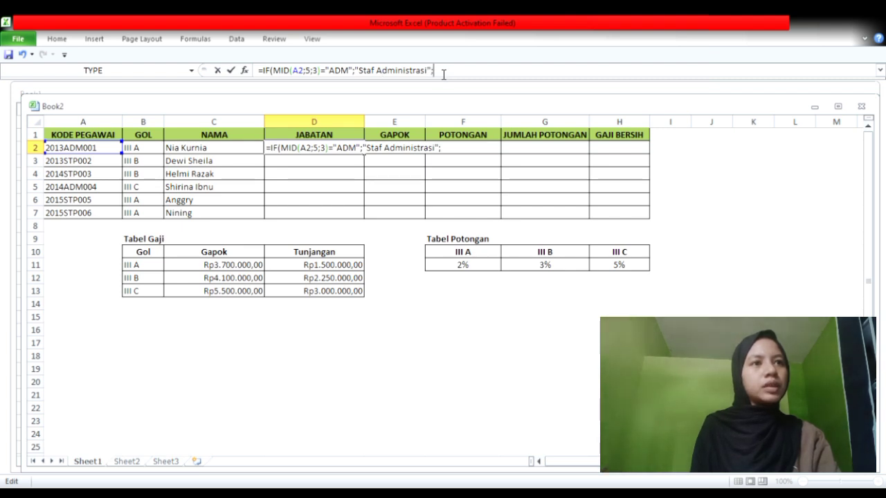
# Complete the D2 formula with "Tenaga Pendidik" as the value-if-false argument and fill it down to D7
pyautogui.write('"Tenaga O')
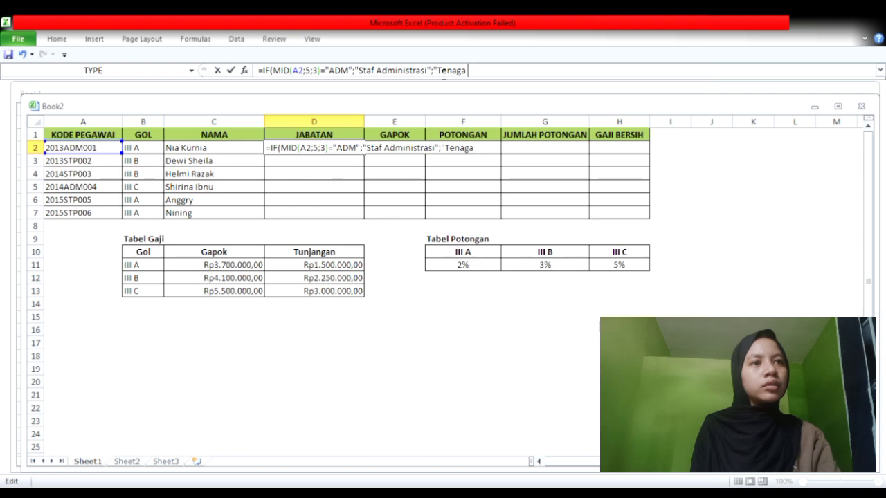
pyautogui.press('BackSpace')
pyautogui.write('P')
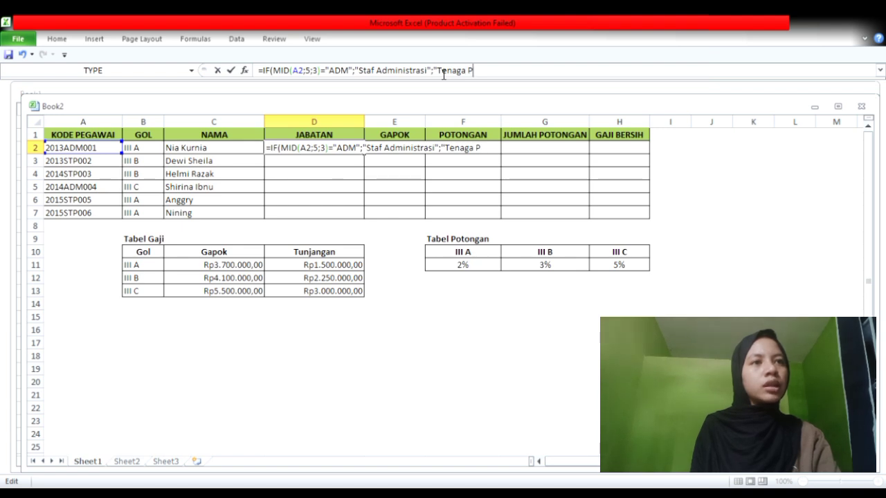
pyautogui.write('end')
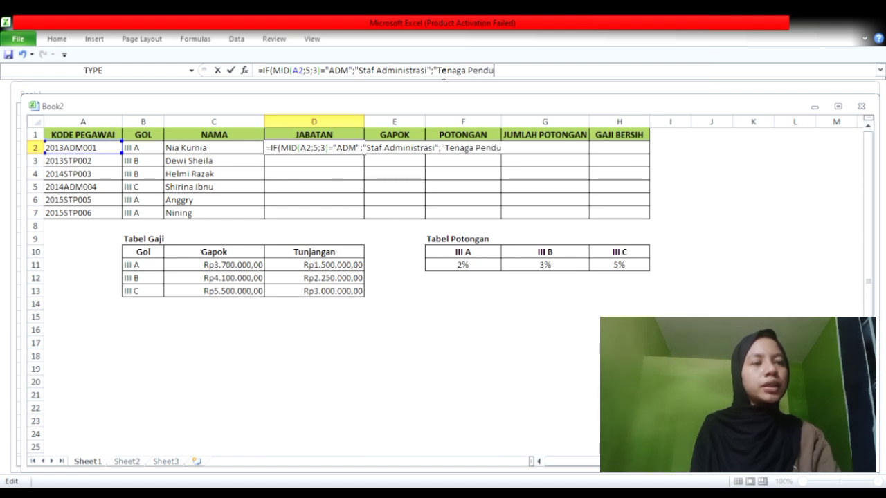
pyautogui.write('idi')
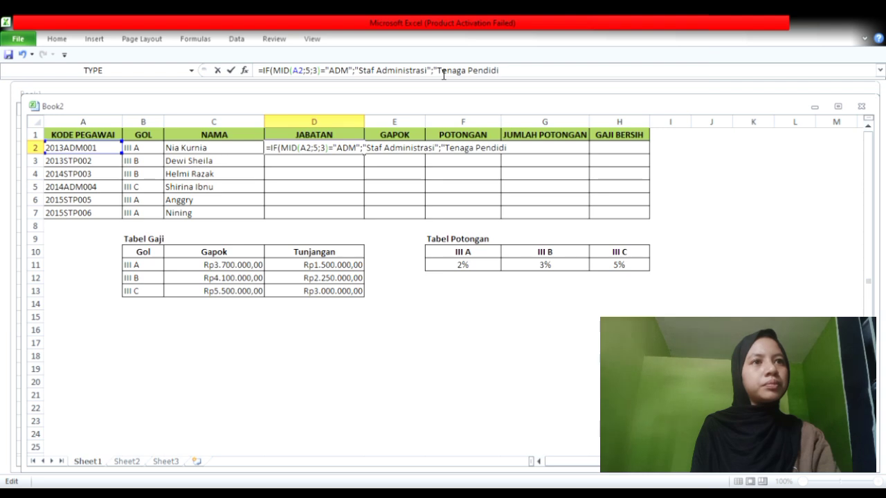
pyautogui.write('k"')
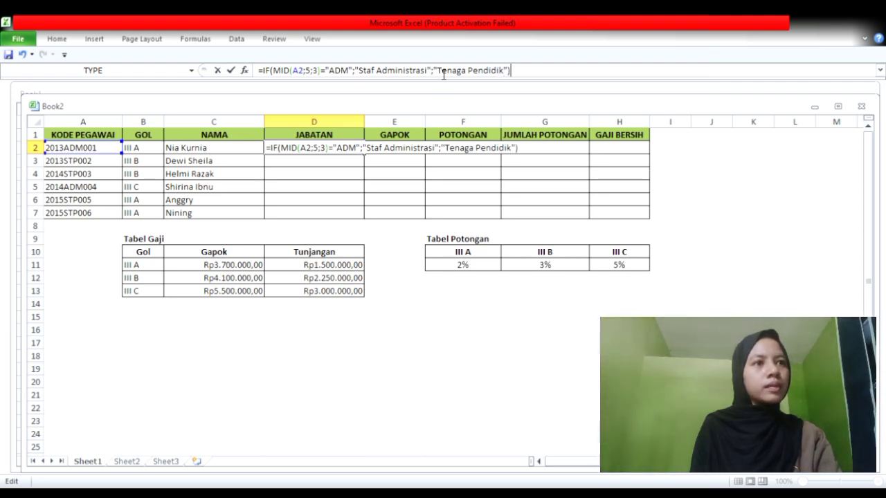
pyautogui.press('Return')
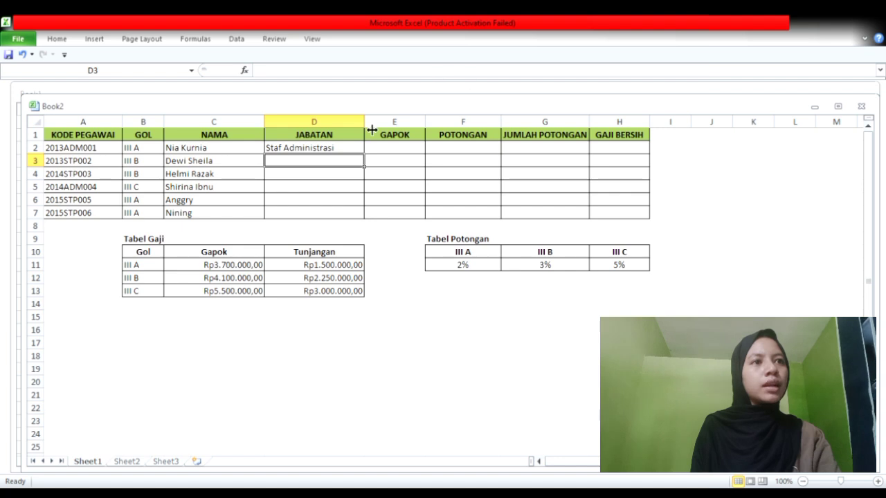
pyautogui.click(338, 150)
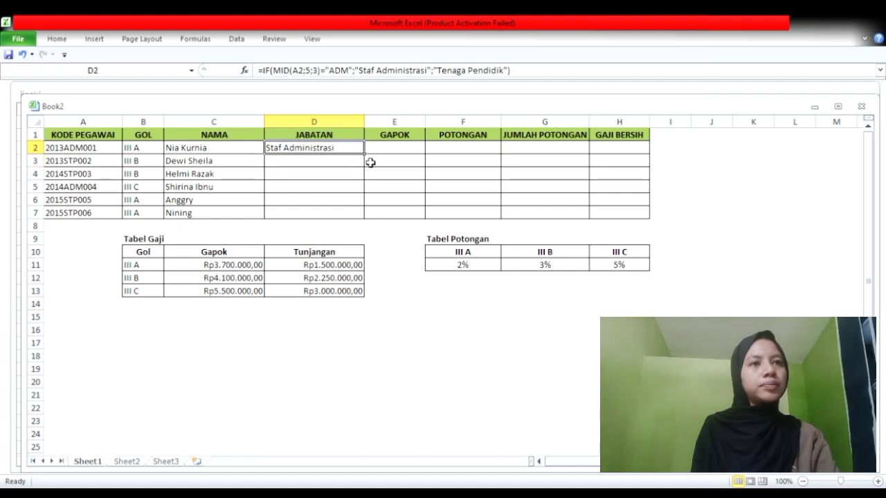
pyautogui.moveTo(366, 157); pyautogui.dragTo(365, 229)
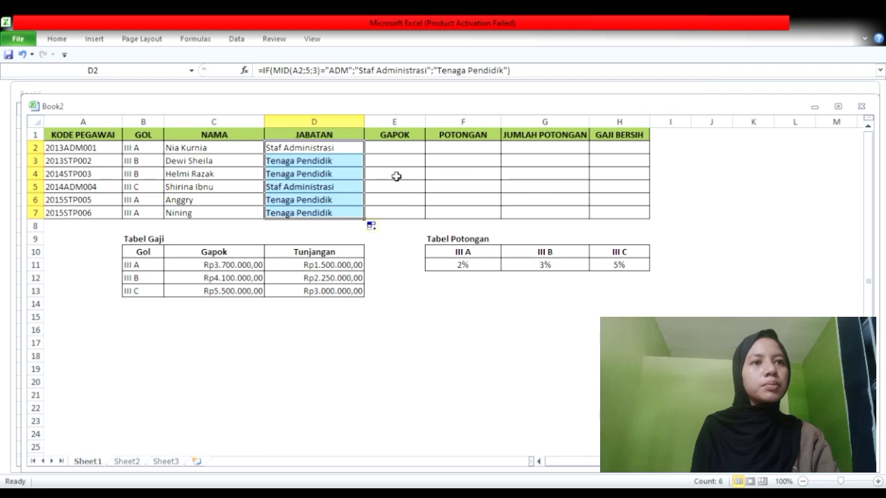
# Write the GAPOK lookup formula in E2 as =VLOOKUP(B10:D13;2;0), using the Tabel Gaji range
pyautogui.click(395, 149)
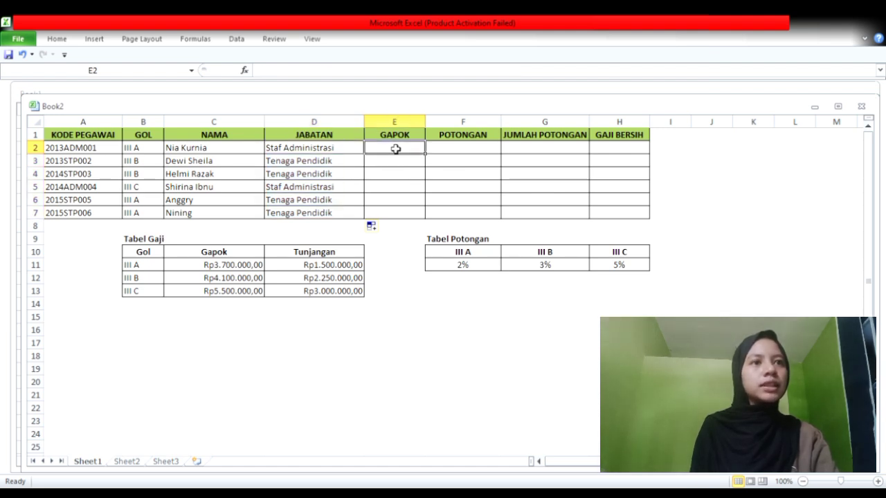
pyautogui.write('=vloo')
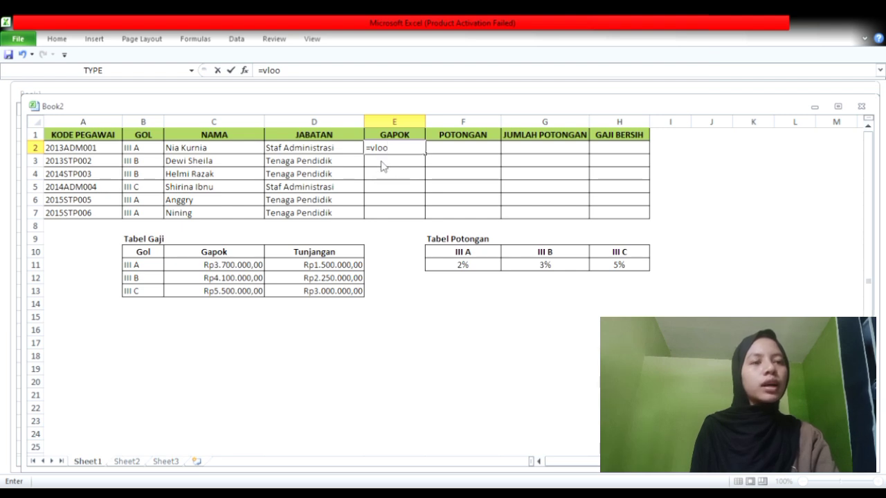
pyautogui.press('Tab')
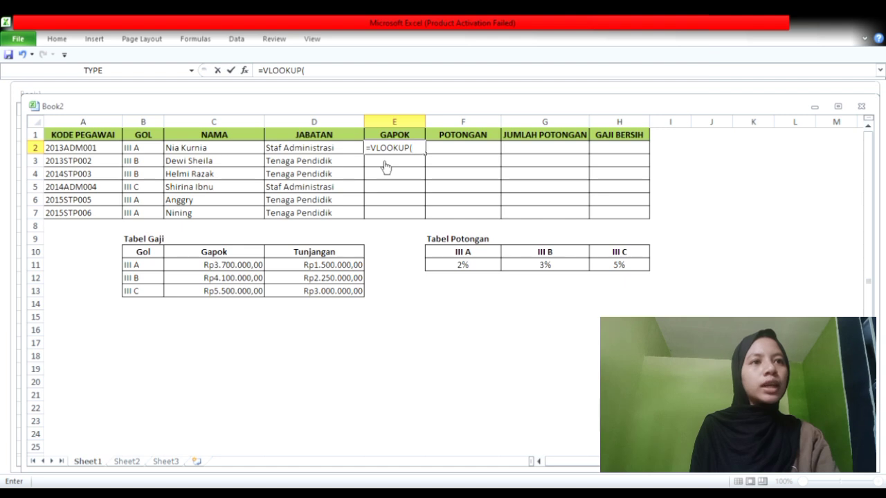
pyautogui.click(140, 154)
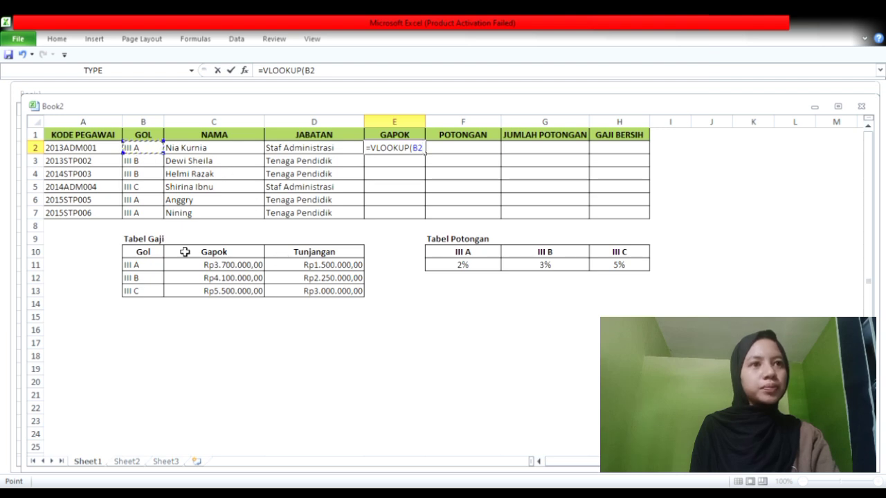
pyautogui.moveTo(148, 252); pyautogui.dragTo(349, 292)
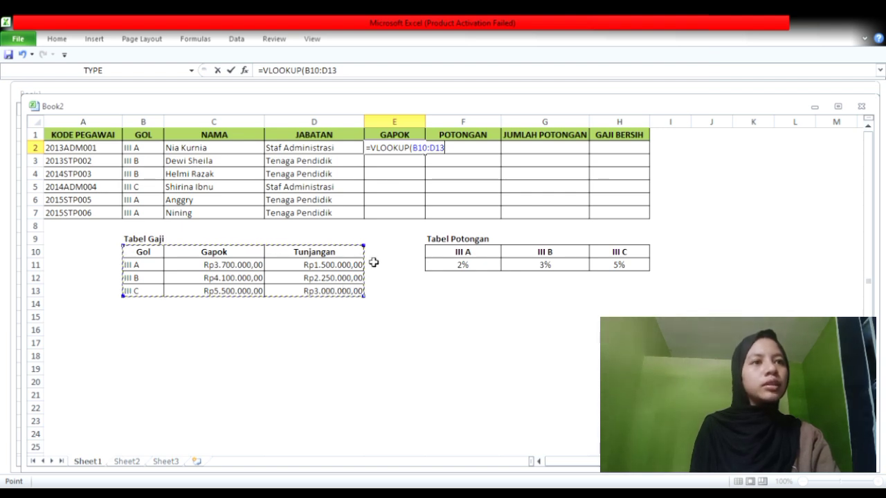
pyautogui.click(361, 71)
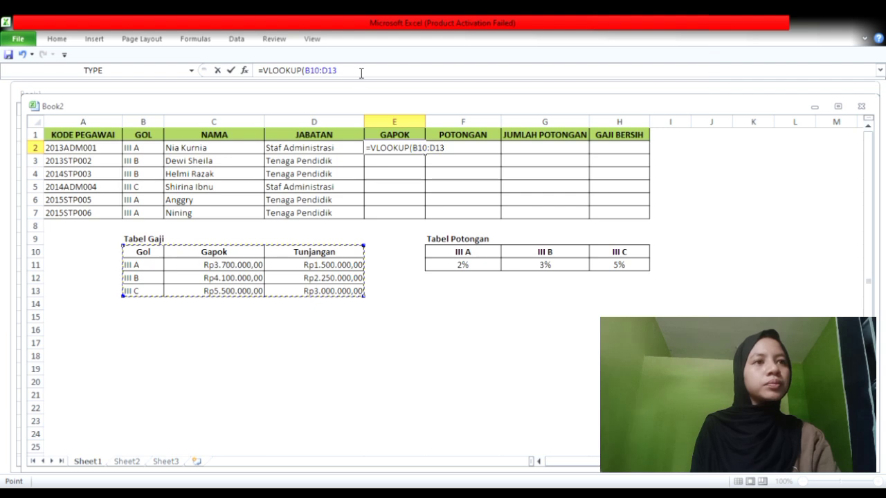
pyautogui.write(';2;0')
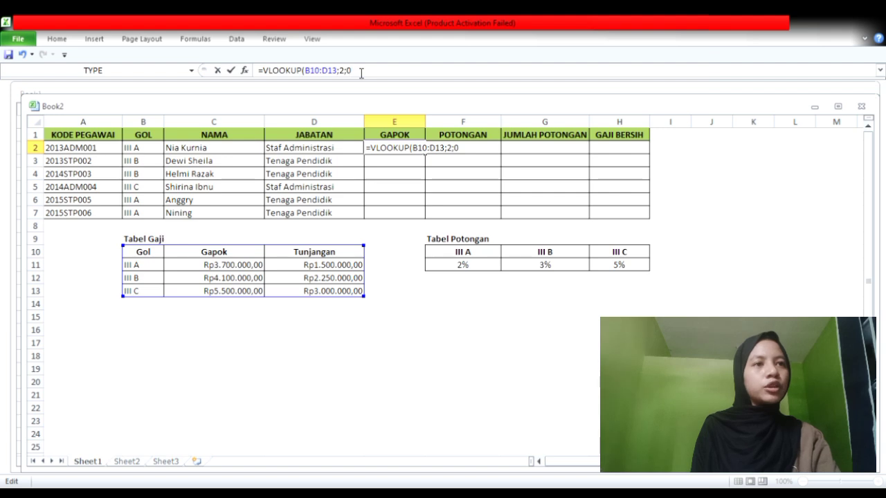
pyautogui.write('0')
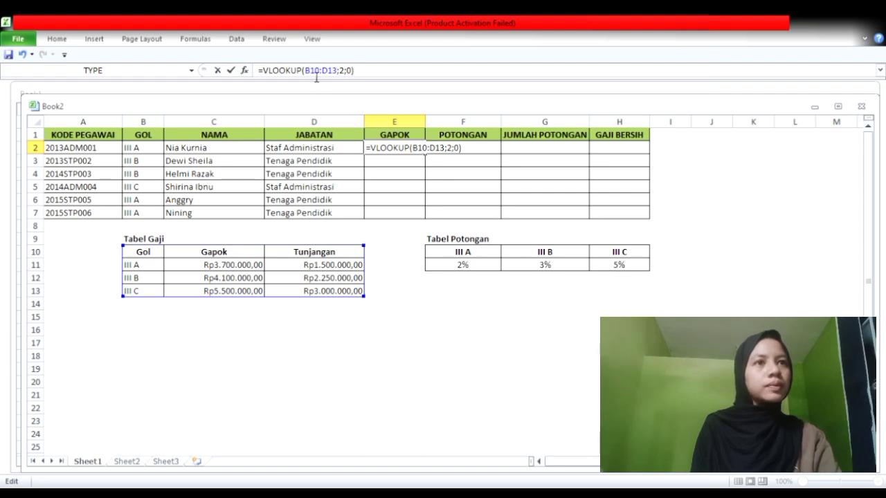
# Make the Tabel Gaji range in the E2 VLOOKUP formula absolute as $B$10:$D$13
pyautogui.press('F4')
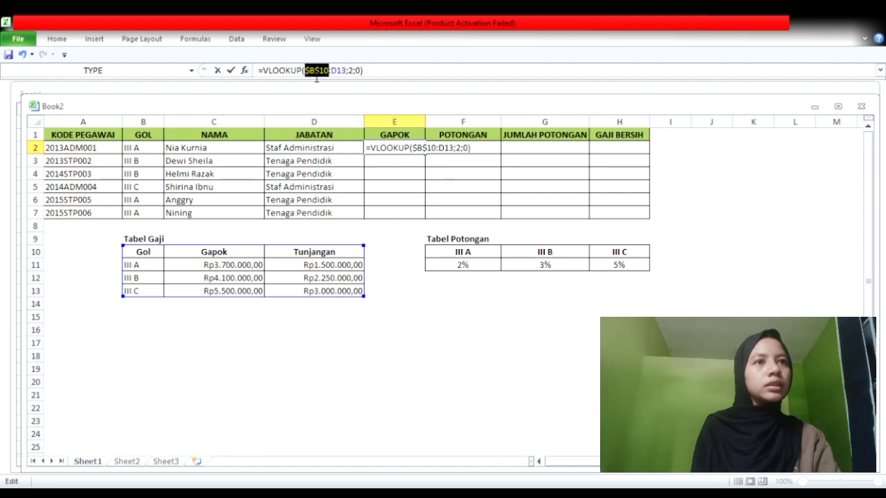
pyautogui.click(340, 77)
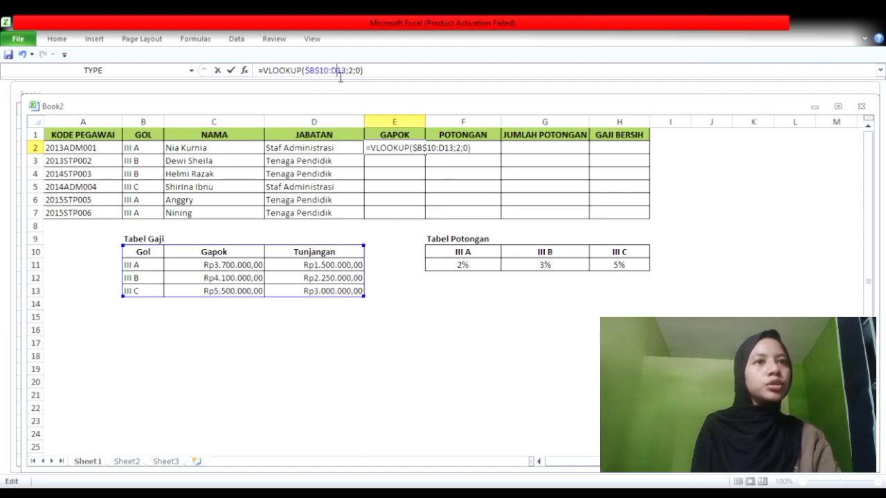
pyautogui.press('F4')
pyautogui.click(382, 77)
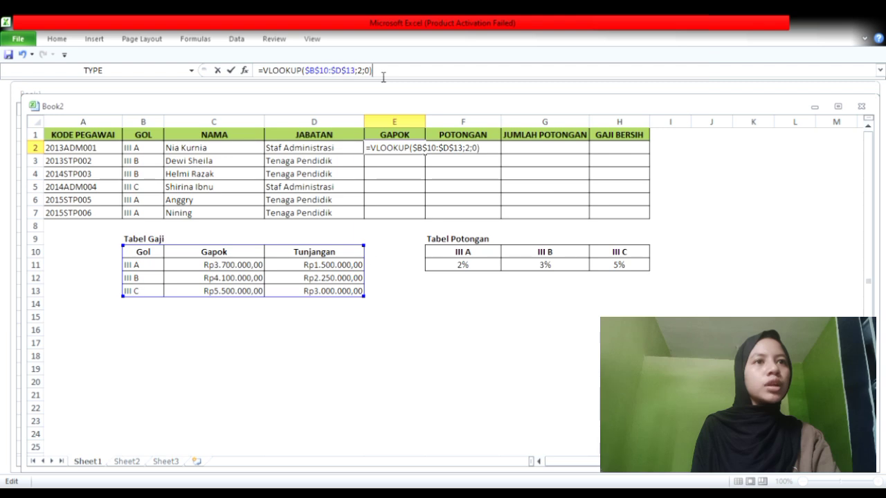
pyautogui.press('Return')
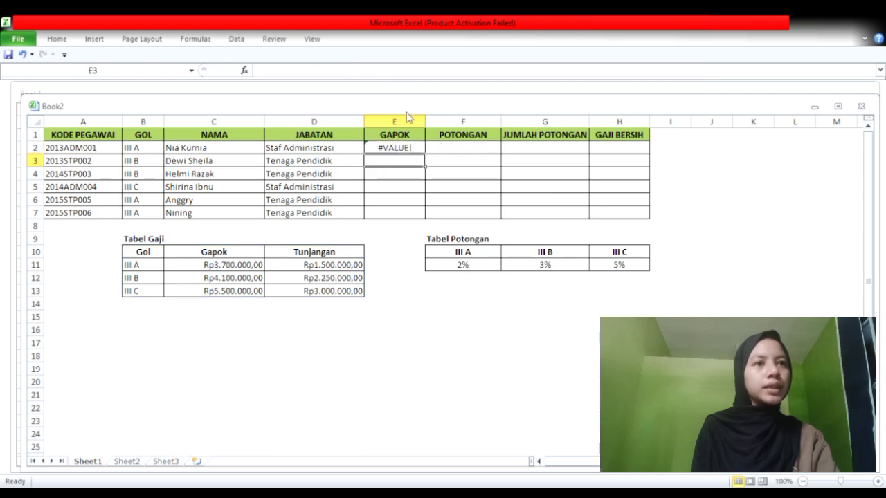
# Insert B2 as the lookup value of the VLOOKUP formula in E2 and fill the formula down to E7
pyautogui.click(417, 146)
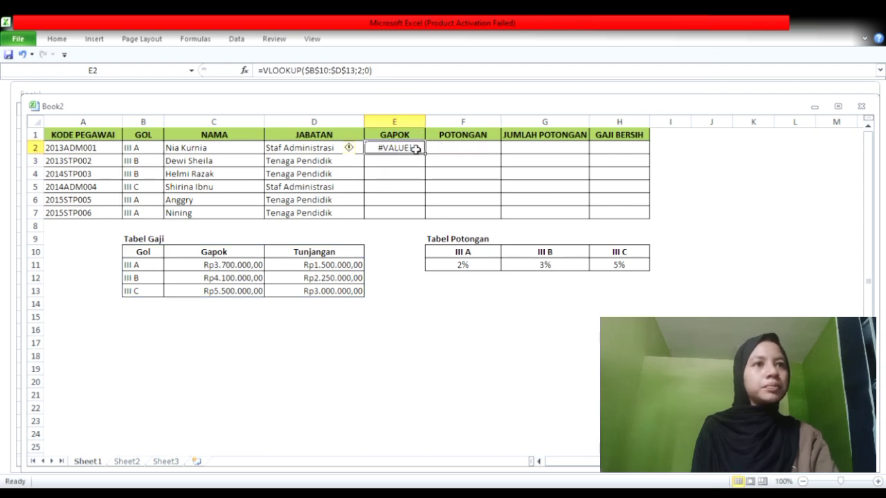
pyautogui.click(309, 72)
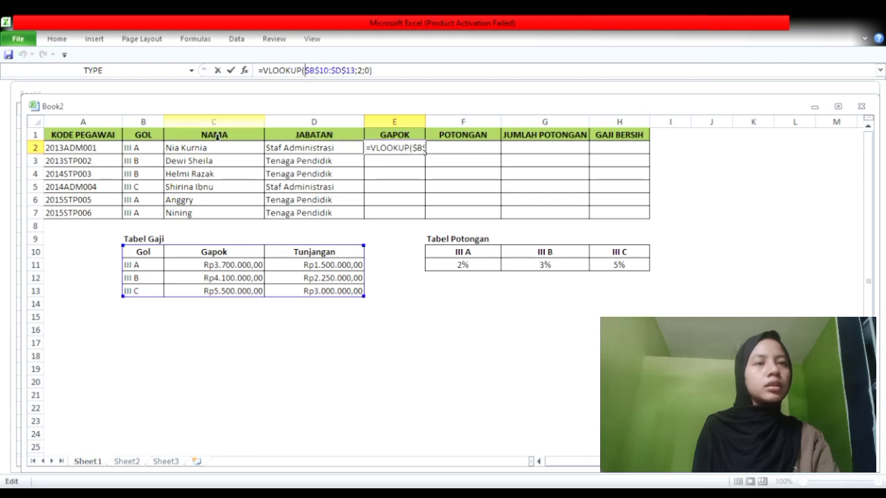
pyautogui.click(159, 148)
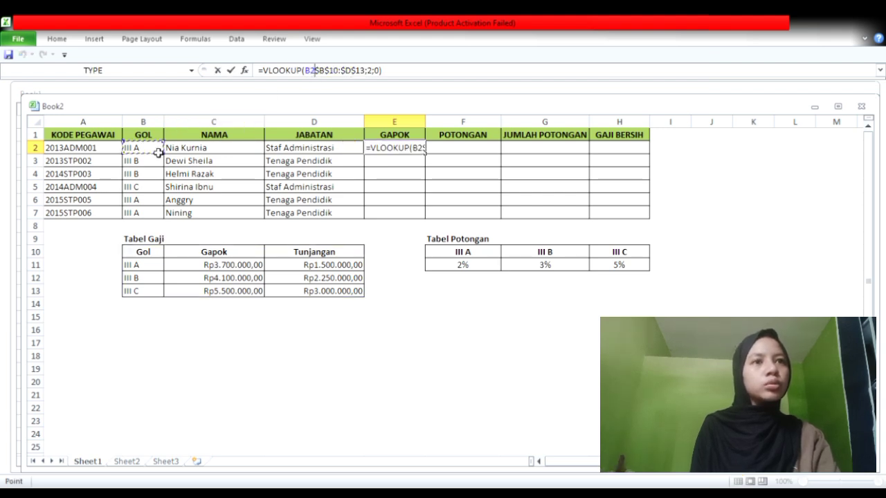
pyautogui.write(';')
pyautogui.click(410, 72)
pyautogui.press('Return')
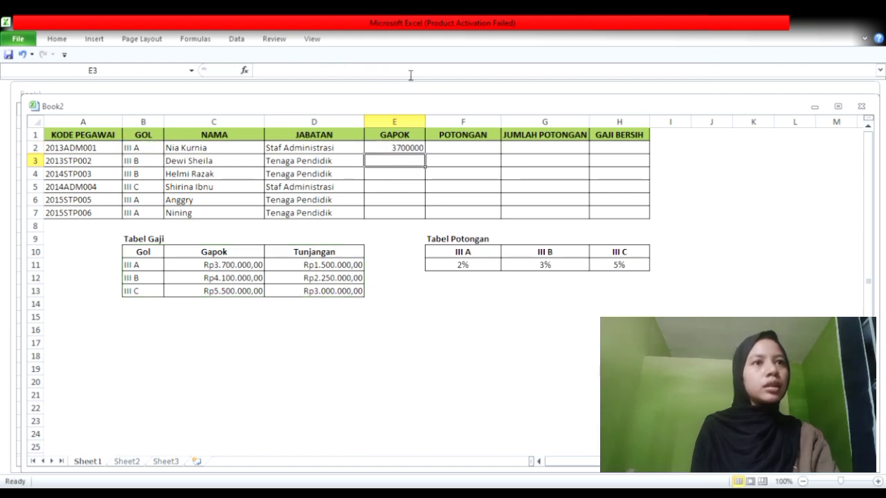
pyautogui.click(410, 150)
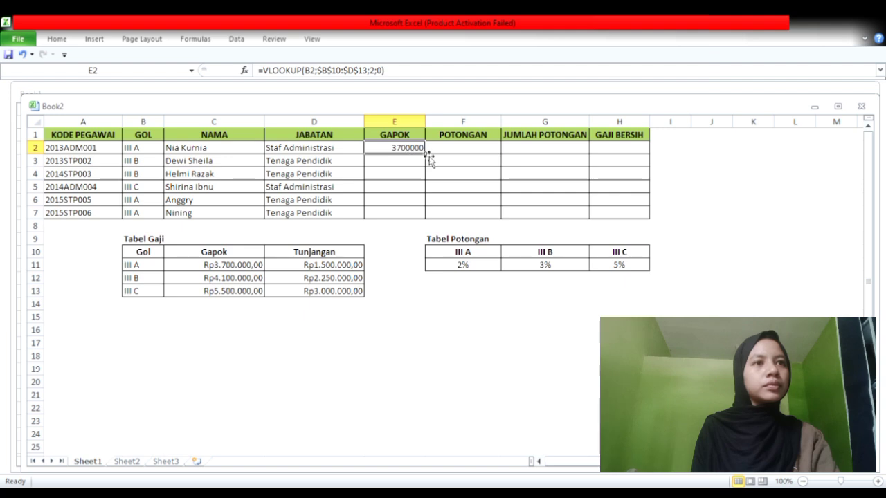
pyautogui.moveTo(428, 157); pyautogui.dragTo(416, 219)
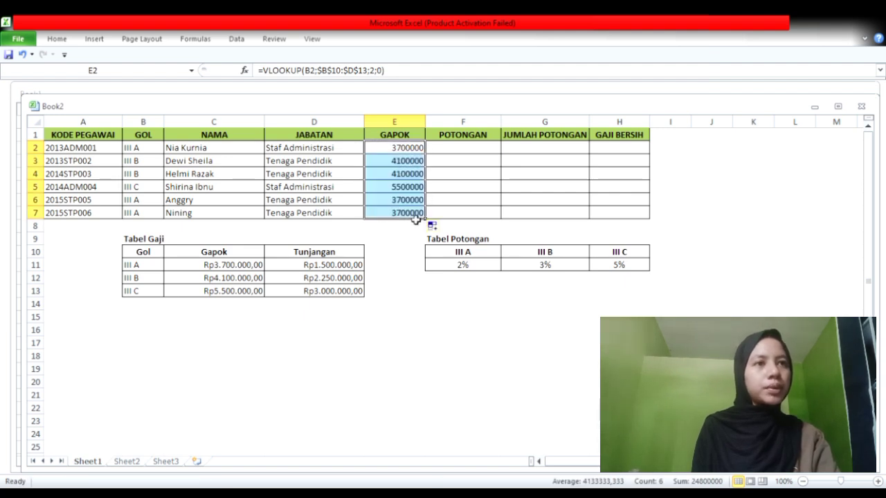
# Write the POTONGAN lookup formula in F2 as =HLOOKUP(F10:H11;2;0), using the Tabel Potongan range
pyautogui.click(472, 152)
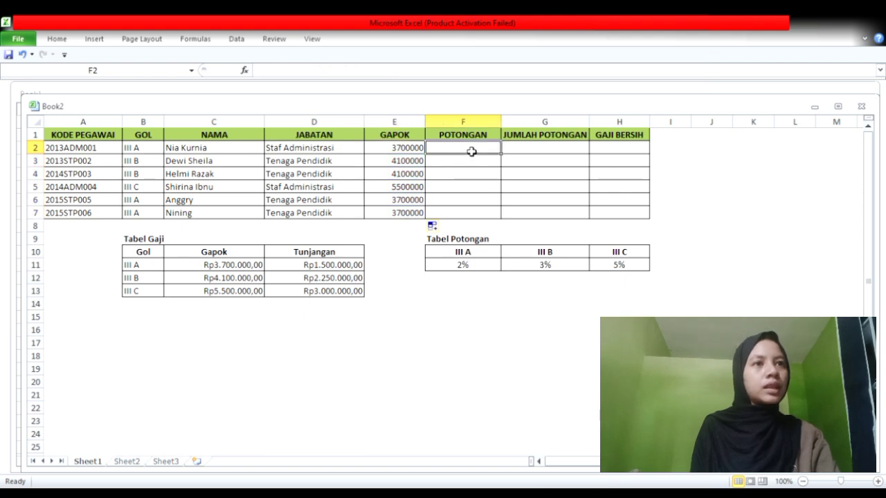
pyautogui.write('=')
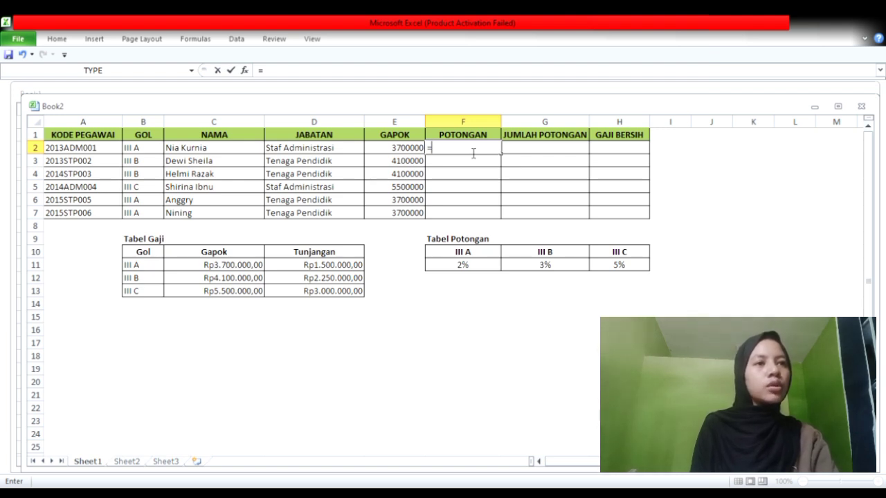
pyautogui.write('hl')
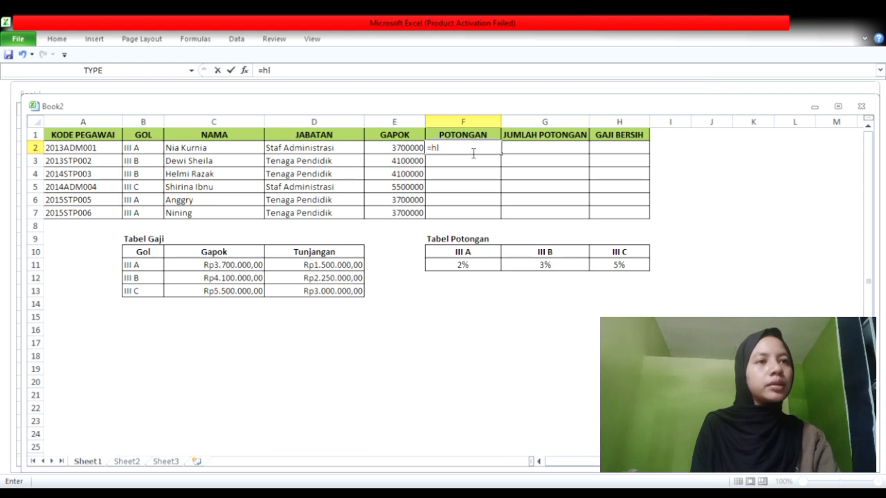
pyautogui.press('Tab')
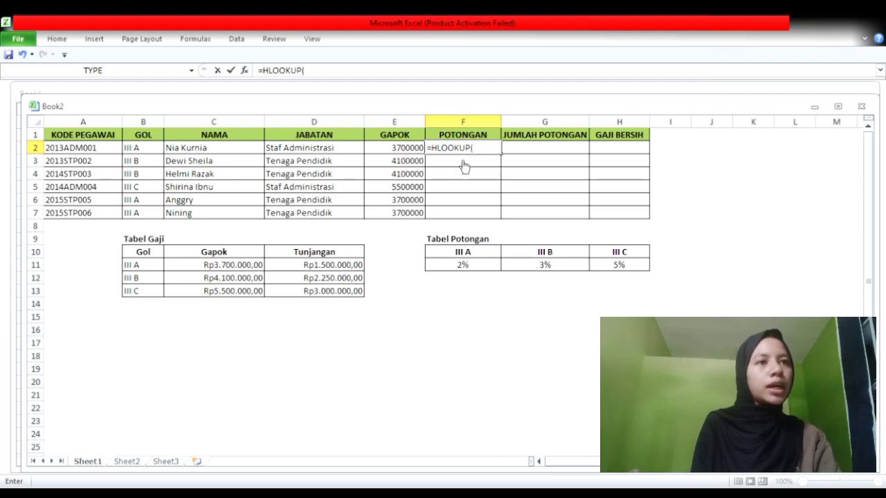
pyautogui.click(153, 153)
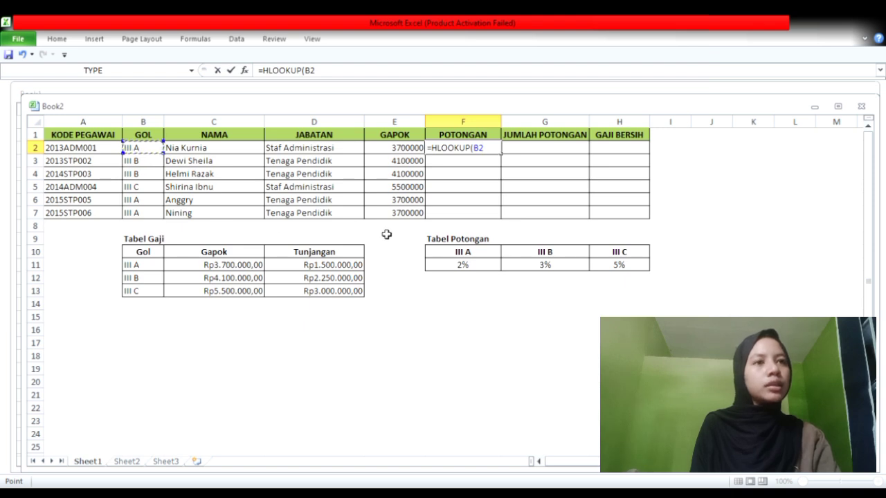
pyautogui.moveTo(438, 257); pyautogui.dragTo(638, 264)
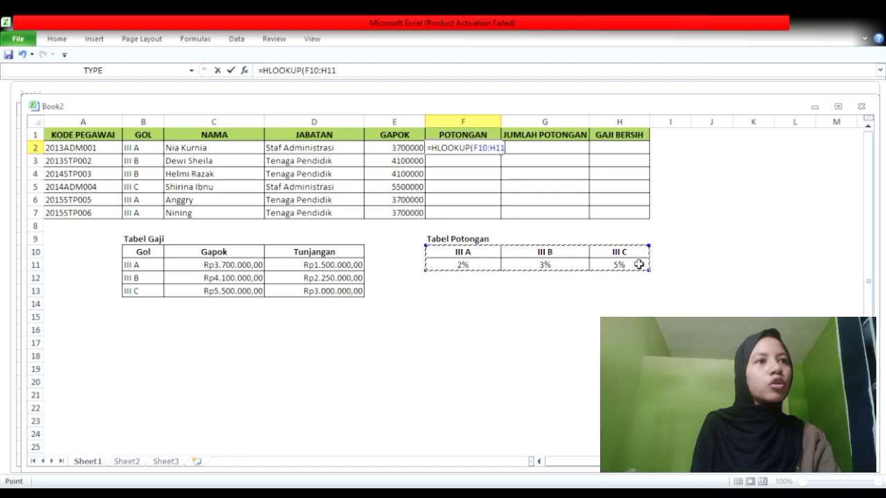
pyautogui.write(';')
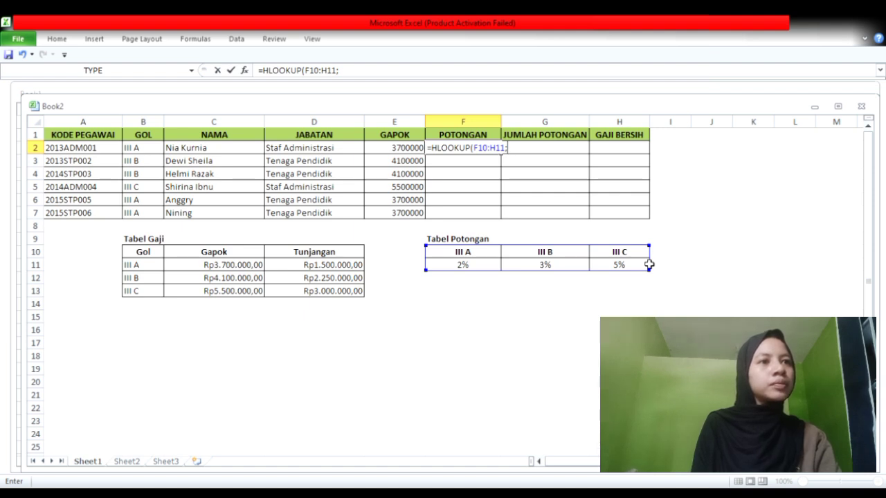
pyautogui.write('2')
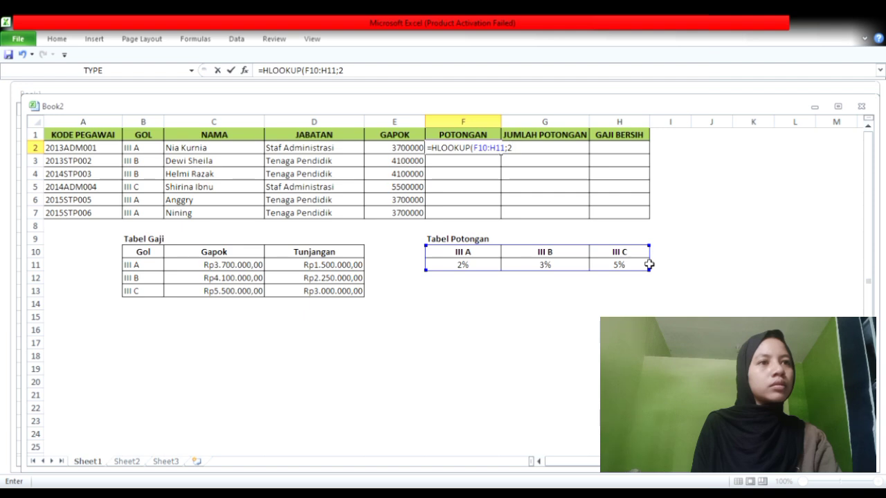
pyautogui.write(';0')
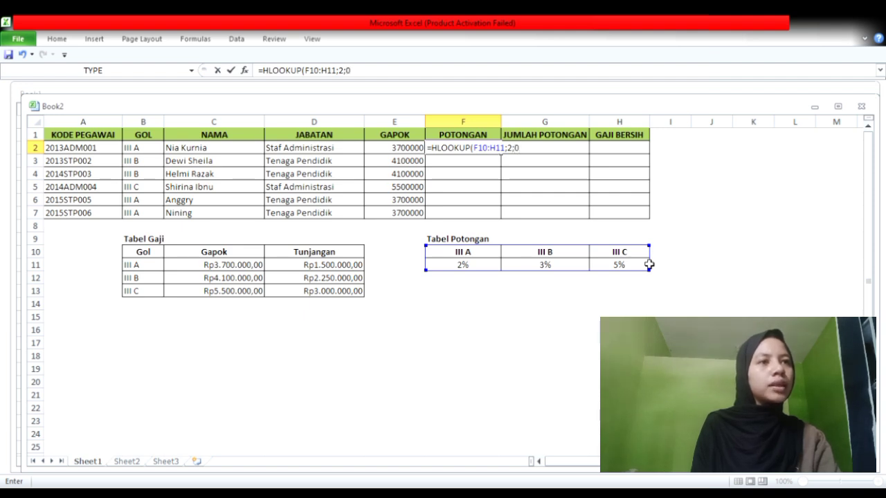
pyautogui.write(')')
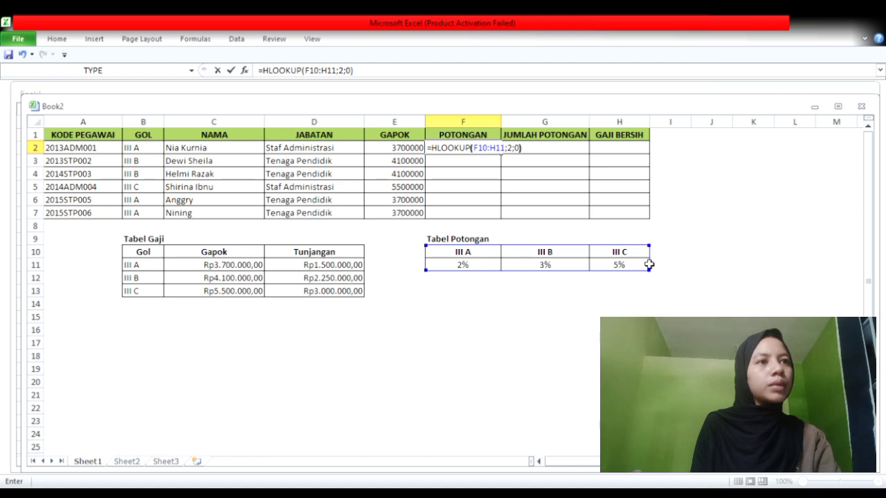
pyautogui.press('Return')
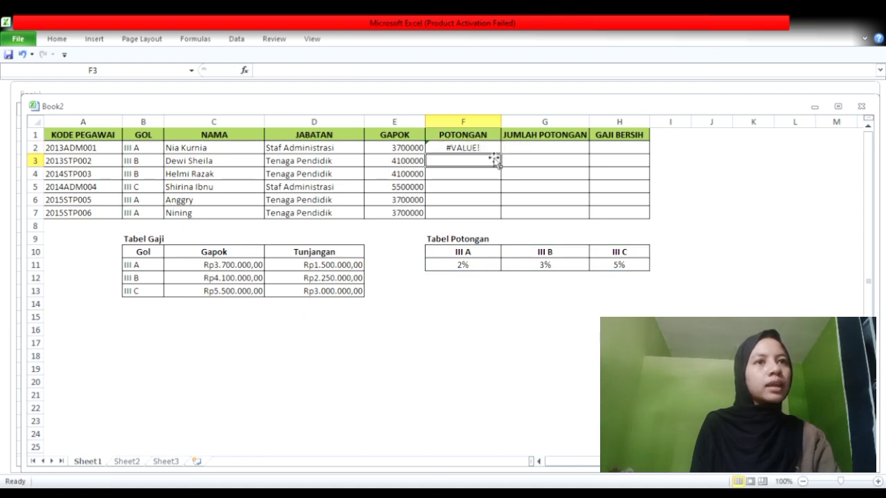
# Insert B2 as the lookup value of the F2 formula, making it =HLOOKUP(B2;F10:H11;2;0)
pyautogui.click(474, 147)
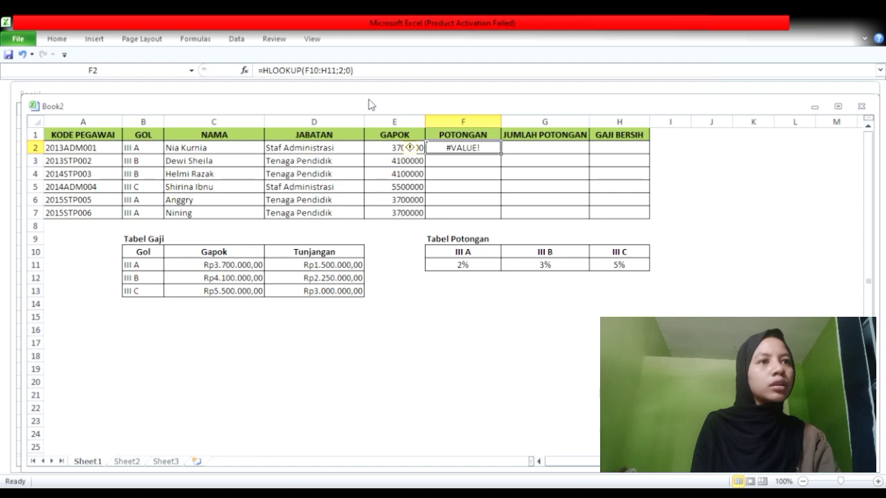
pyautogui.click(309, 72)
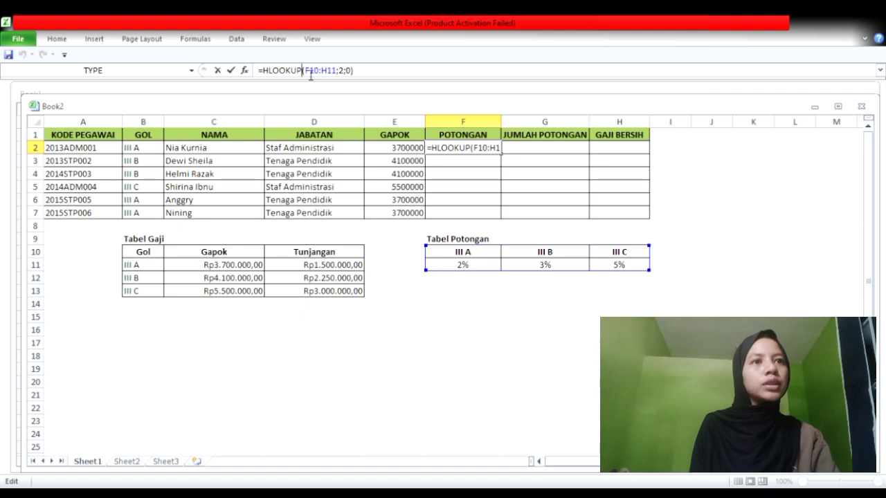
pyautogui.click(144, 152)
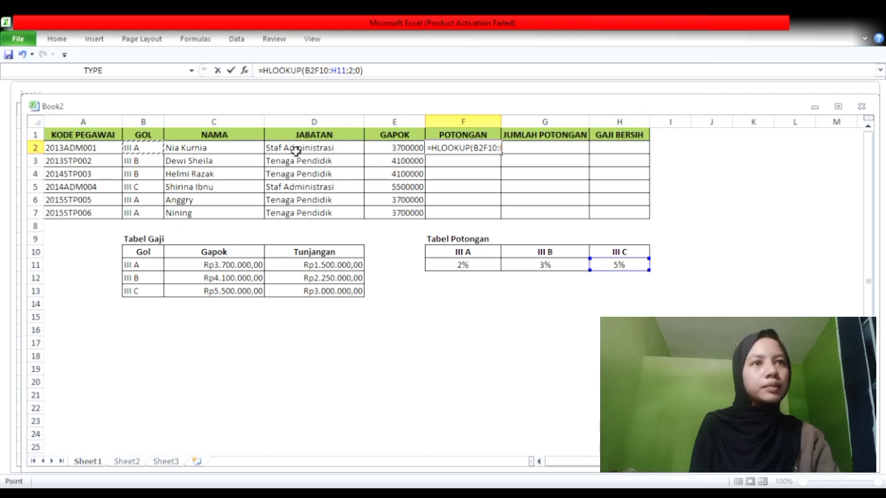
pyautogui.write(';')
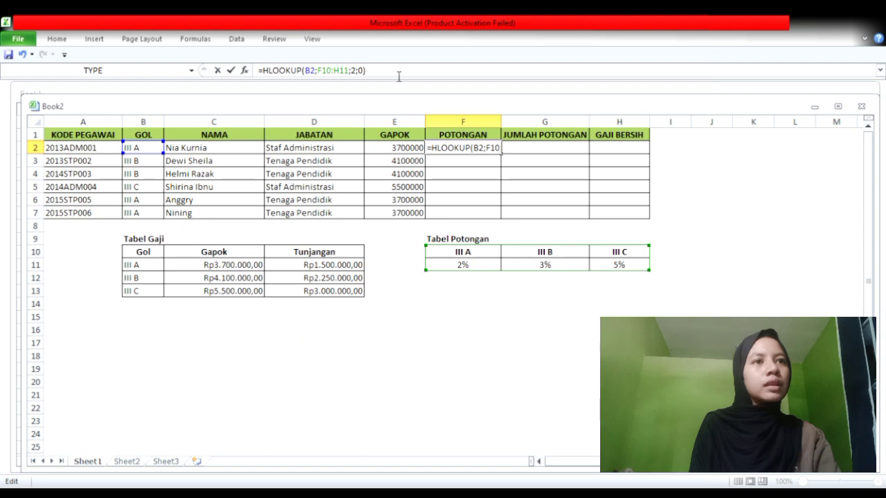
pyautogui.press('Return')
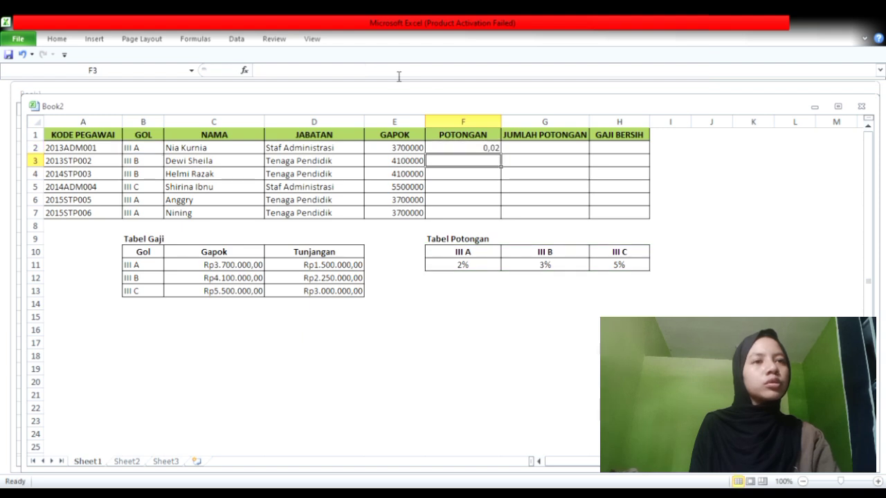
# Fill the POTONGAN formula from F2 down to F7 and check the table range in the F3 copy
pyautogui.click(474, 152)
pyautogui.moveTo(507, 158); pyautogui.dragTo(508, 222)
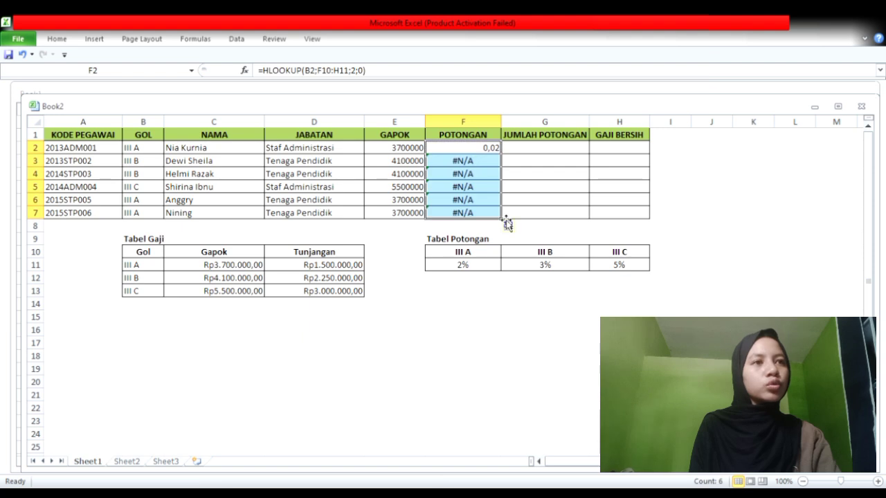
pyautogui.click(479, 164)
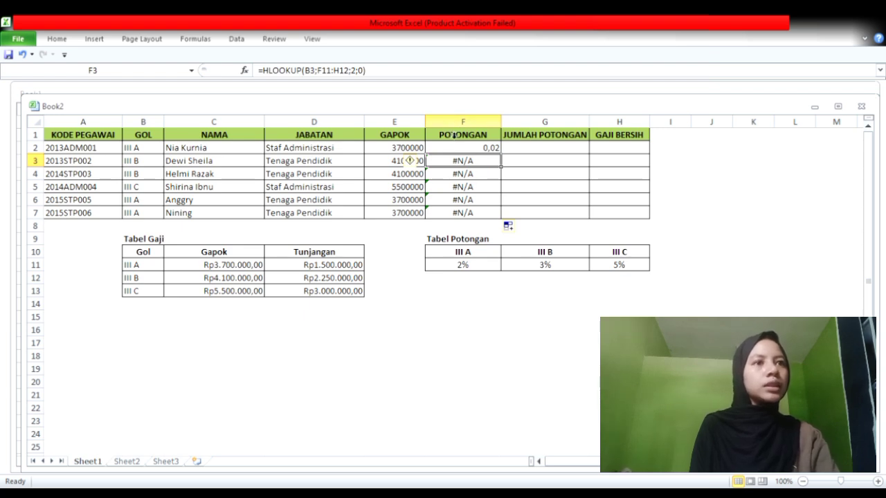
pyautogui.click(326, 78)
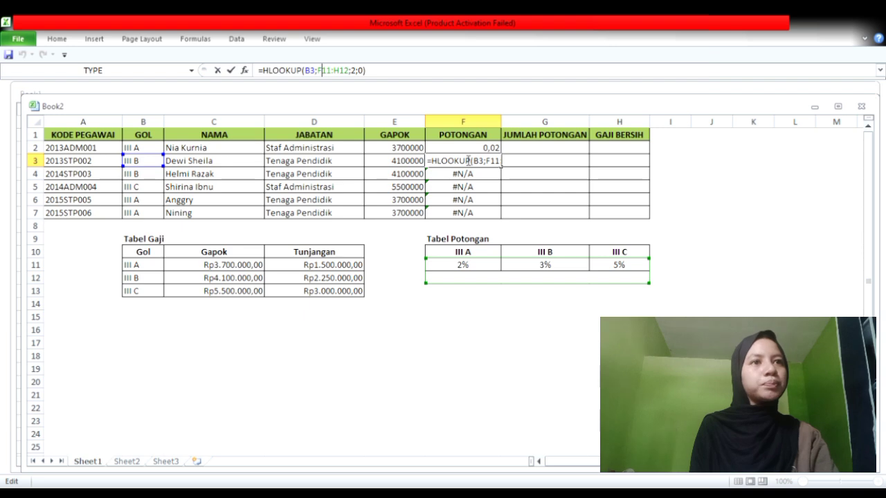
pyautogui.press('Escape')
# Make the Tabel Potongan range in the F2 HLOOKUP formula absolute as $F$10:$H$11
pyautogui.click(481, 147)
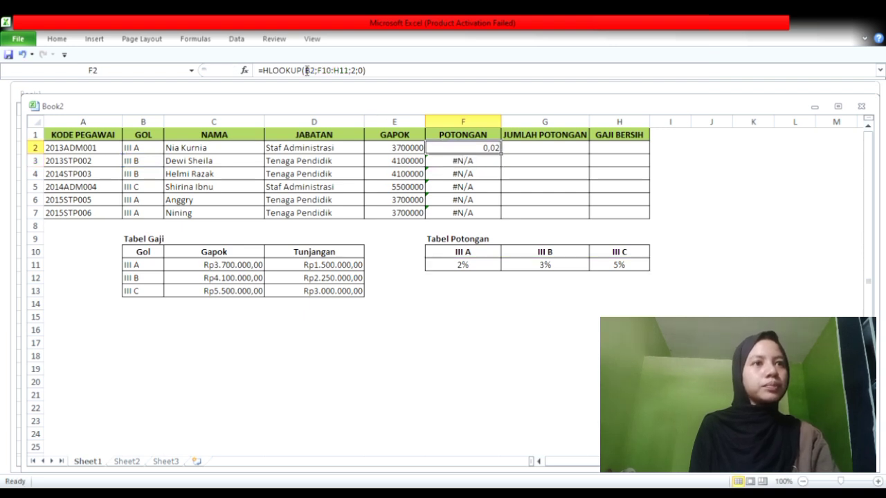
pyautogui.click(326, 71)
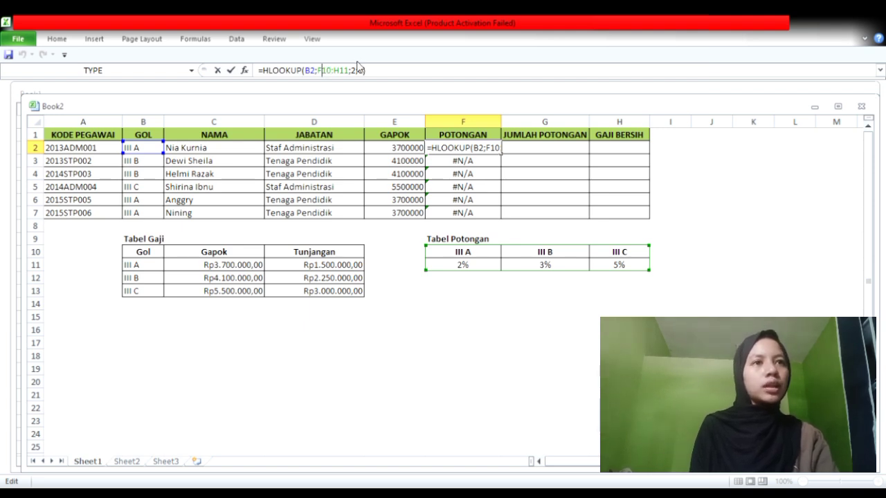
pyautogui.press('F4')
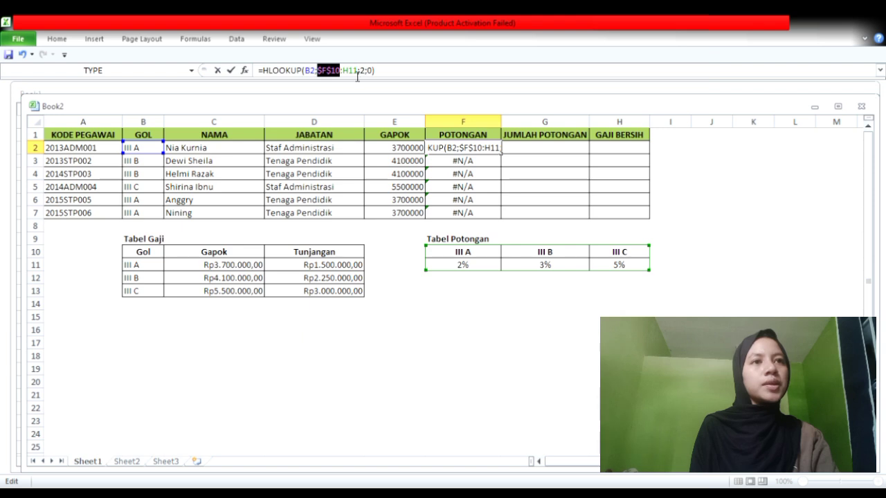
pyautogui.click(349, 71)
pyautogui.press('F4')
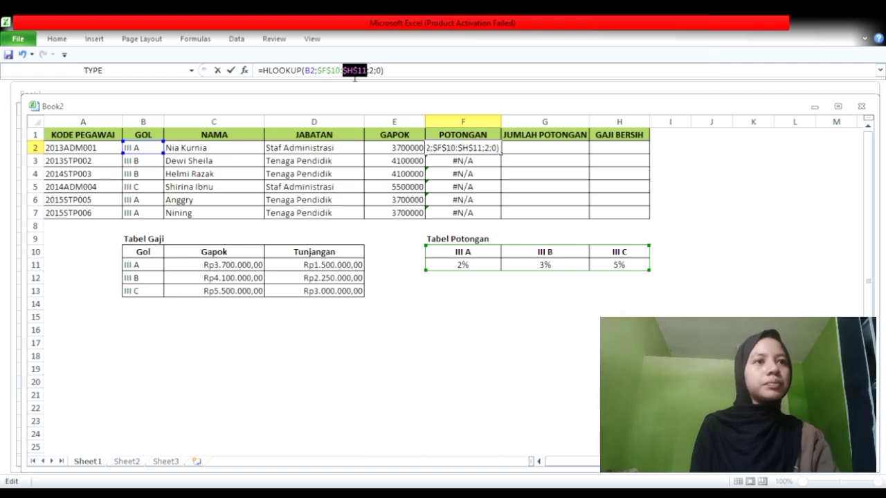
pyautogui.click(400, 81)
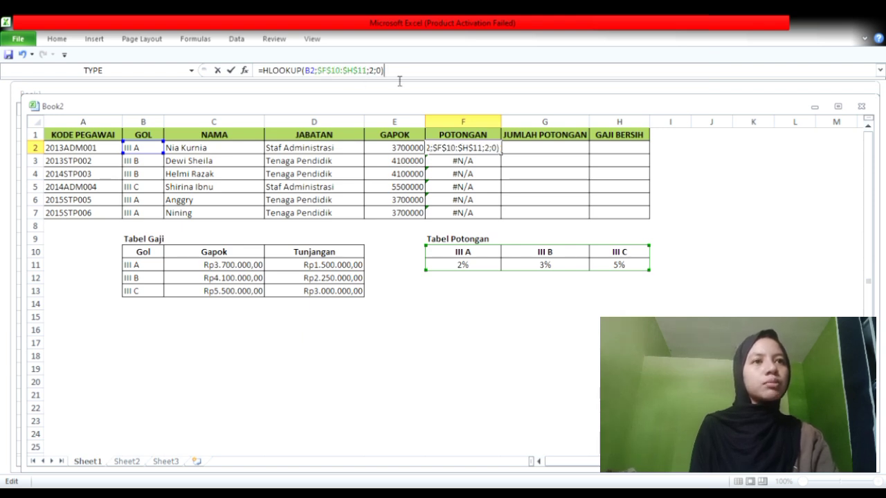
pyautogui.press('Return')
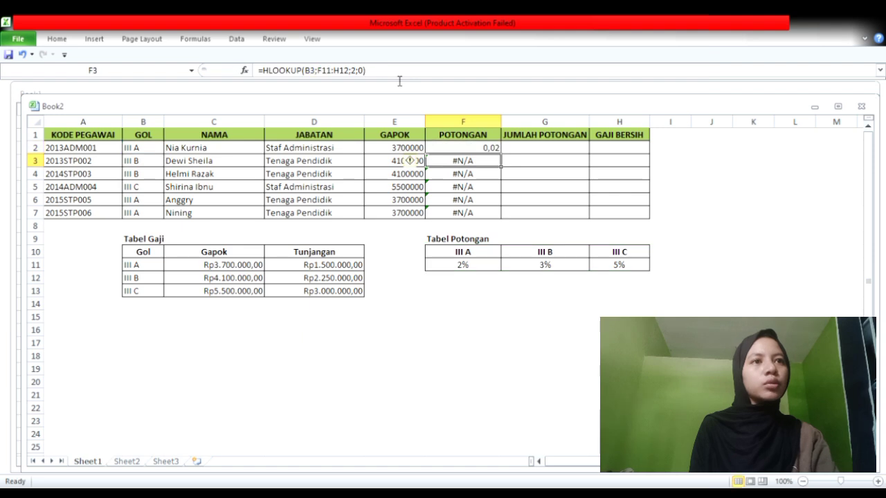
# Fill the corrected POTONGAN formula from F2 down to F7 and format the results as percentages
pyautogui.click(470, 151)
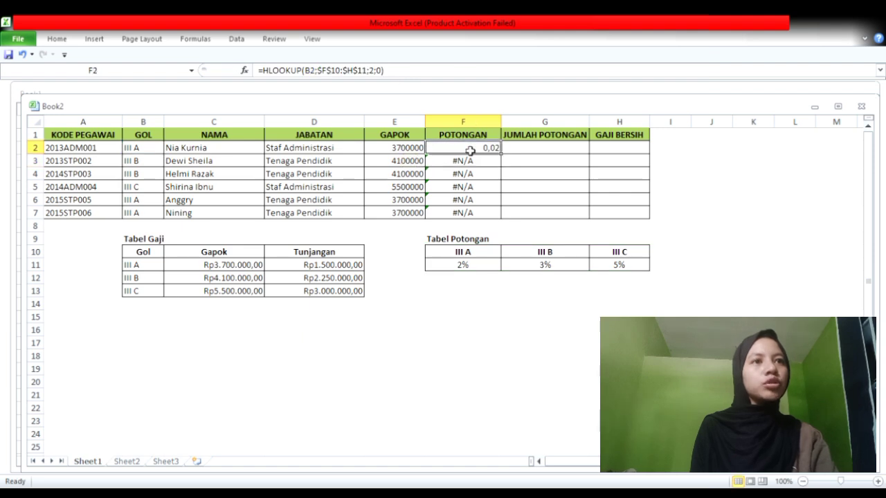
pyautogui.moveTo(504, 159); pyautogui.dragTo(492, 216)
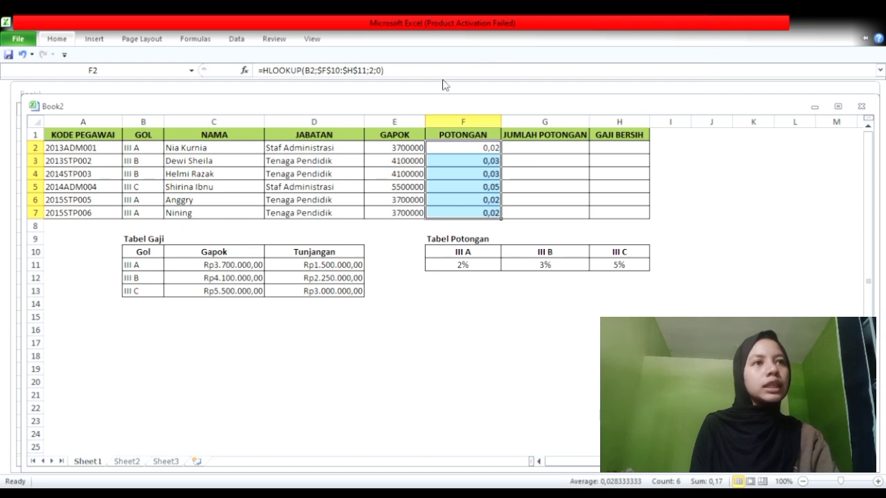
pyautogui.hotkey('ctrl', 'shift', '5')
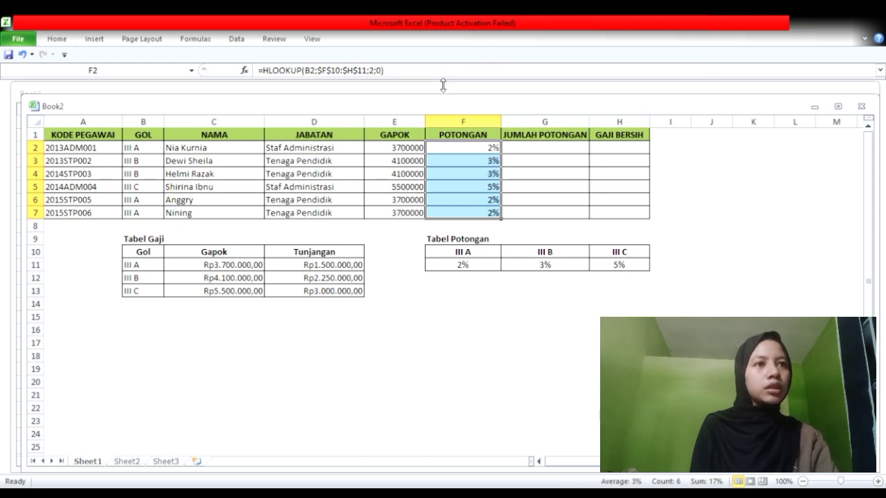
# Calculate JUMLAH POTONGAN in G2 with =(E2*F2) and fill the formula down to G7
pyautogui.click(563, 150)
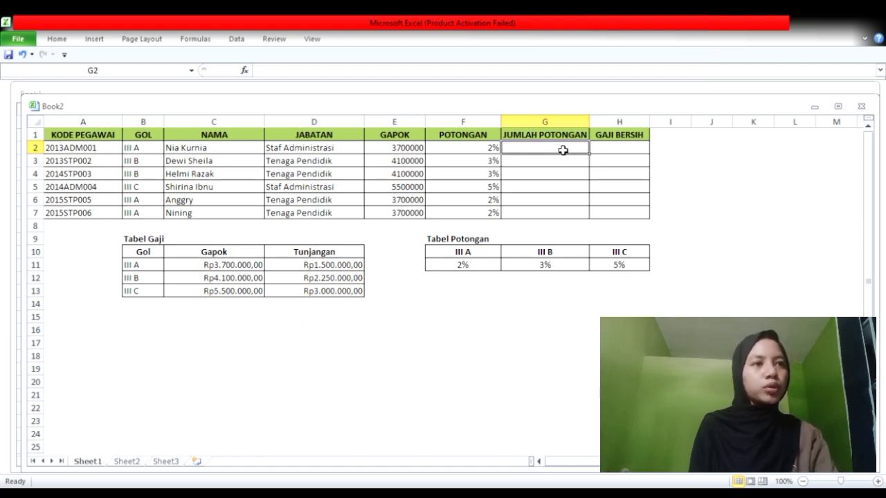
pyautogui.write('=')
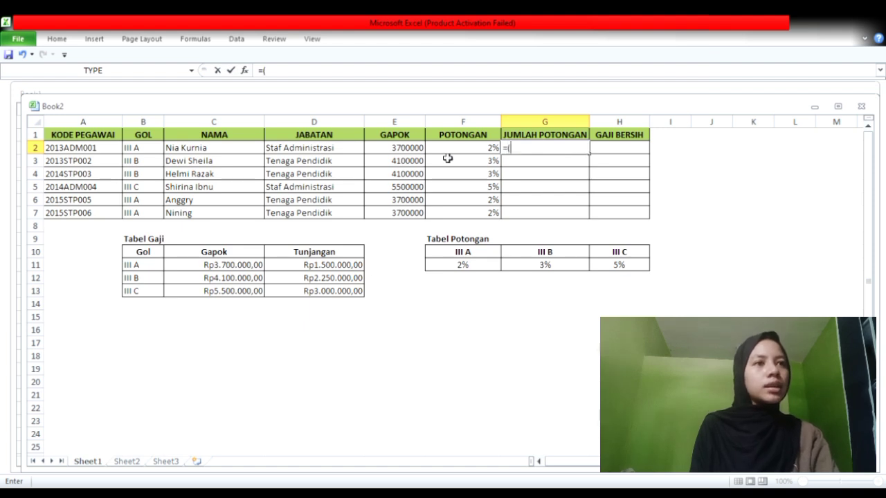
pyautogui.write('(')
pyautogui.click(406, 151)
pyautogui.write('*')
pyautogui.click(453, 151)
pyautogui.write(')')
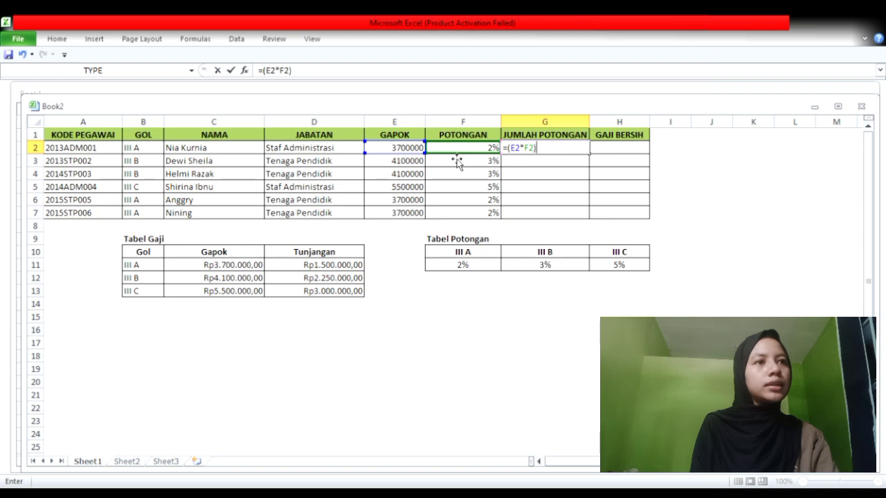
pyautogui.press('Return')
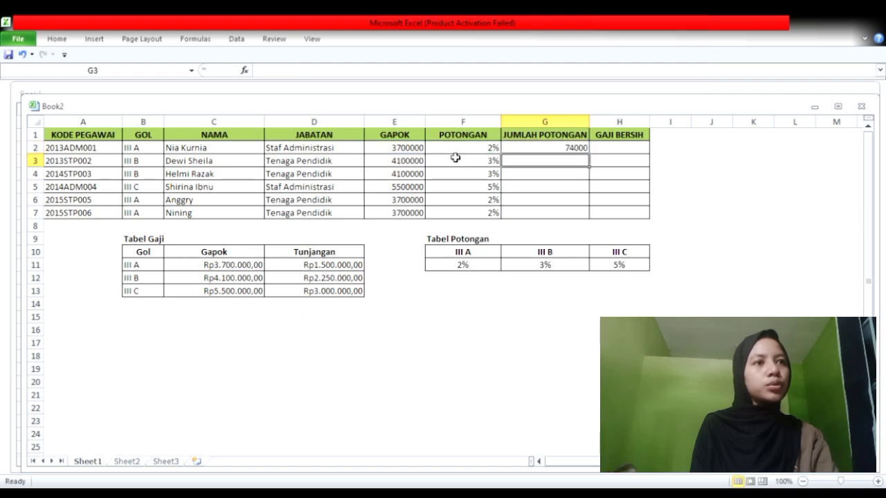
pyautogui.click(564, 150)
pyautogui.moveTo(593, 159); pyautogui.dragTo(586, 216)
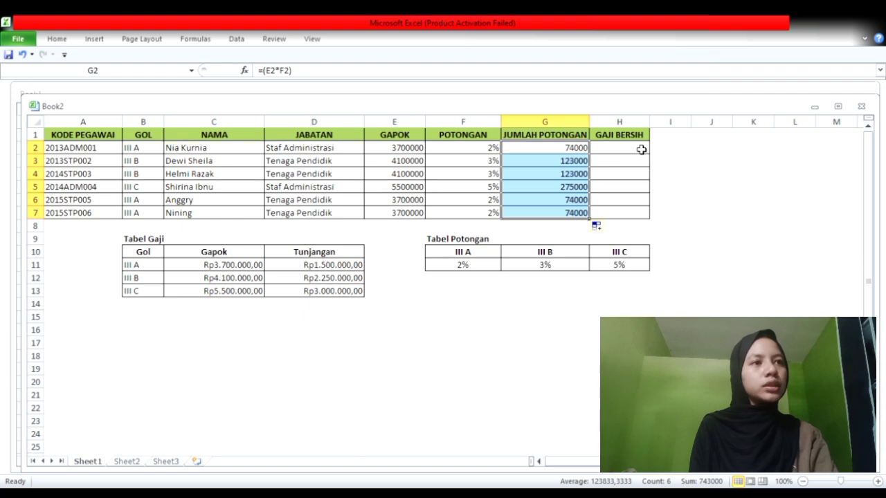
# Calculate GAJI BERSIH in H2 with =(E2-G2) and fill the formula down to H7
pyautogui.click(601, 154)
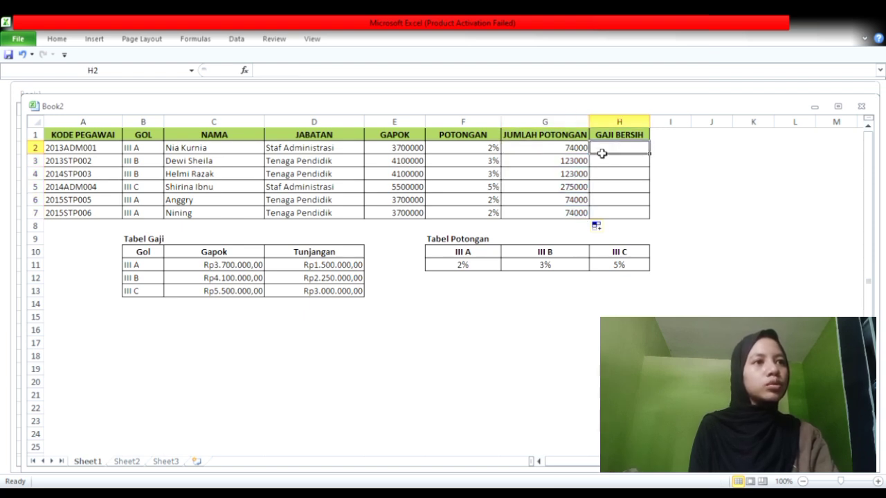
pyautogui.write('=(')
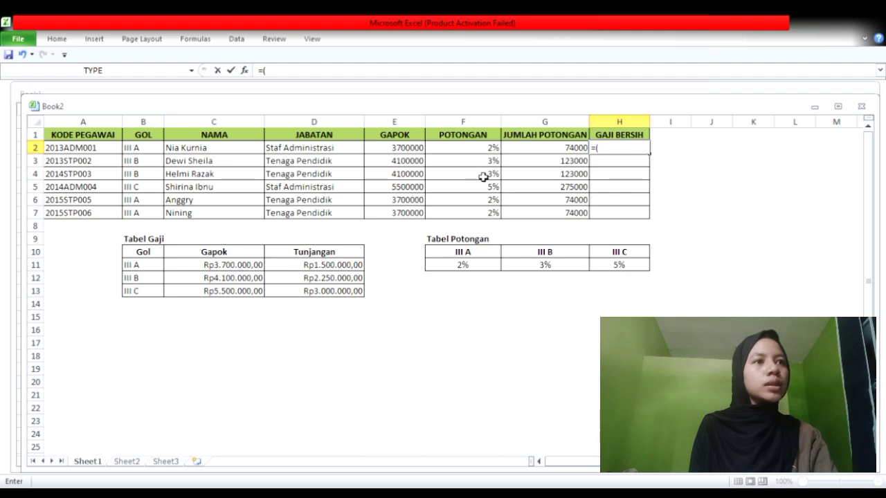
pyautogui.click(423, 154)
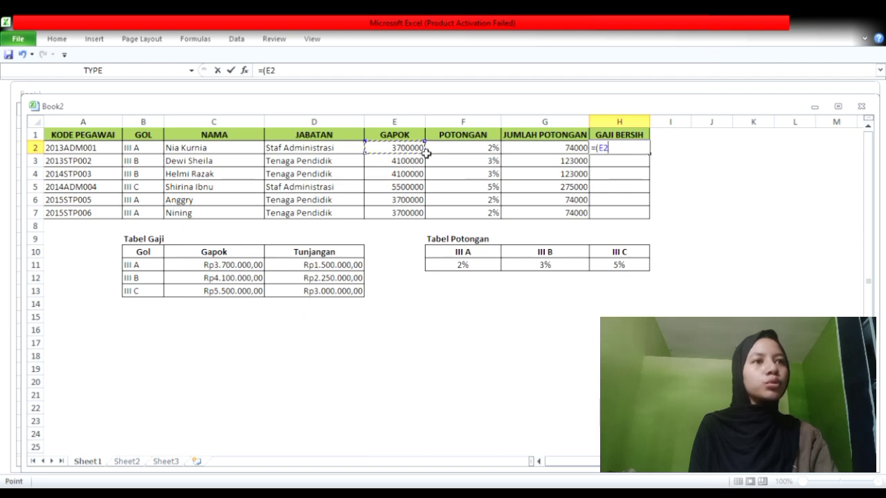
pyautogui.write('-')
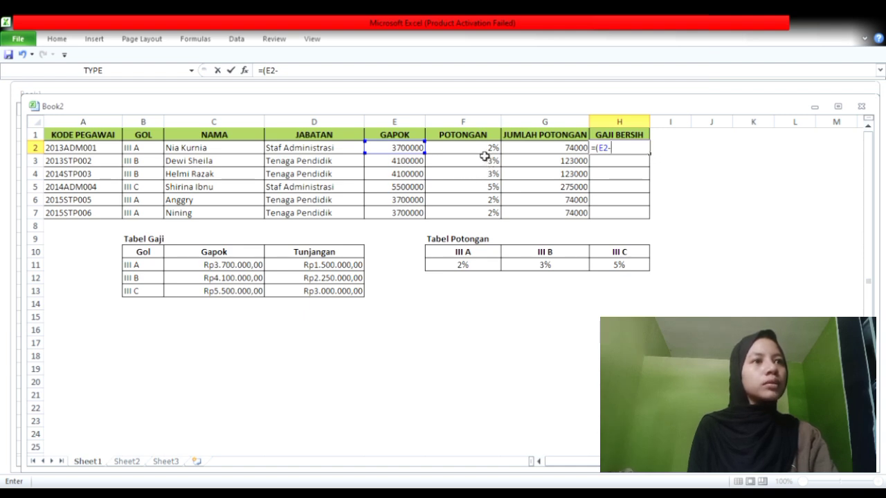
pyautogui.click(523, 153)
pyautogui.write(')')
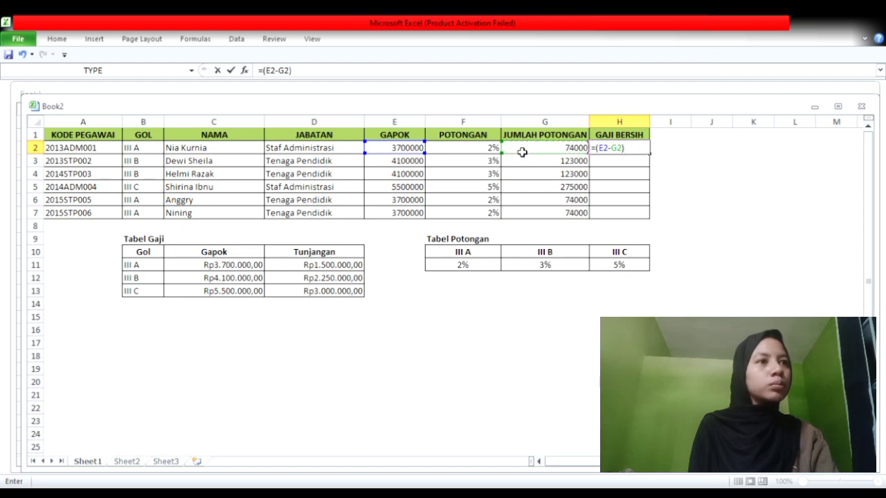
pyautogui.press('Return')
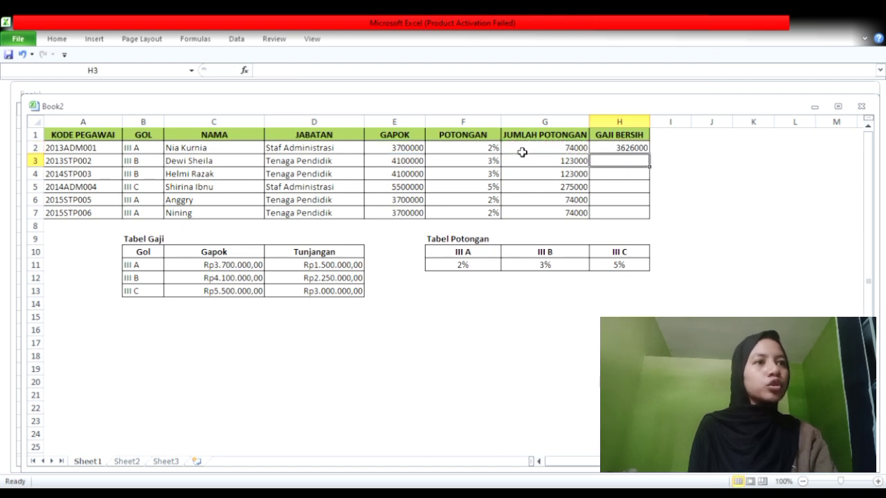
pyautogui.click(616, 151)
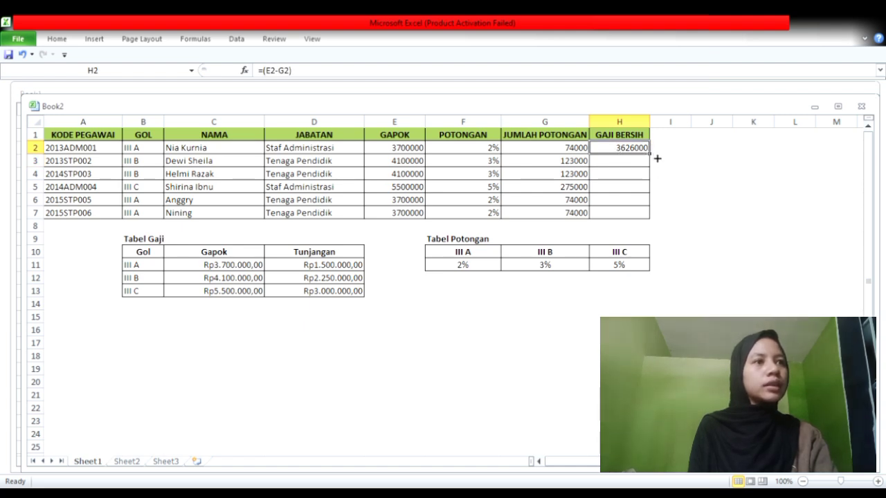
pyautogui.moveTo(656, 159); pyautogui.dragTo(656, 220)
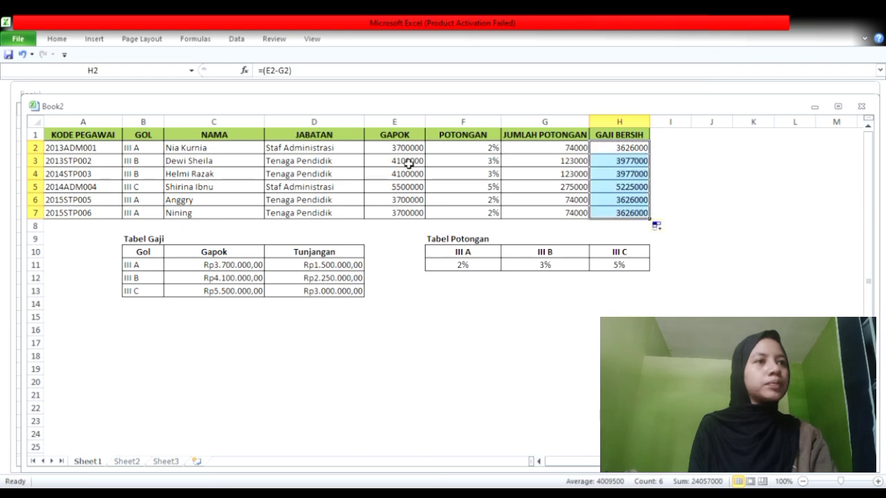
# Format the GAPOK values in E2:E7 as rupiah currency with two decimals and widen column E to fit them
pyautogui.moveTo(397, 153); pyautogui.dragTo(402, 216)
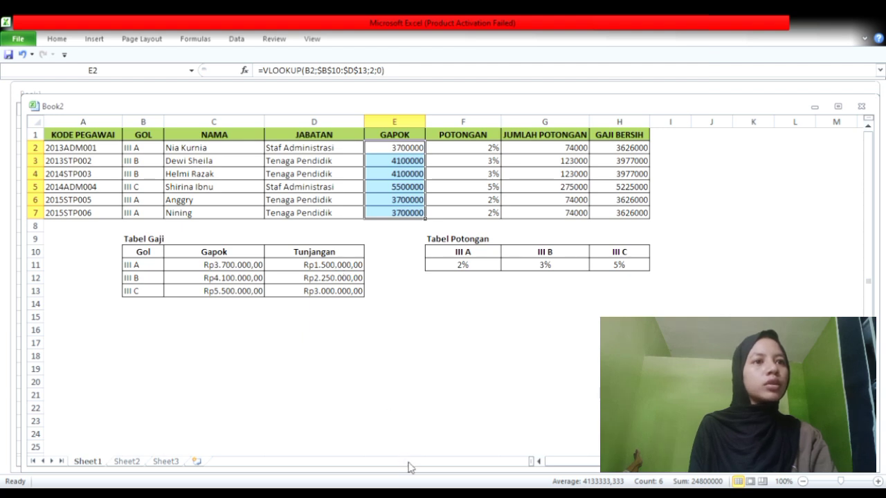
pyautogui.hotkey('ctrl', 'shift', '4')
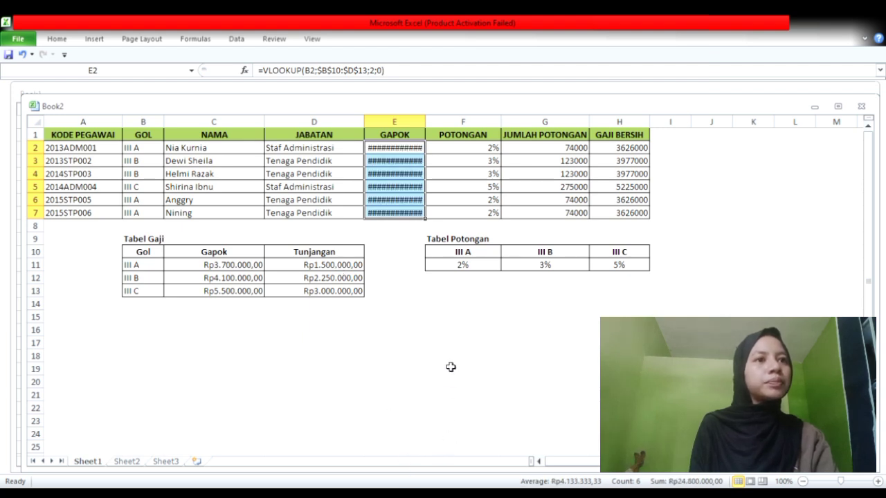
pyautogui.click(405, 138)
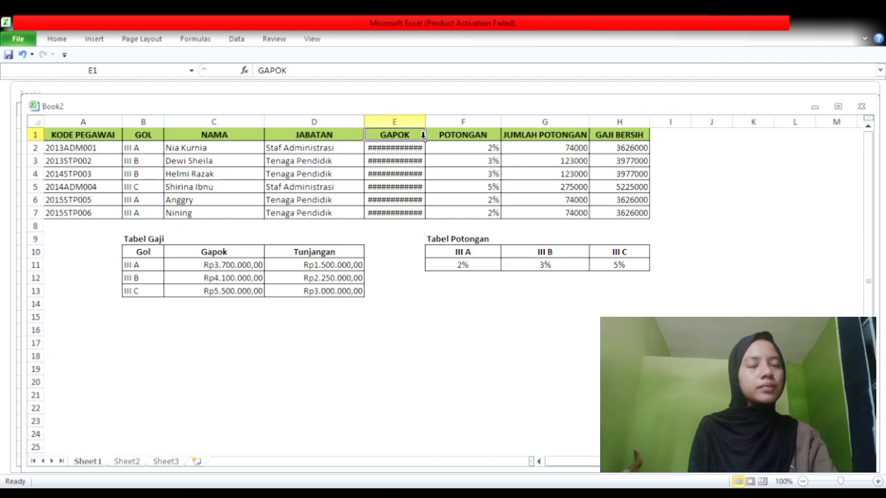
pyautogui.click(423, 134)
pyautogui.moveTo(428, 134); pyautogui.dragTo(439, 132)
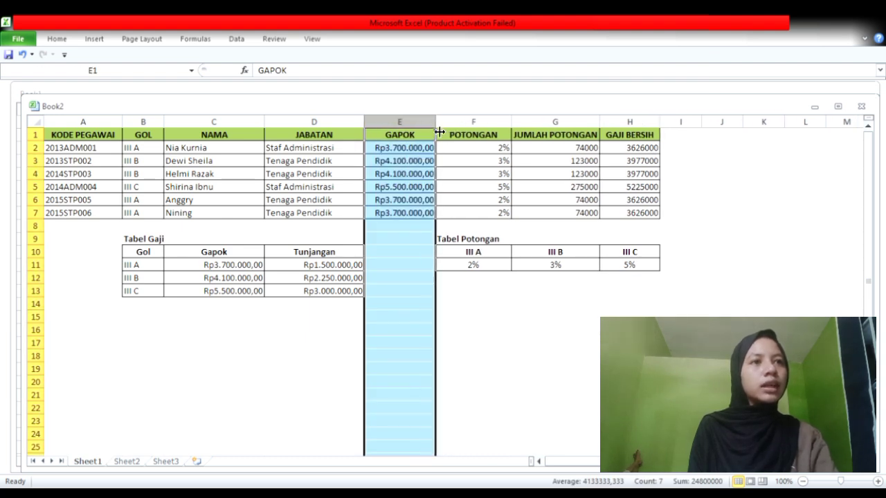
pyautogui.click(505, 307)
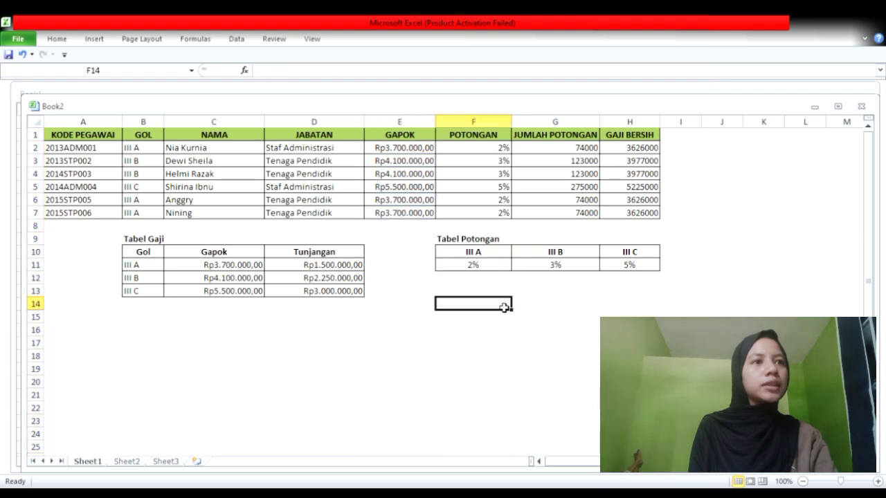
# Center the POTONGAN percentages in F2:F7 and format the JUMLAH POTONGAN values in G2:G7 as rupiah without decimals
pyautogui.click(490, 149)
pyautogui.moveTo(490, 149); pyautogui.dragTo(489, 213)
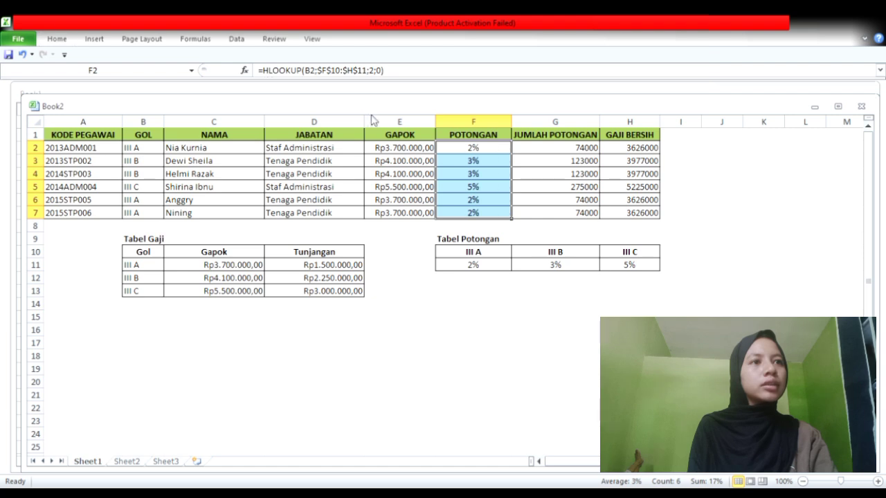
pyautogui.moveTo(562, 152); pyautogui.dragTo(562, 215)
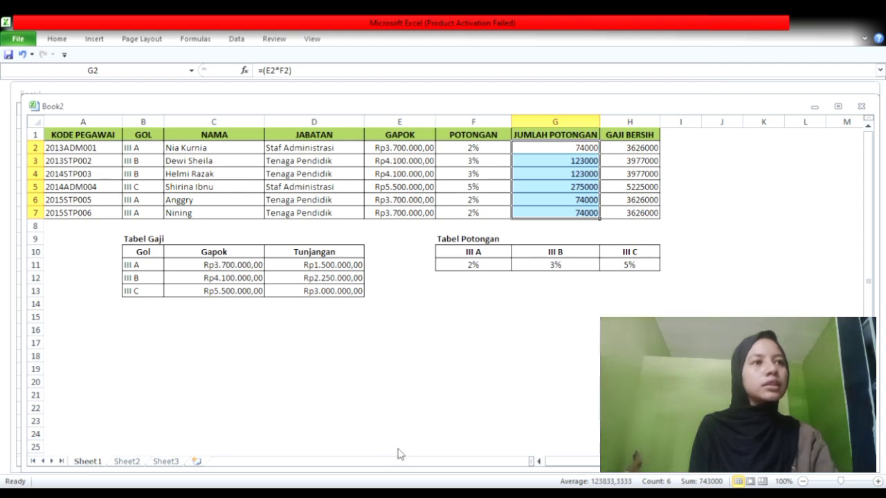
pyautogui.click(415, 475)
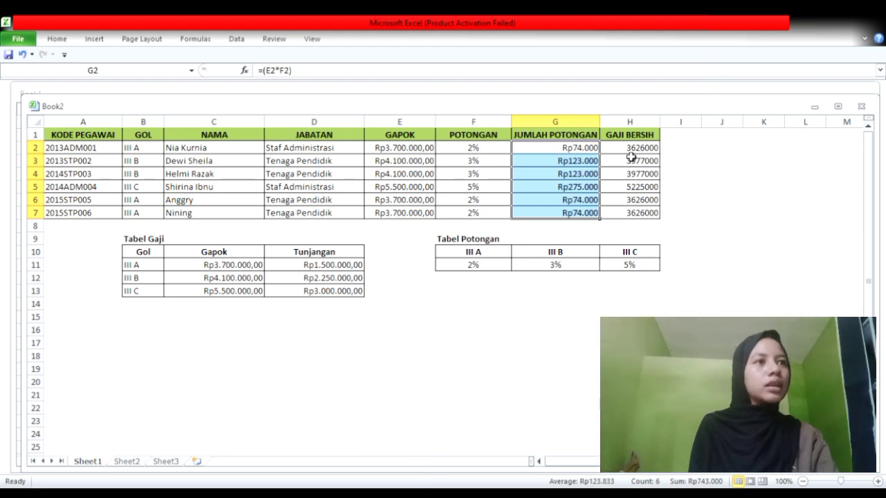
# Format the GAJI BERSIH values in H2:H7 as rupiah currency with two decimals and widen column H to fit them
pyautogui.moveTo(630, 149); pyautogui.dragTo(632, 215)
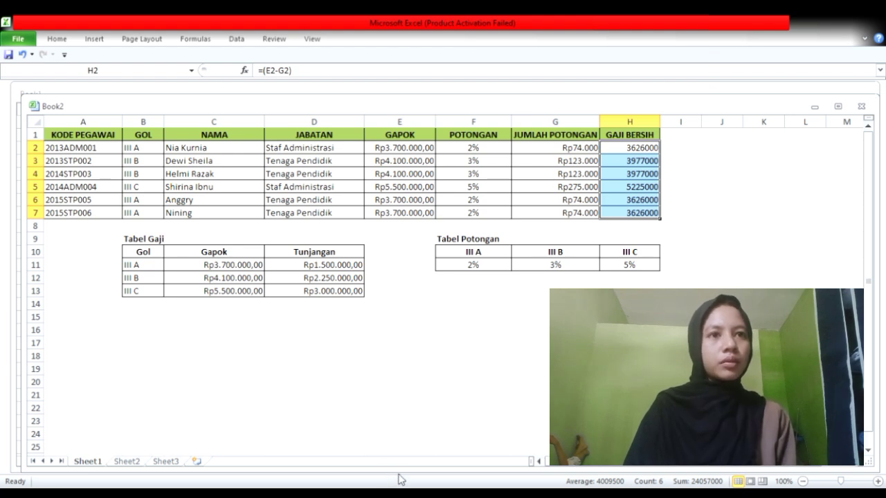
pyautogui.hotkey('ctrl', 'shift', '4')
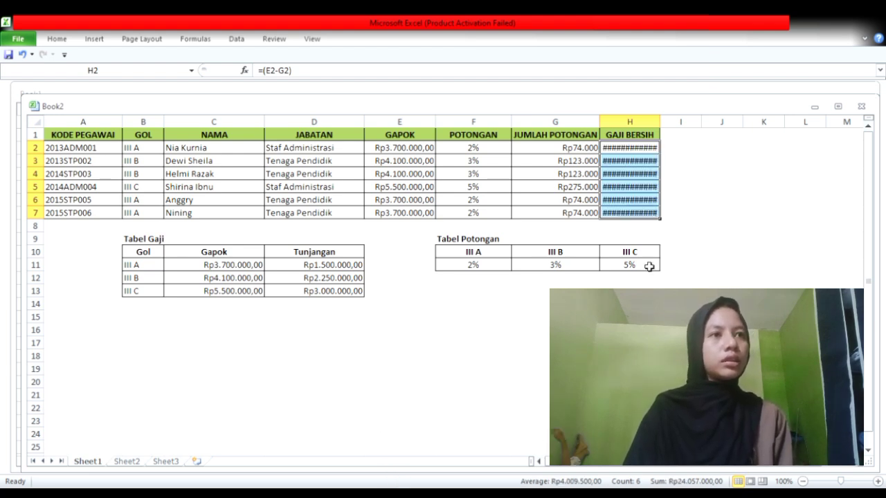
pyautogui.click(656, 133)
pyautogui.moveTo(662, 128); pyautogui.dragTo(688, 137)
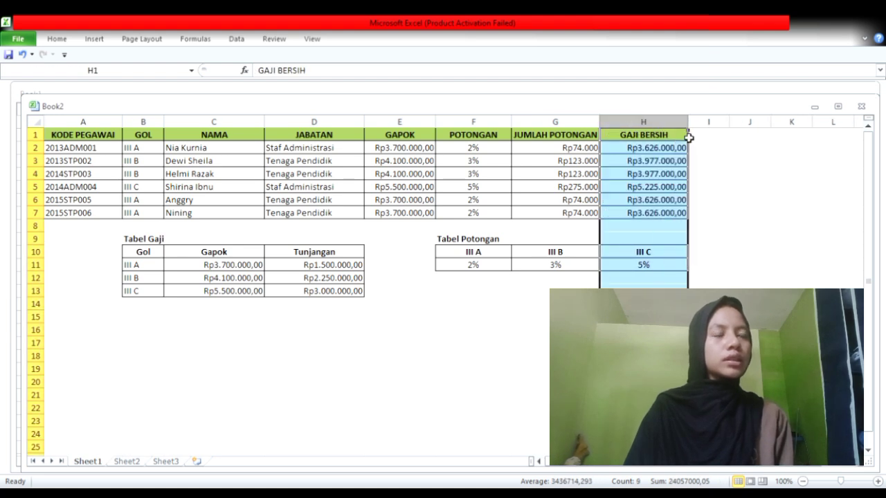
pyautogui.click(742, 198)
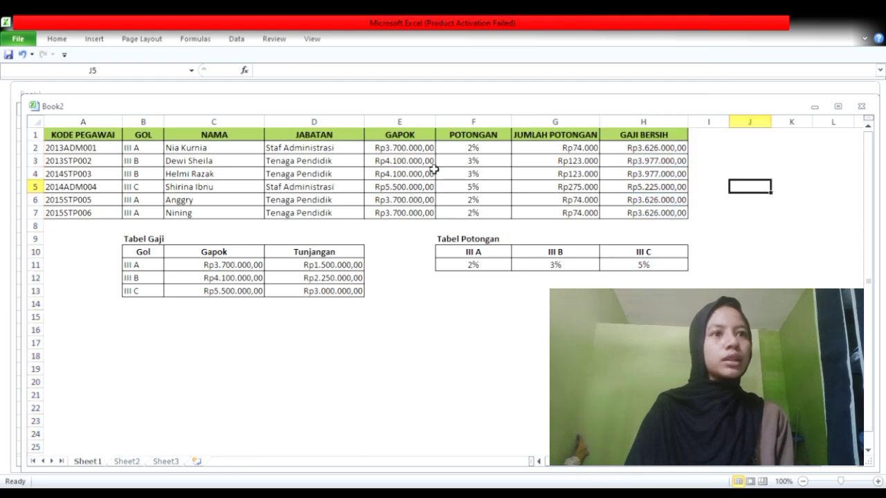